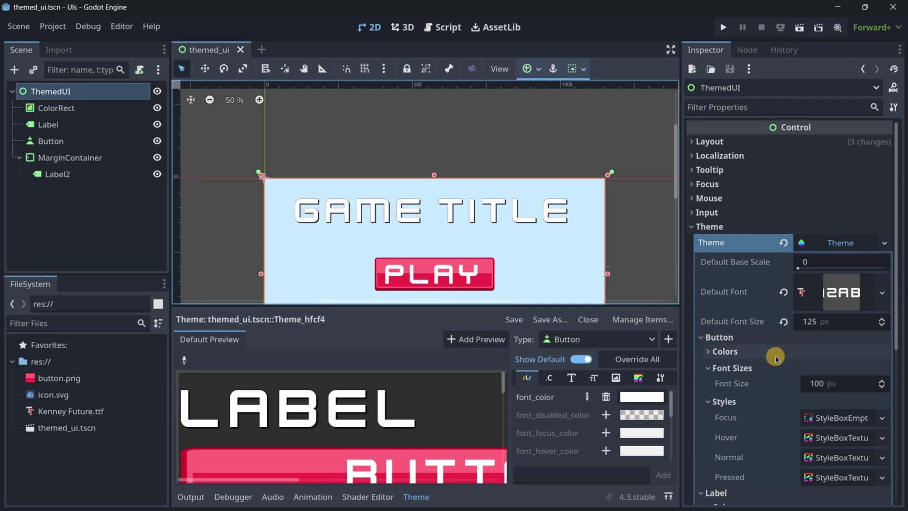
pyautogui.scroll(-4, 775, 357)
pyautogui.scroll(3, 775, 331)
pyautogui.moveTo(526, 265); pyautogui.dragTo(539, 171, button='middle')
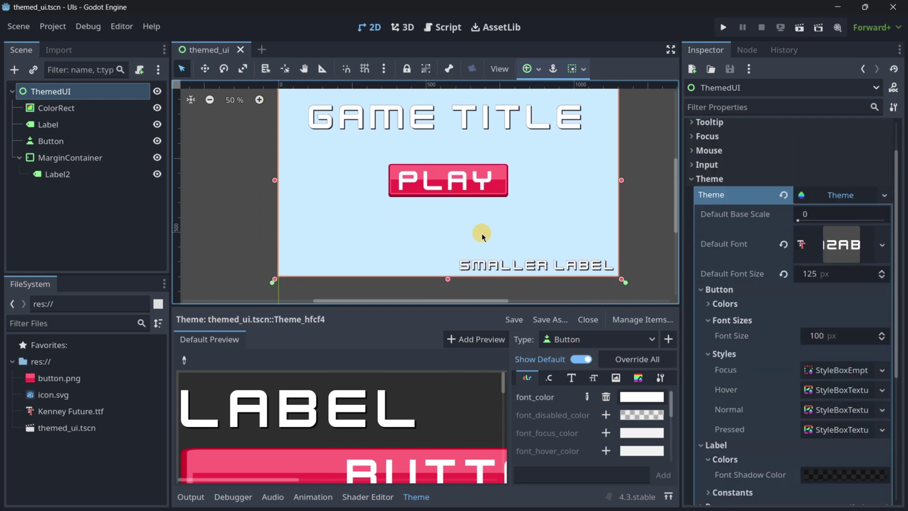
pyautogui.moveTo(482, 236); pyautogui.dragTo(453, 255, button='middle')
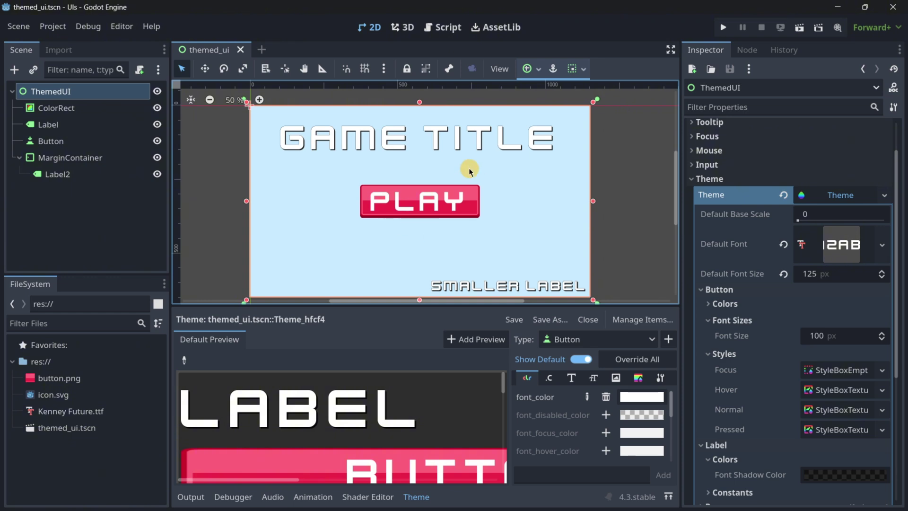
pyautogui.scroll(-1, 453, 194)
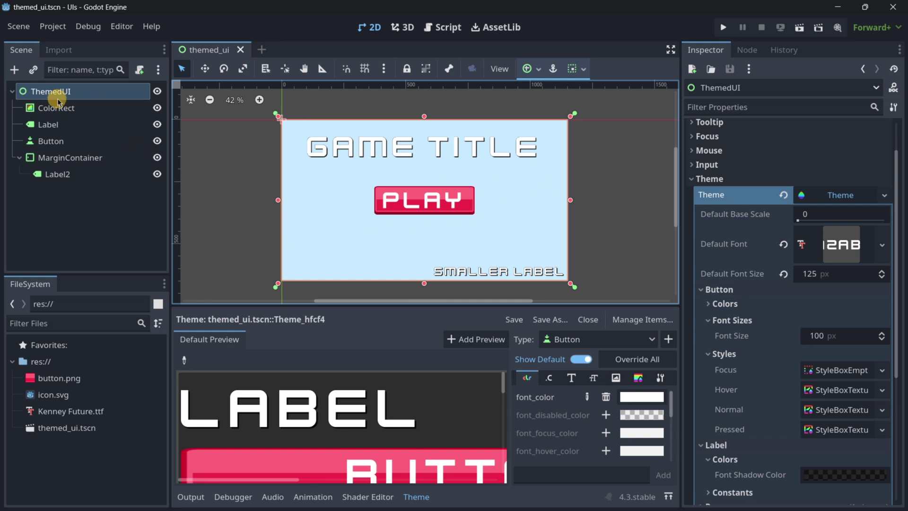
# Add a Label node under ThemedUI with the text "Hello!" and place it just below the game title.
pyautogui.click(13, 70)
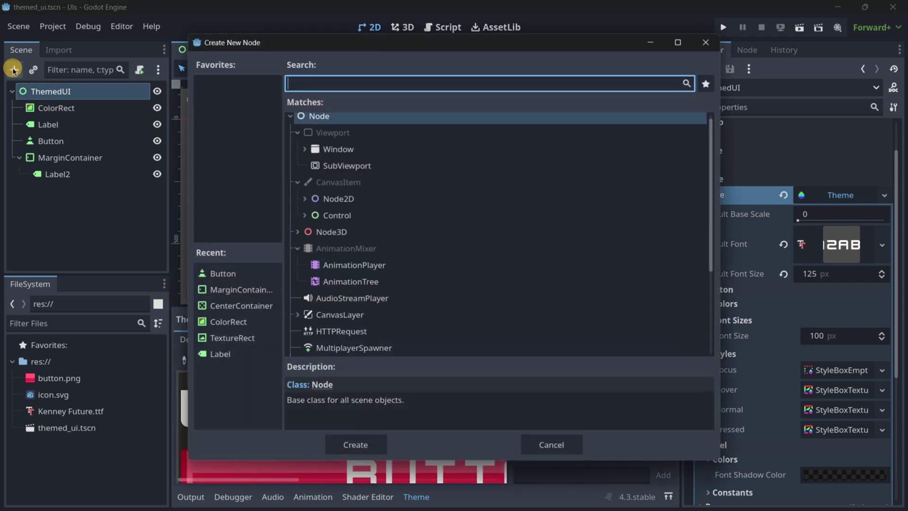
pyautogui.write('label')
pyautogui.press('Return')
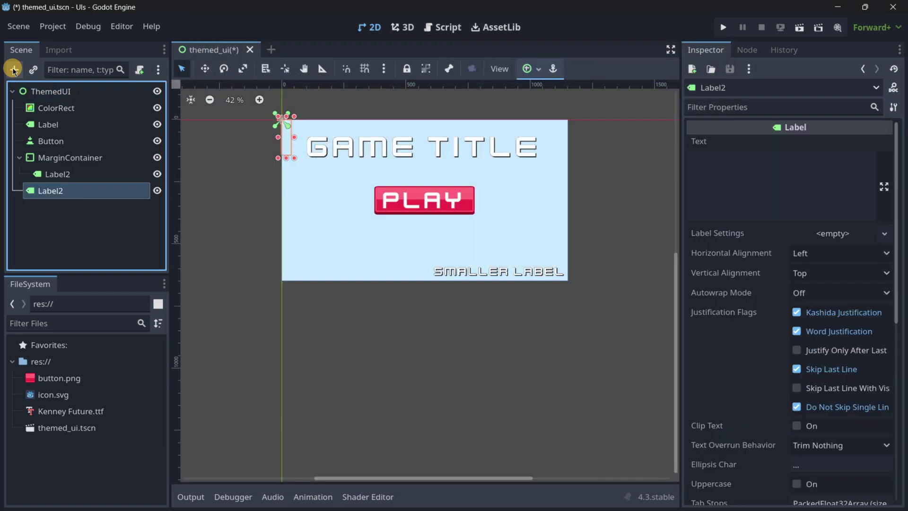
pyautogui.click(734, 189)
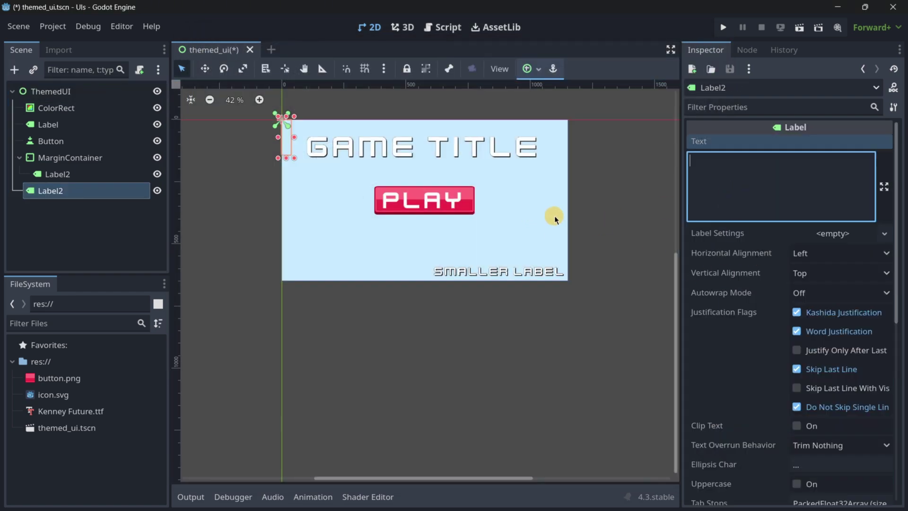
pyautogui.write('Hello')
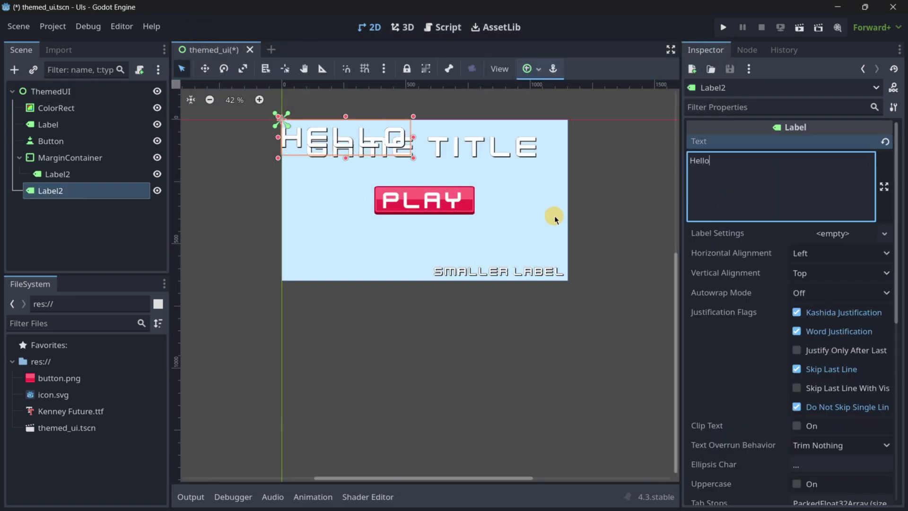
pyautogui.write('!')
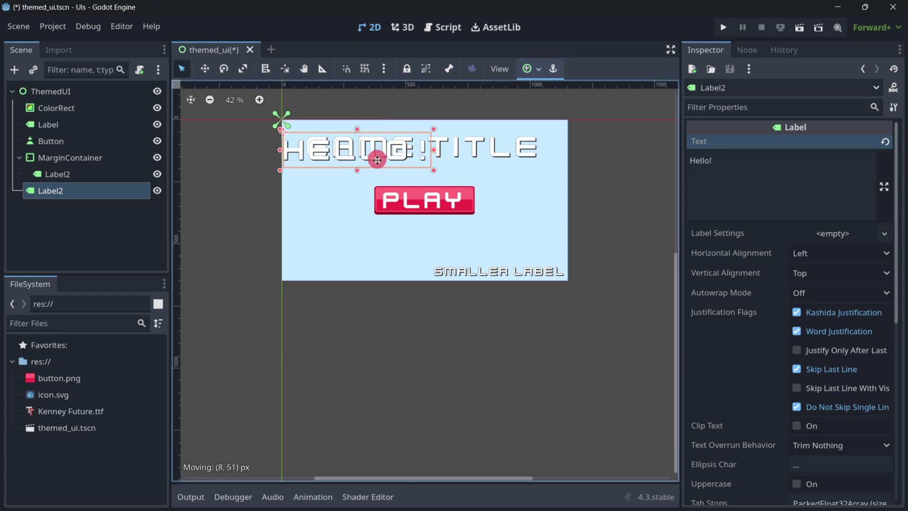
pyautogui.moveTo(377, 158); pyautogui.dragTo(453, 182)
pyautogui.scroll(4, 430, 150)
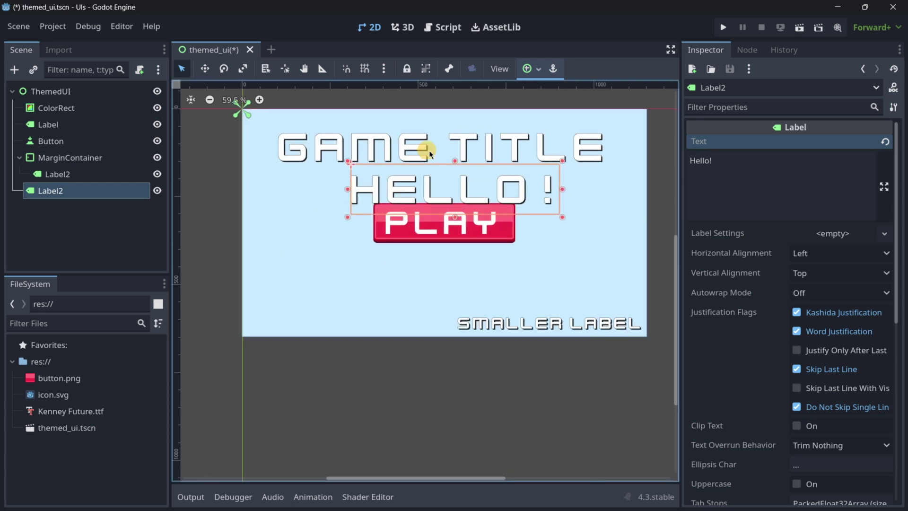
pyautogui.scroll(-3, 489, 171)
pyautogui.scroll(2, 409, 154)
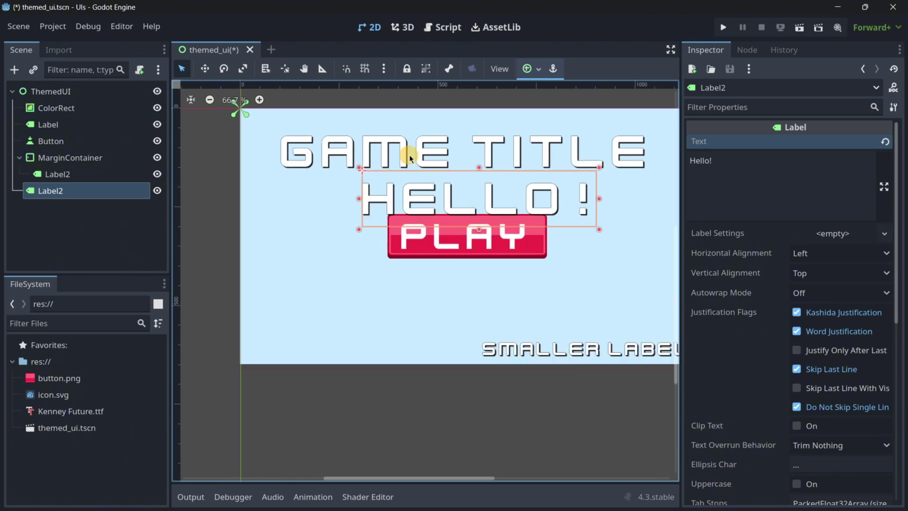
pyautogui.scroll(6, 566, 194)
pyautogui.scroll(-6, 568, 207)
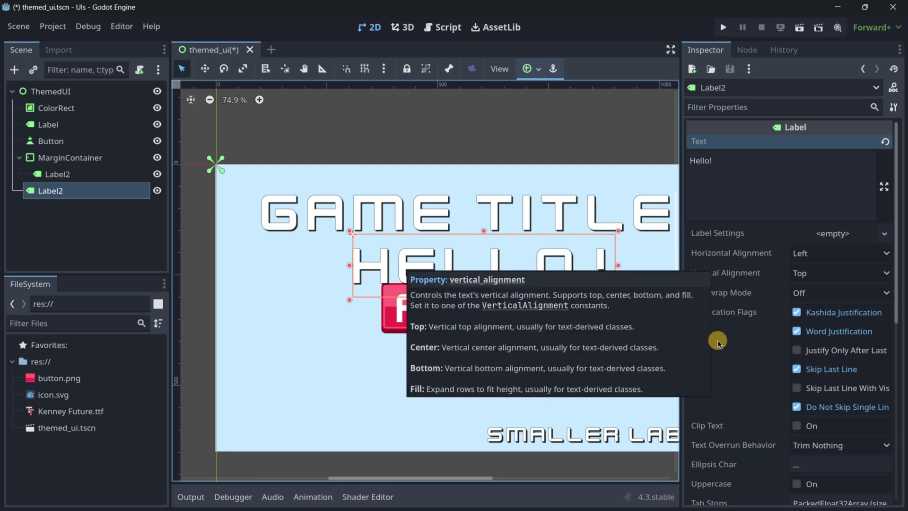
# Override the Hello! label's font size with 50 px and move the shrunken label to the canvas's lower-left area.
pyautogui.scroll(-4, 738, 313)
pyautogui.scroll(-5, 691, 293)
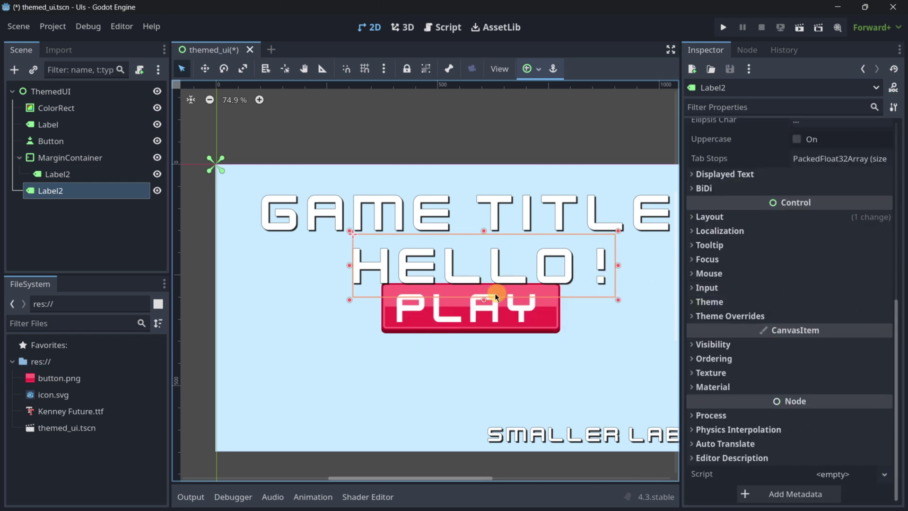
pyautogui.scroll(-3, 496, 297)
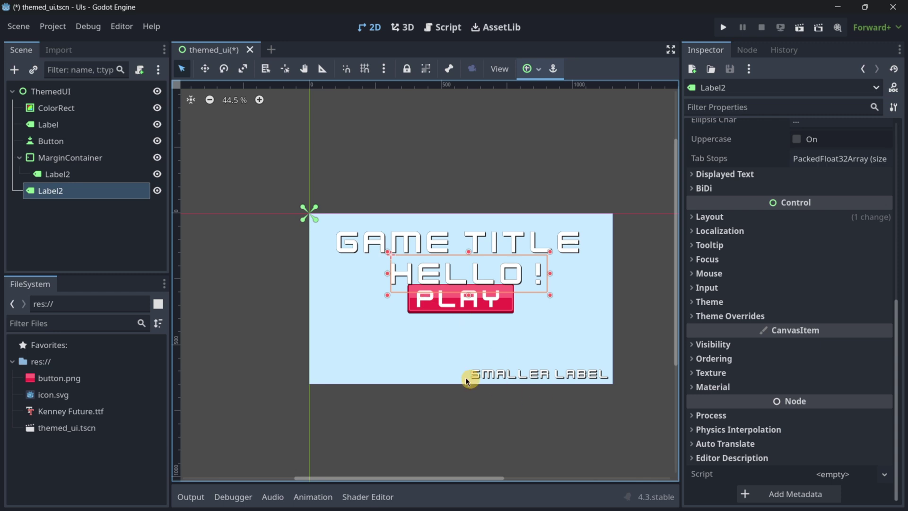
pyautogui.click(729, 316)
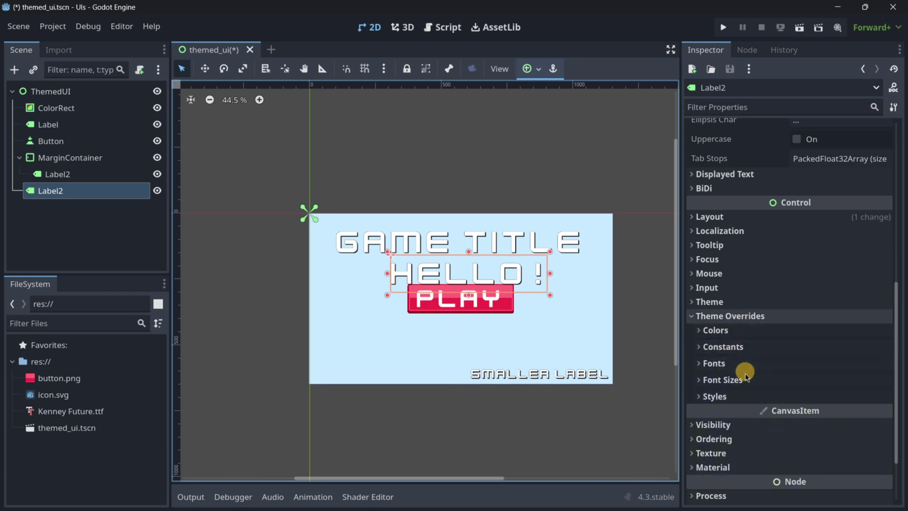
pyautogui.click(723, 380)
pyautogui.click(844, 396)
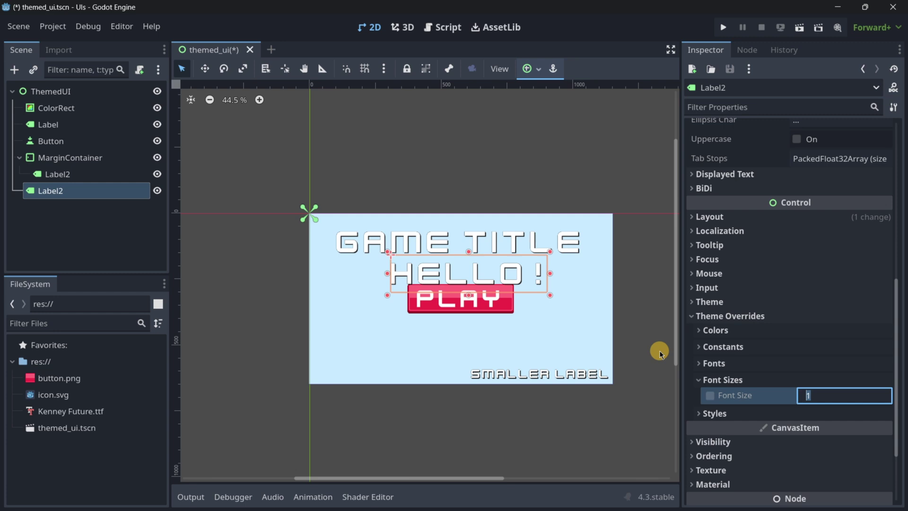
pyautogui.press('Return')
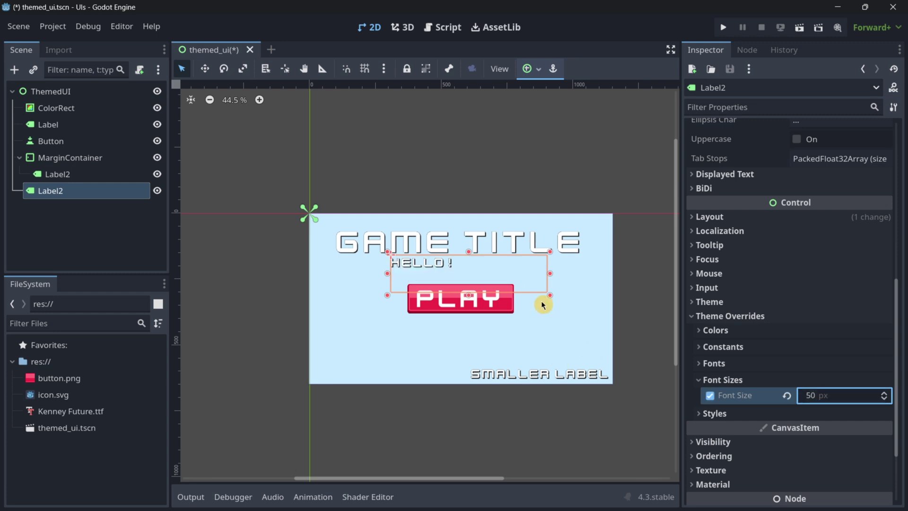
pyautogui.moveTo(551, 294); pyautogui.dragTo(361, 364)
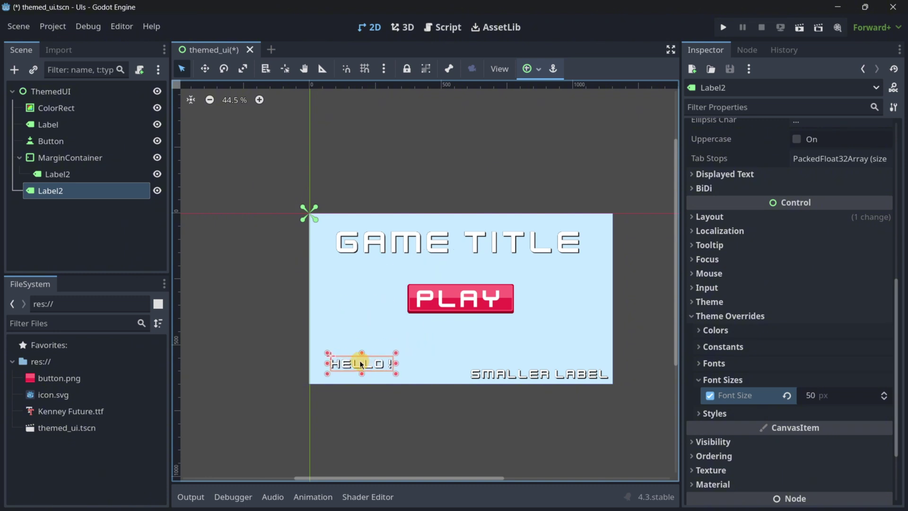
pyautogui.click(56, 141)
pyautogui.hotkey('ctrl', 'd')
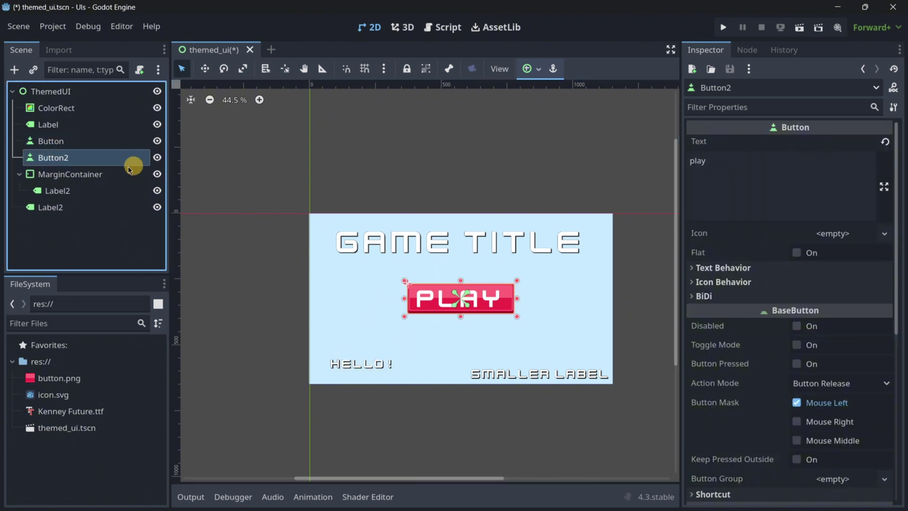
pyautogui.press('Delete')
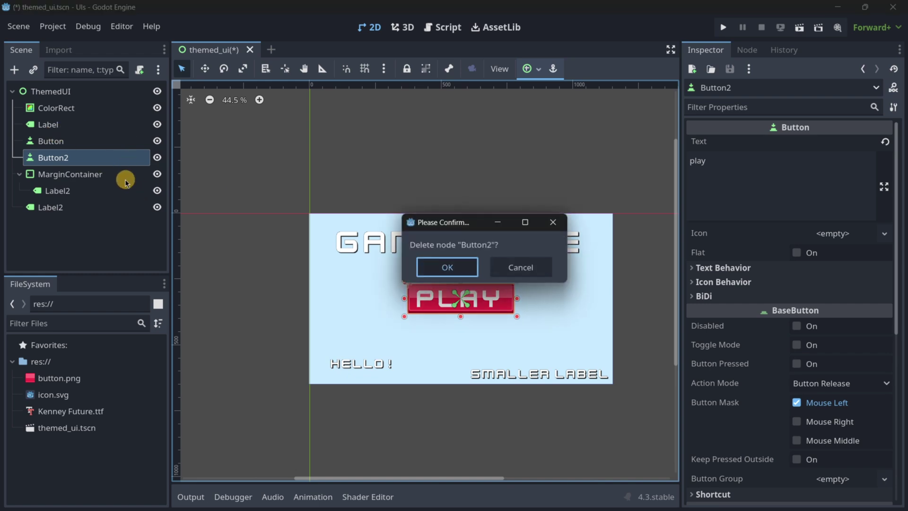
pyautogui.press('Return')
# Add a Button node under ThemedUI, enlarge it and set its text to "Settings".
pyautogui.click(66, 91)
pyautogui.click(13, 72)
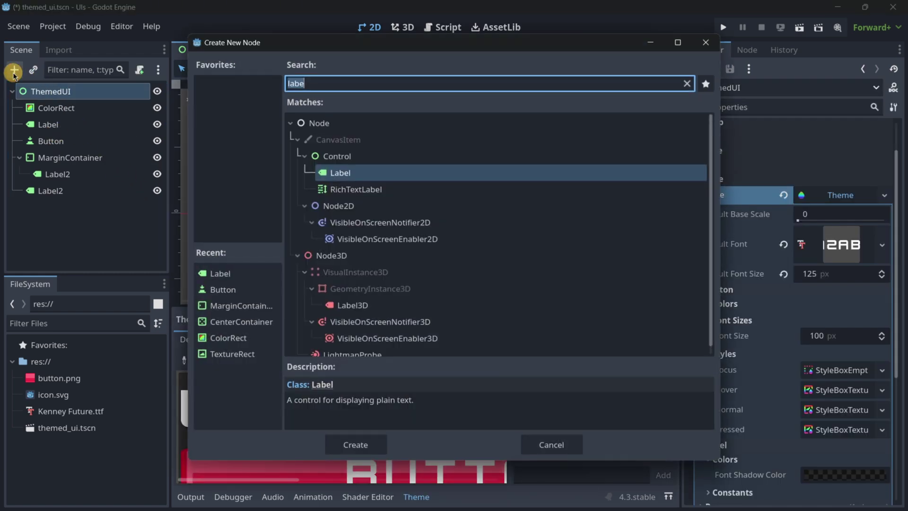
pyautogui.write('bu')
pyautogui.press('Return')
pyautogui.scroll(2, 333, 231)
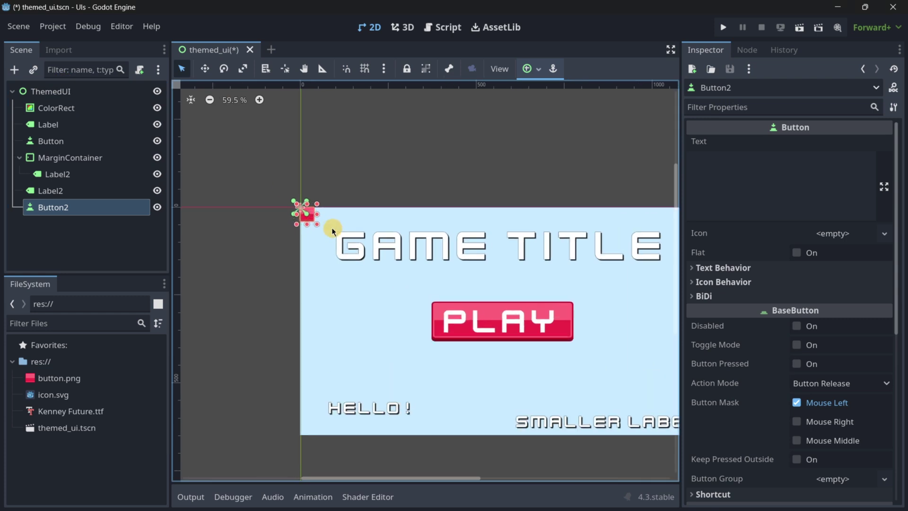
pyautogui.moveTo(318, 227); pyautogui.dragTo(503, 314)
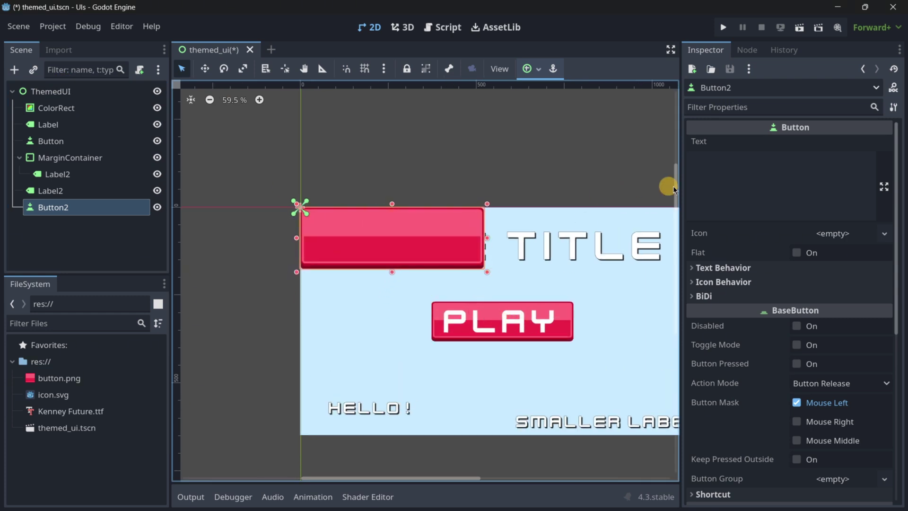
pyautogui.click(719, 176)
pyautogui.write('Settings')
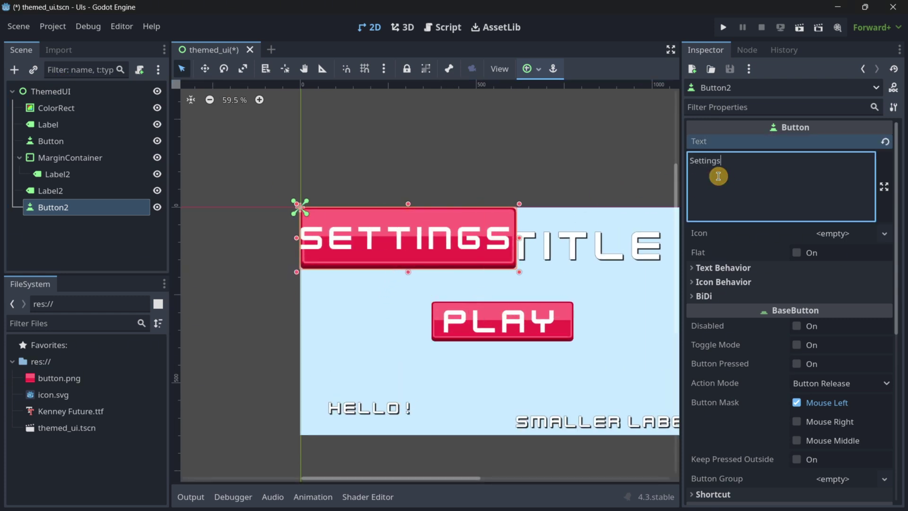
# Widen the Settings button and place it centred directly below the Play button.
pyautogui.click(516, 276)
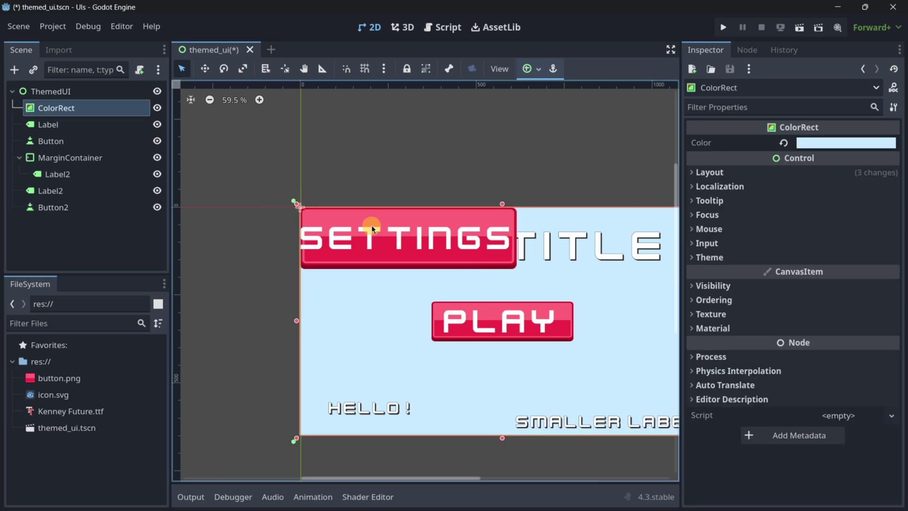
pyautogui.click(63, 151)
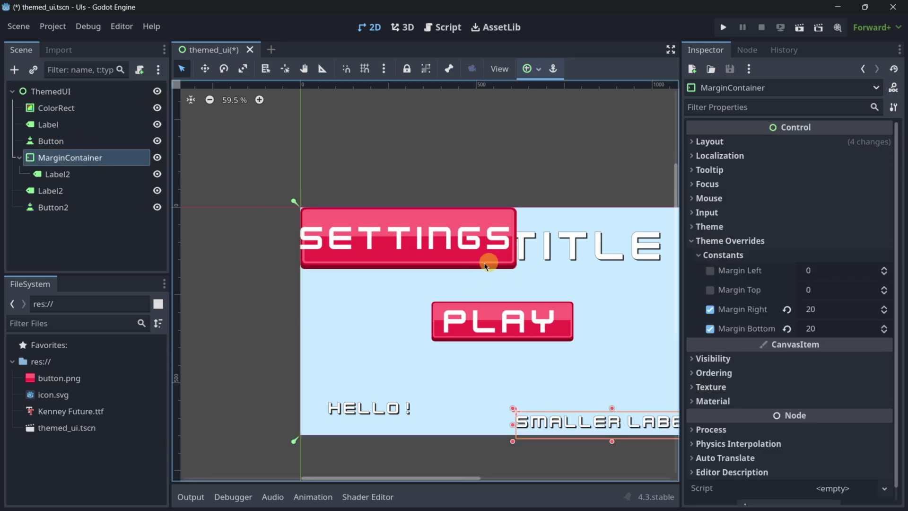
pyautogui.click(46, 142)
pyautogui.click(62, 207)
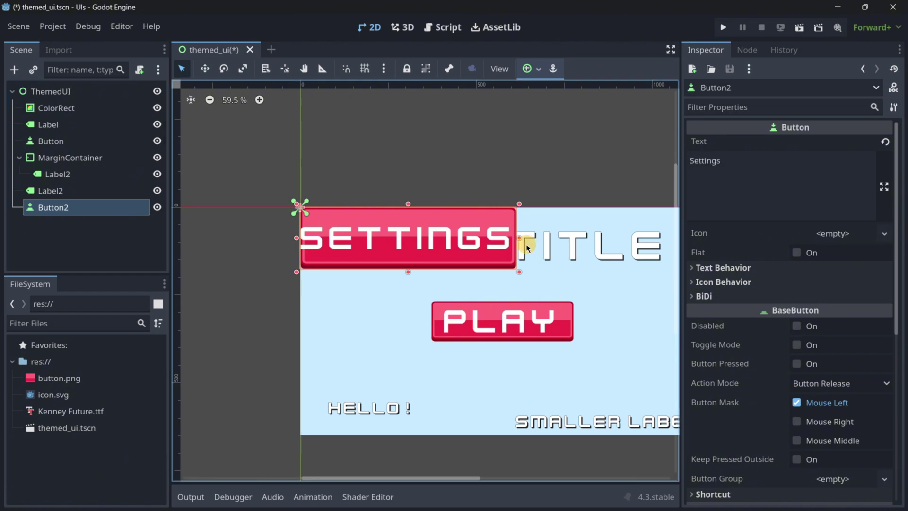
pyautogui.moveTo(526, 244); pyautogui.dragTo(554, 239)
pyautogui.scroll(-2, 503, 262)
pyautogui.moveTo(478, 251); pyautogui.dragTo(532, 356)
pyautogui.moveTo(501, 381); pyautogui.dragTo(493, 368)
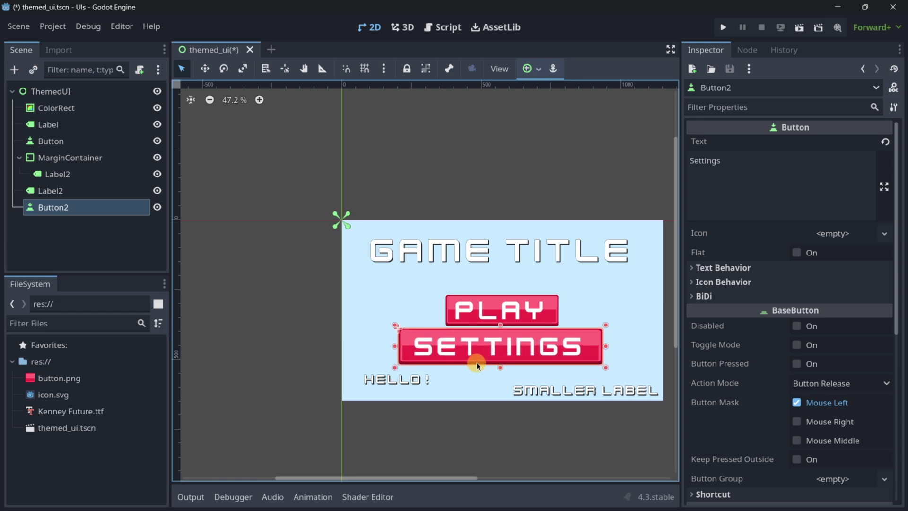
# Set the Button font color in ThemedUI's theme to cyan, hex 59ffff.
pyautogui.click(64, 93)
pyautogui.scroll(-5, 767, 264)
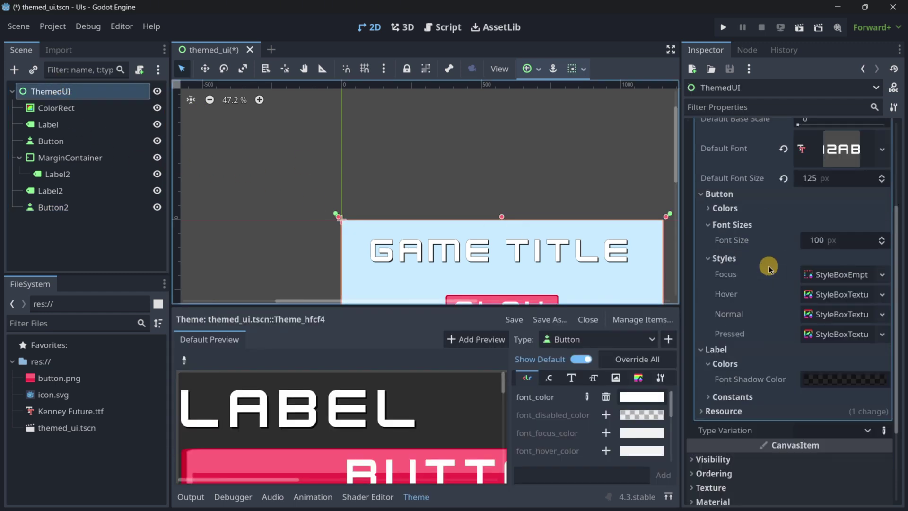
pyautogui.scroll(1, 698, 255)
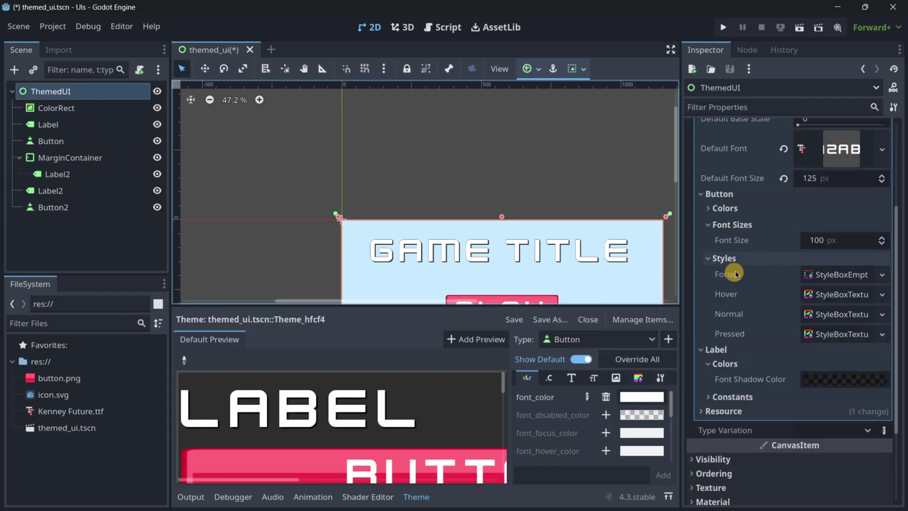
pyautogui.click(731, 208)
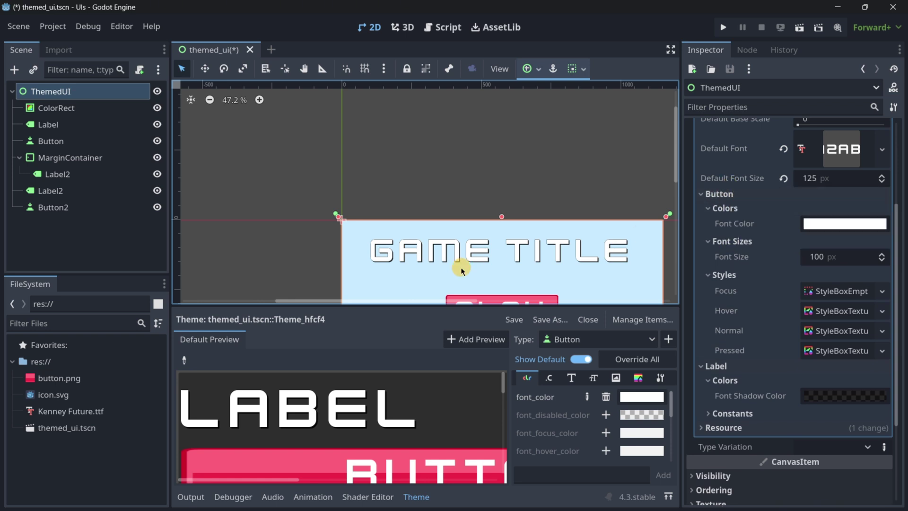
pyautogui.moveTo(461, 269); pyautogui.dragTo(421, 126, button='middle')
pyautogui.click(832, 225)
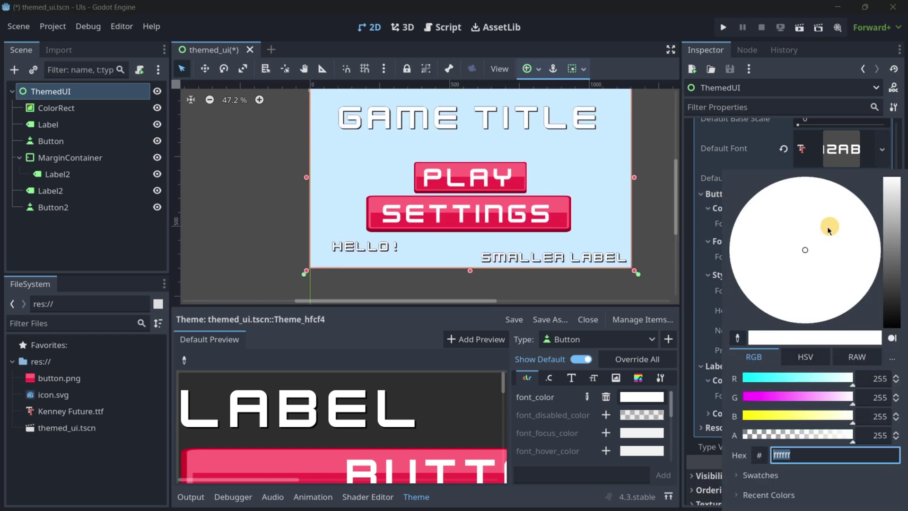
pyautogui.moveTo(787, 379)
pyautogui.mouseDown()
pyautogui.moveTo(762, 380)
pyautogui.moveTo(782, 383)
pyautogui.mouseUp()
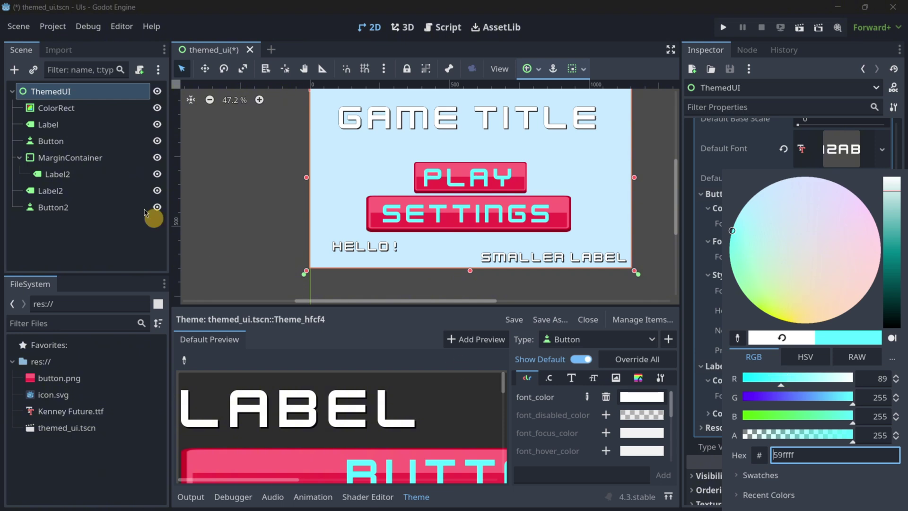
pyautogui.click(77, 91)
# Set the Button font size in ThemedUI's theme to 50 px.
pyautogui.click(819, 259)
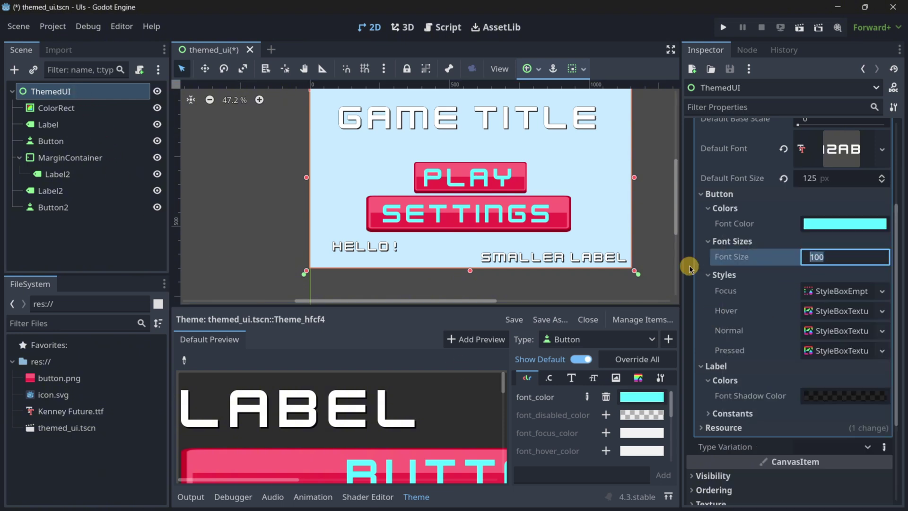
pyautogui.write('50')
pyautogui.press('Return')
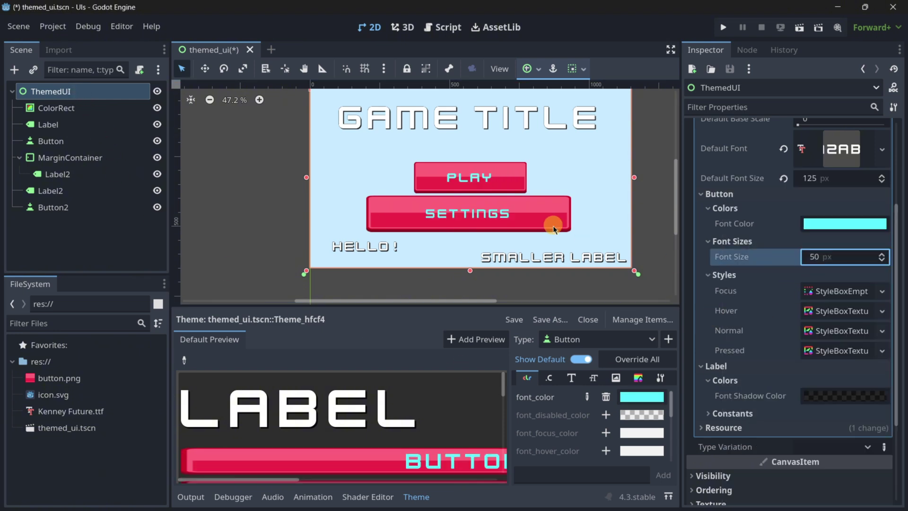
# Undo the theme's Button font size and font color changes.
pyautogui.hotkey('ctrl', 'z')
pyautogui.hotkey('ctrl', 'z')
pyautogui.scroll(-1, 419, 172)
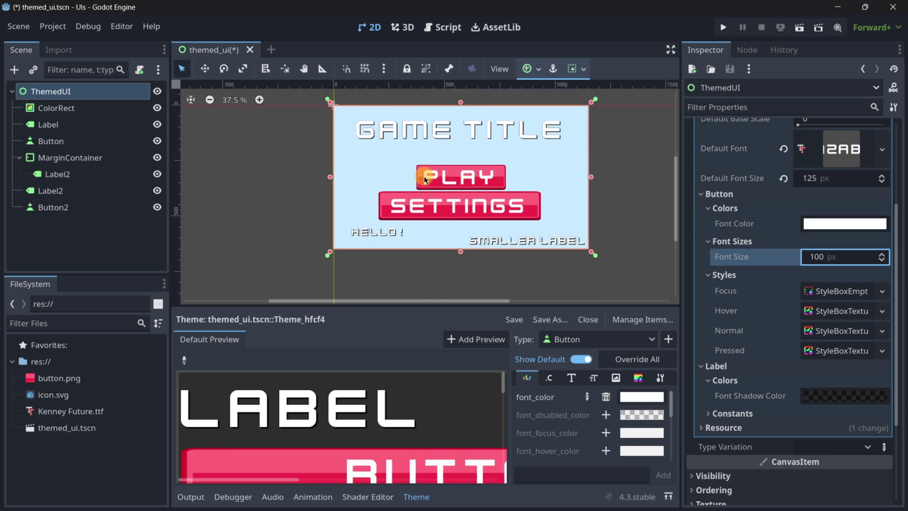
# Delete the "Hello!" label and the Settings button, Label2 and Button2, directly under ThemedUI.
pyautogui.scroll(-1, 419, 173)
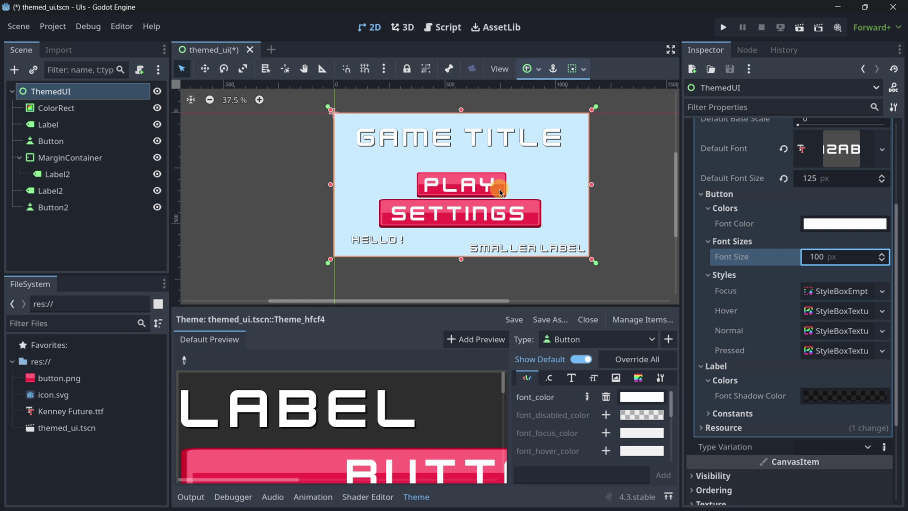
pyautogui.click(70, 146)
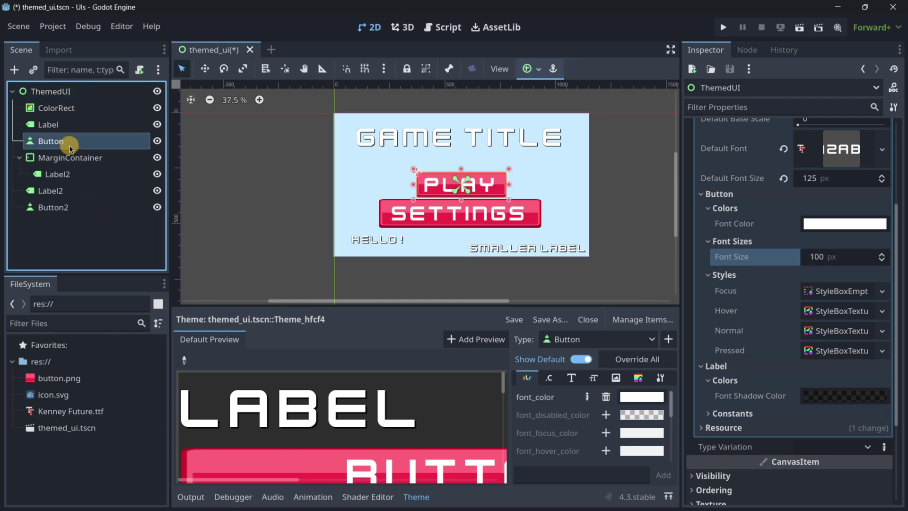
pyautogui.click(59, 207)
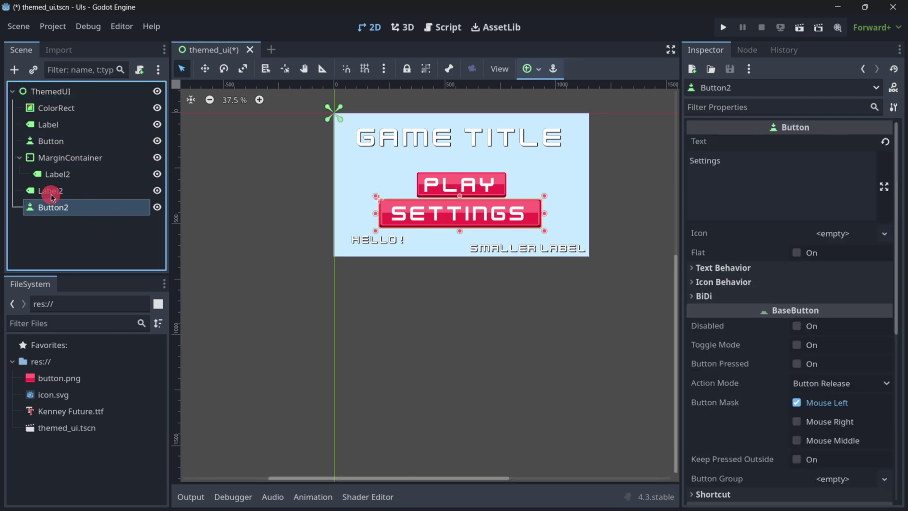
pyautogui.keyDown('shift'); pyautogui.click(52, 191); pyautogui.keyUp('shift')
pyautogui.press('Delete')
pyautogui.press('Return')
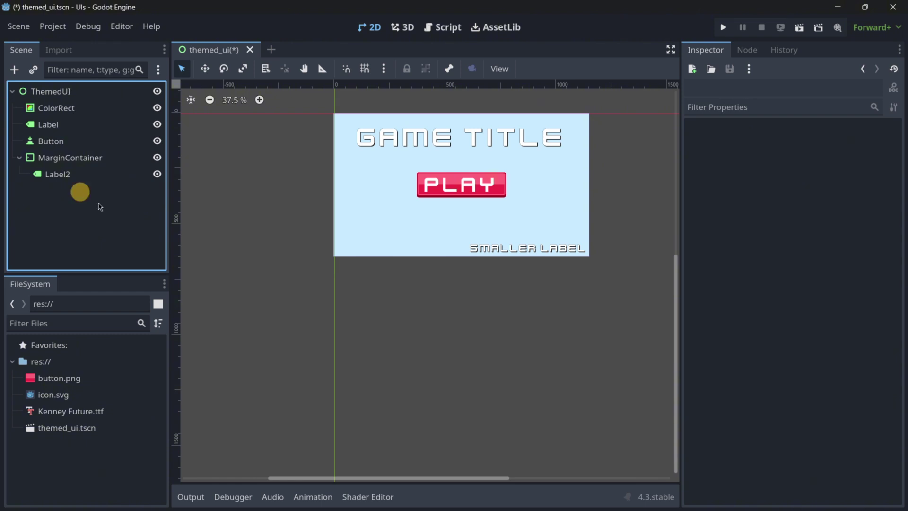
# Open a new empty scene alongside themed_ui, then return to themed_ui and save it.
pyautogui.moveTo(405, 200); pyautogui.dragTo(342, 266, button='middle')
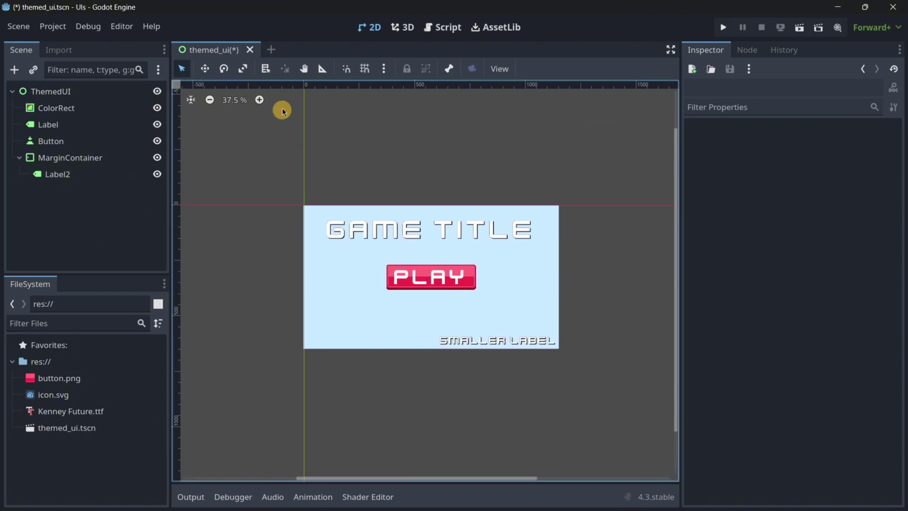
pyautogui.click(272, 49)
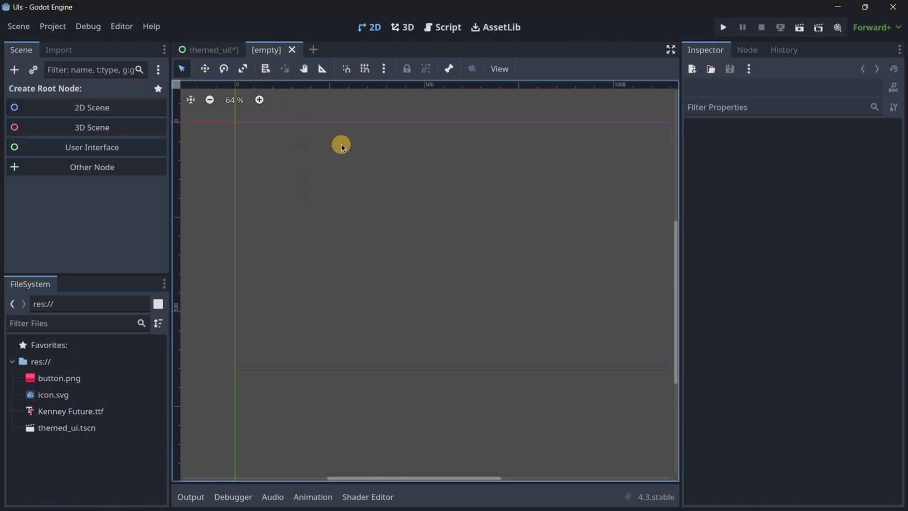
pyautogui.click(210, 50)
pyautogui.hotkey('ctrl', 's')
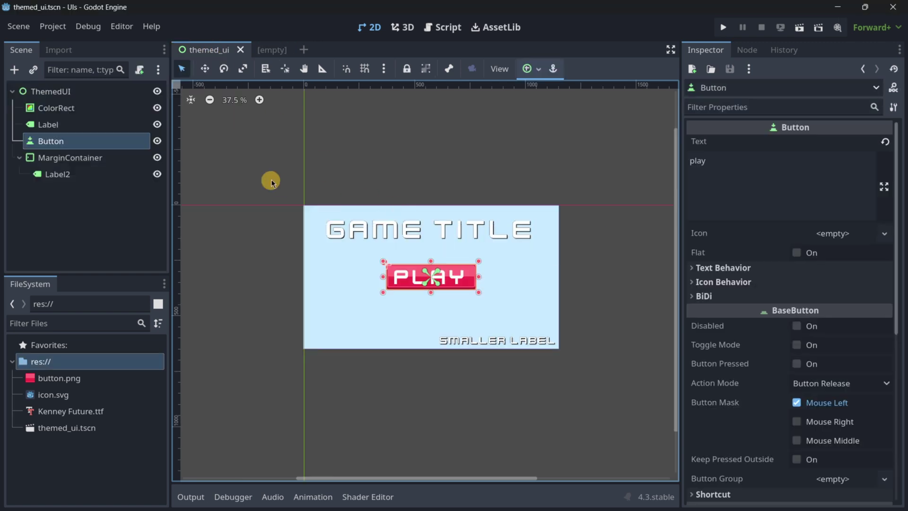
# Create a Control root in the empty scene and paste a copy of themed_ui's light blue ColorRect under it.
pyautogui.click(71, 108)
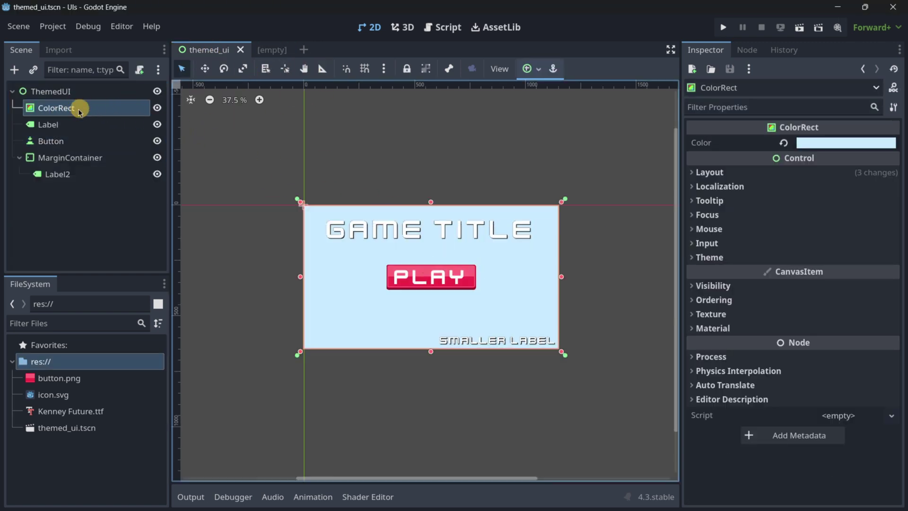
pyautogui.click(278, 51)
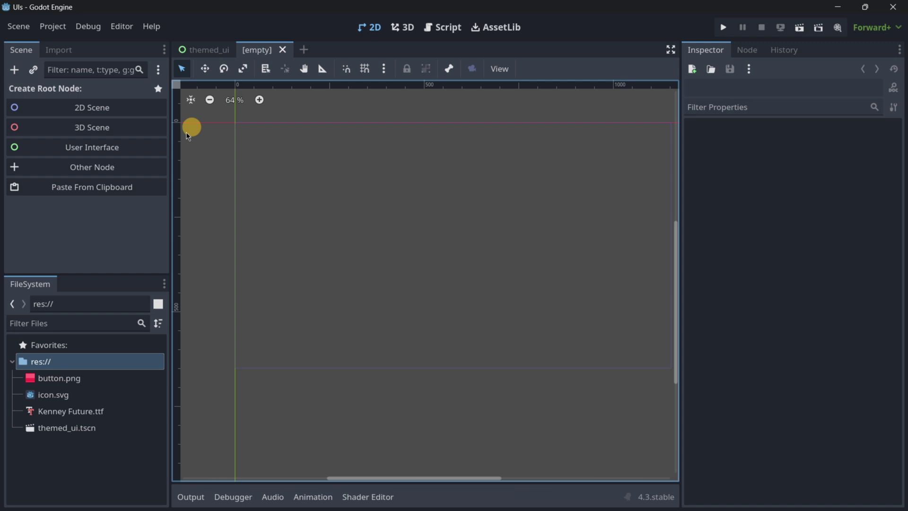
pyautogui.click(79, 148)
pyautogui.hotkey('ctrl', 'v')
pyautogui.scroll(-1, 341, 226)
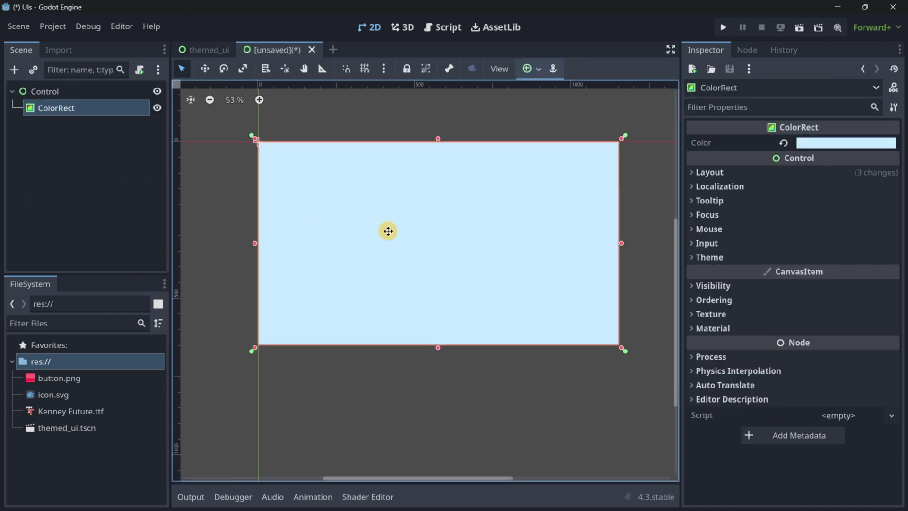
# Save the new scene as control.tscn in the project's root folder.
pyautogui.click(44, 91)
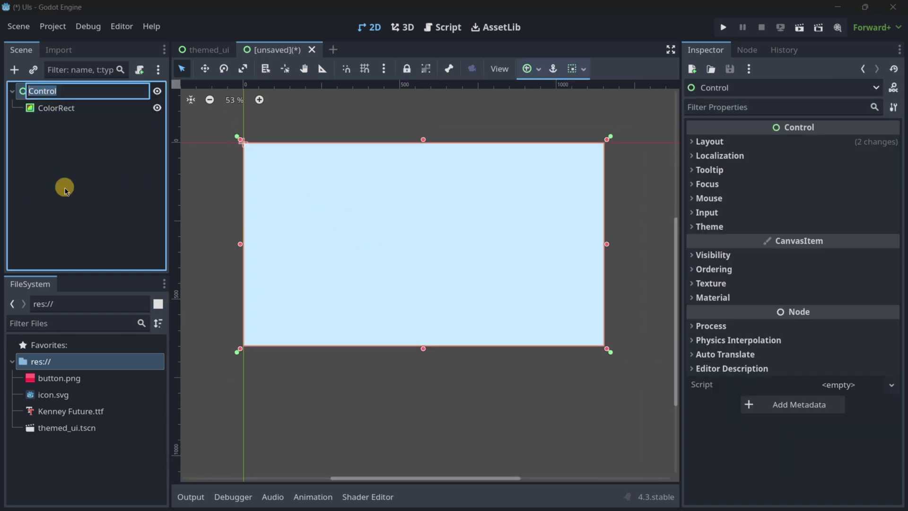
pyautogui.hotkey('ctrl', 's')
pyautogui.click(340, 442)
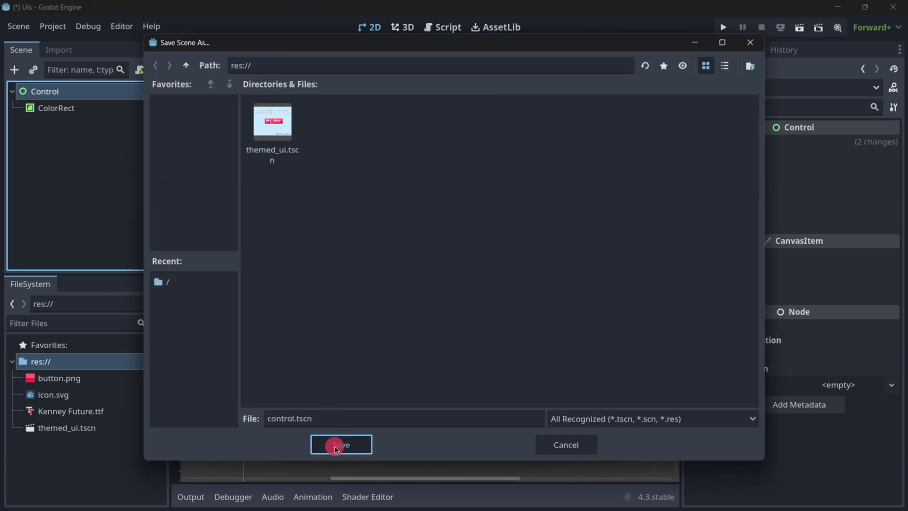
pyautogui.scroll(-1, 343, 268)
pyautogui.moveTo(342, 268); pyautogui.dragTo(358, 280, button='middle')
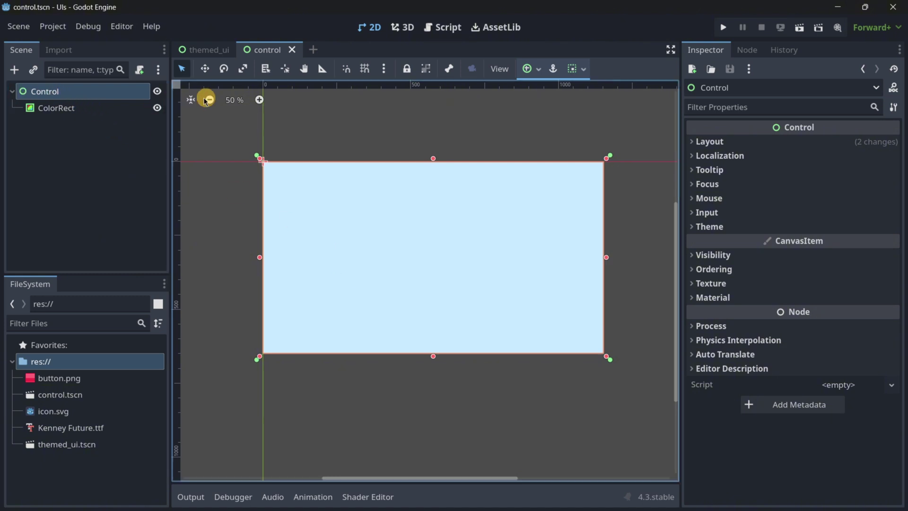
# Assign a new Theme resource to the Control root node.
pyautogui.click(738, 227)
pyautogui.click(843, 242)
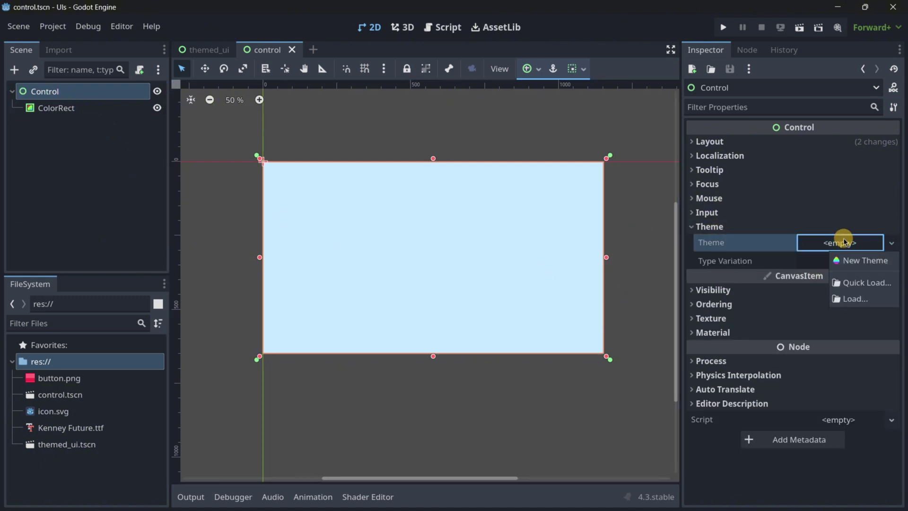
pyautogui.click(859, 259)
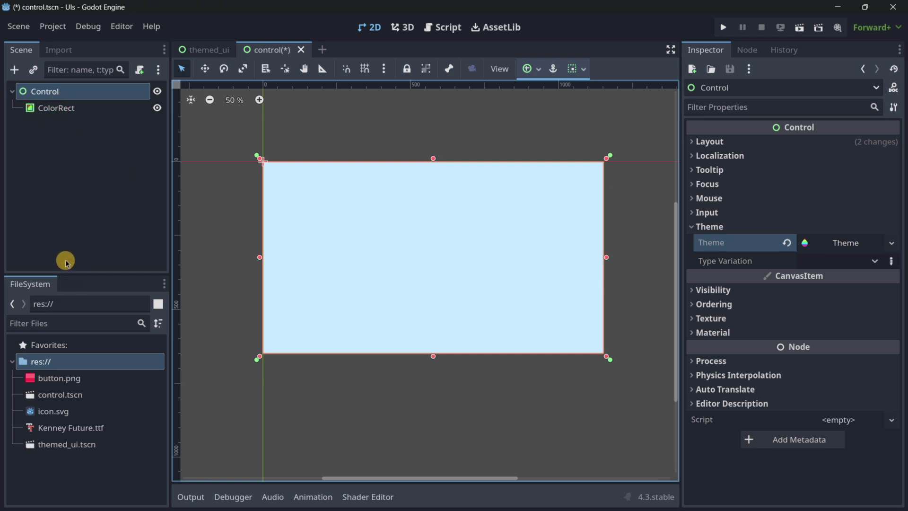
# Open the Control node's theme for editing, enlarge the theme editor and try the sample controls in its default preview.
pyautogui.click(845, 243)
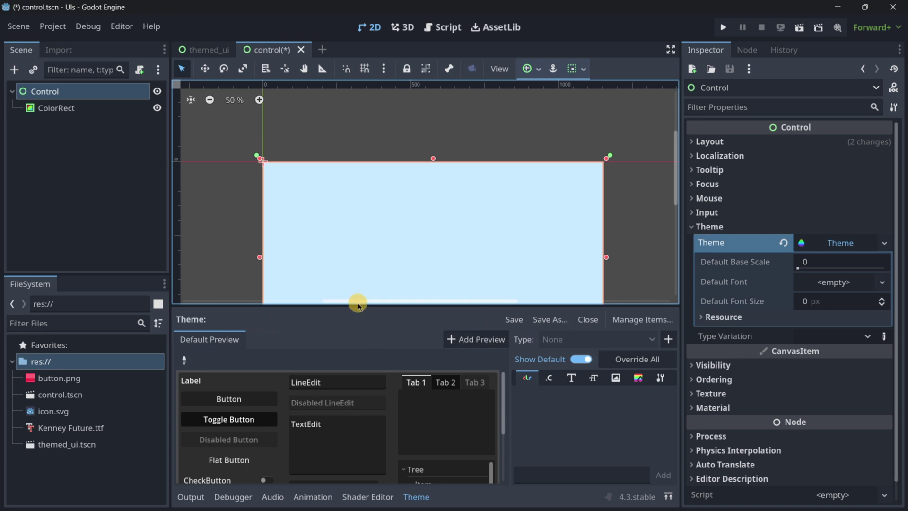
pyautogui.moveTo(362, 306); pyautogui.dragTo(355, 209)
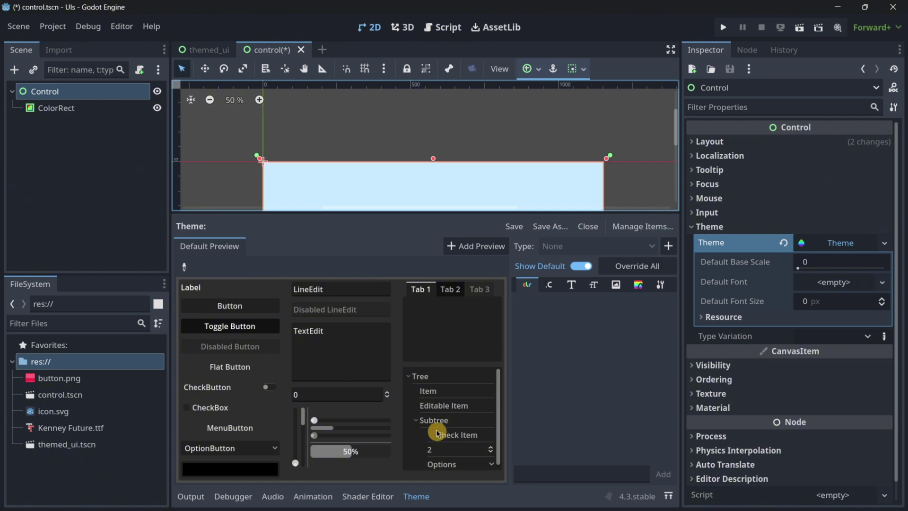
pyautogui.scroll(-1, 439, 420)
pyautogui.scroll(1, 480, 388)
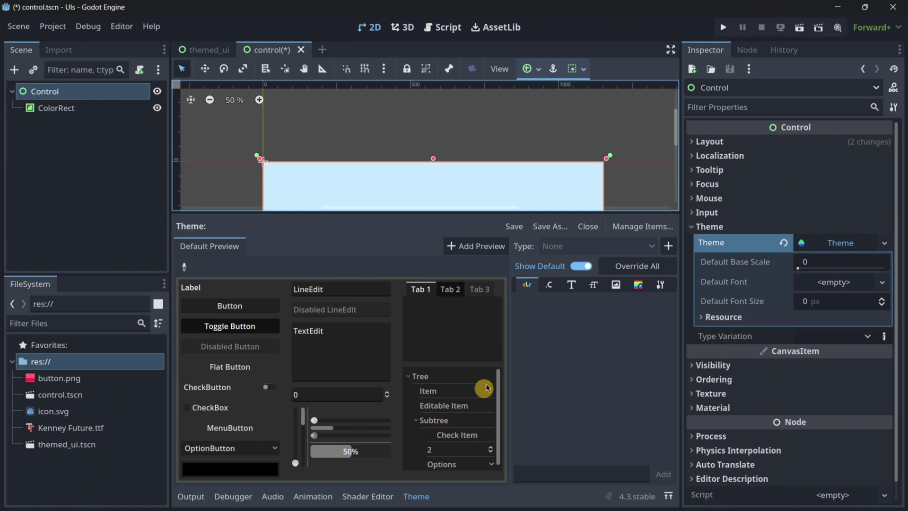
pyautogui.click(450, 289)
pyautogui.click(430, 290)
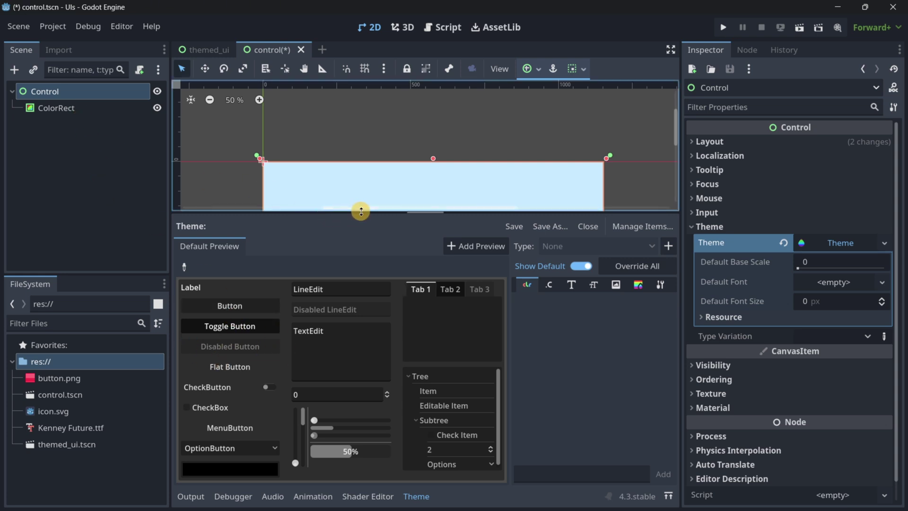
# Add a Label node under the Control root and set its text to "Game title".
pyautogui.click(15, 70)
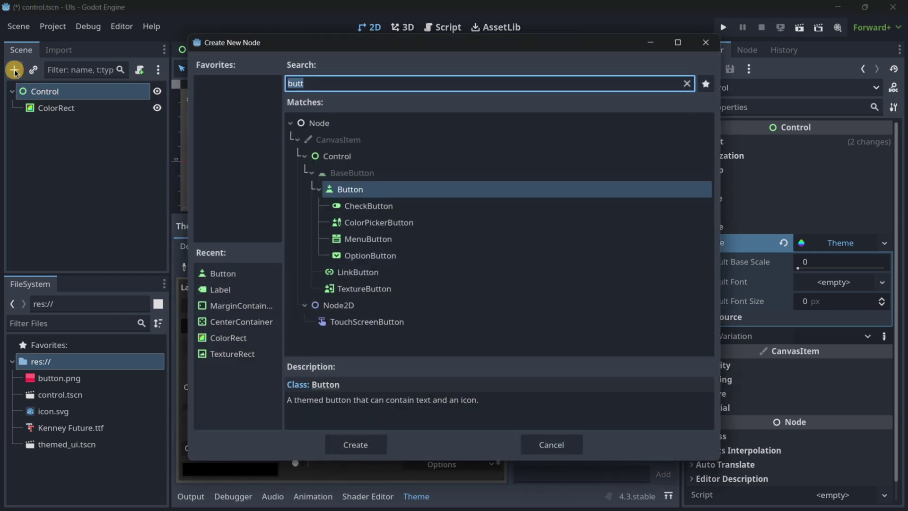
pyautogui.write('la')
pyautogui.press('Return')
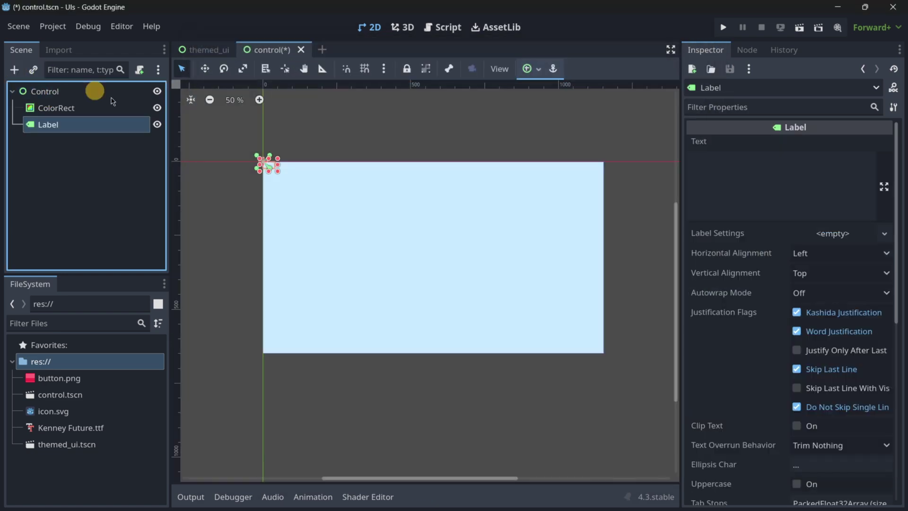
pyautogui.click(804, 184)
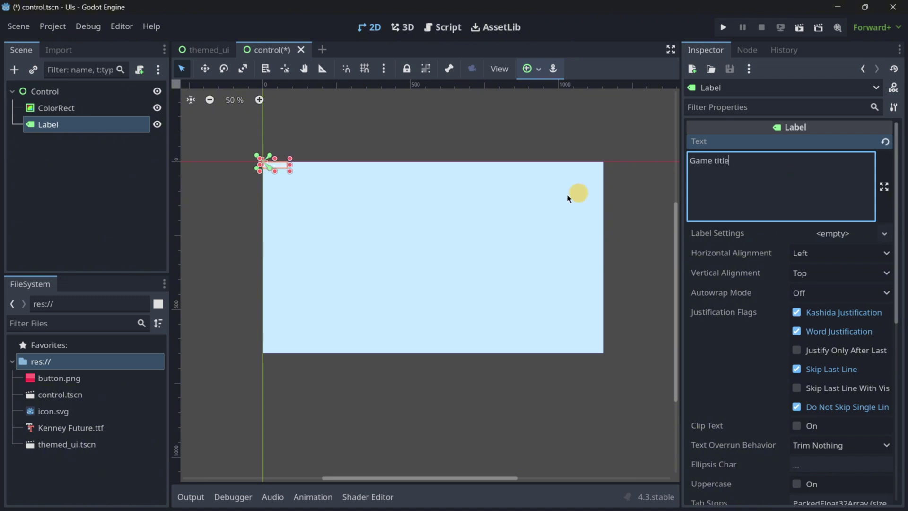
pyautogui.scroll(2, 259, 148)
pyautogui.moveTo(245, 166); pyautogui.dragTo(391, 226, button='middle')
# Add the Label item type to the Control root's theme.
pyautogui.click(47, 96)
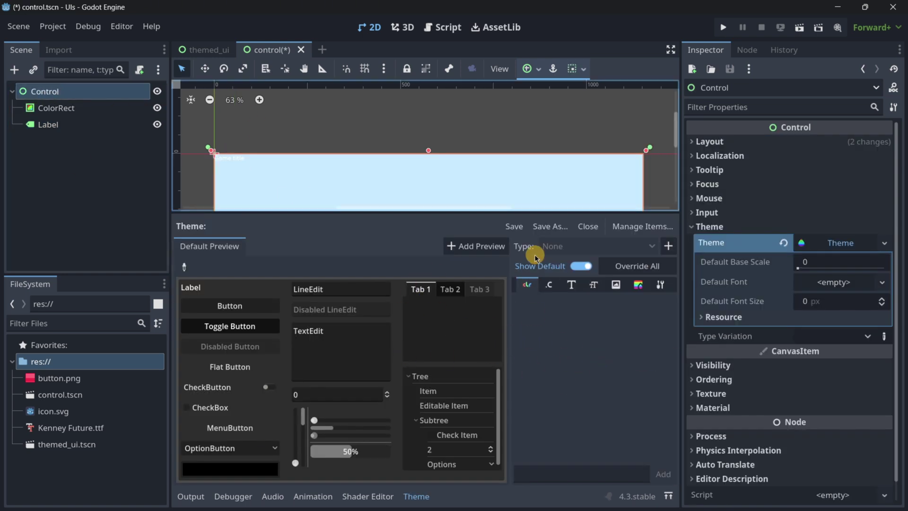
pyautogui.click(668, 247)
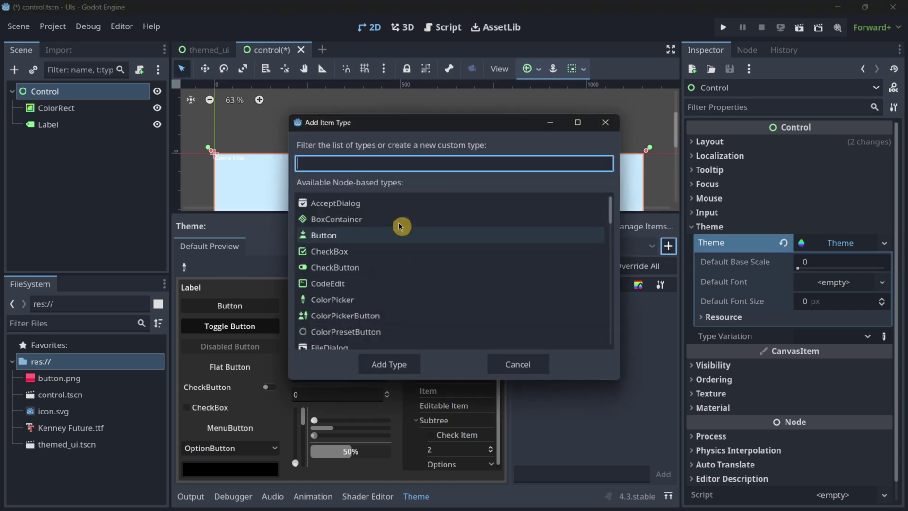
pyautogui.scroll(-10, 403, 227)
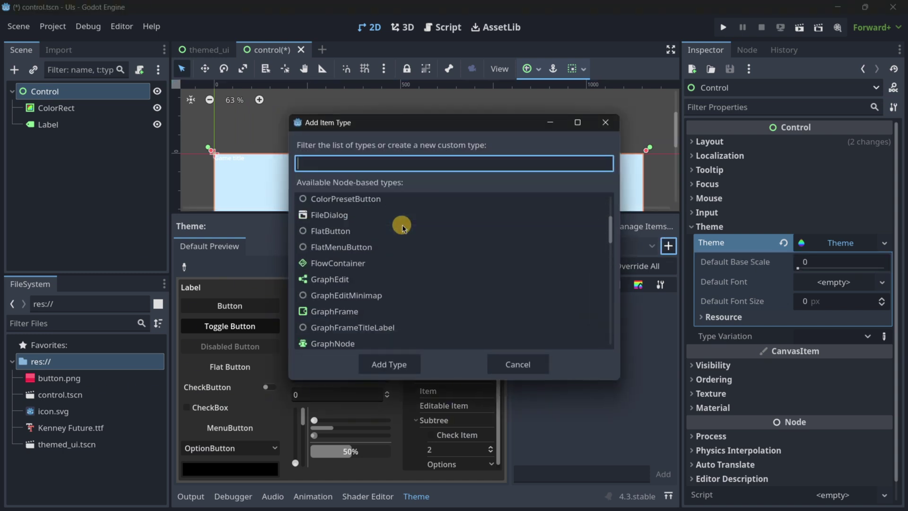
pyautogui.scroll(10, 440, 262)
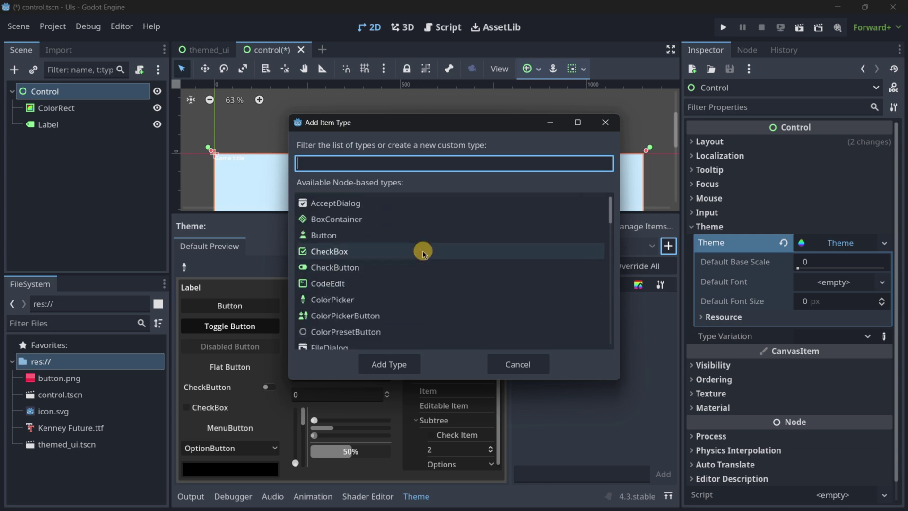
pyautogui.click(371, 242)
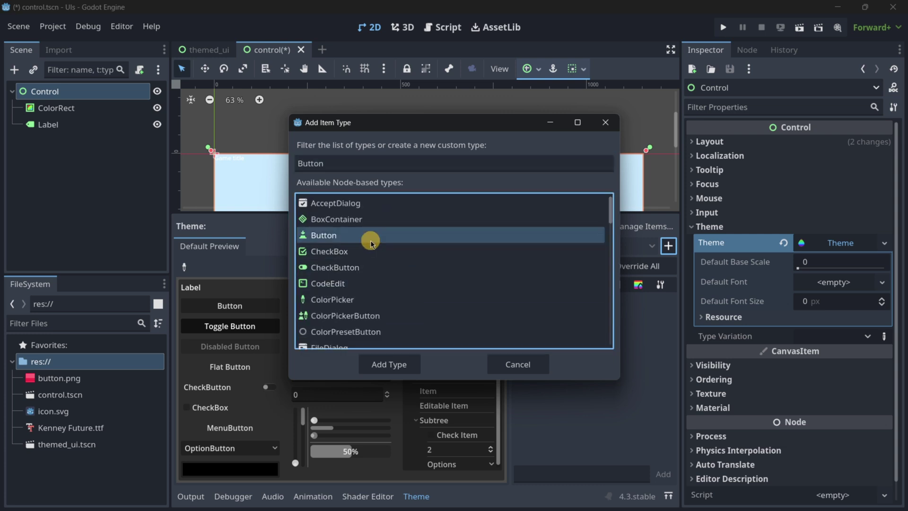
pyautogui.moveTo(374, 163); pyautogui.dragTo(220, 163)
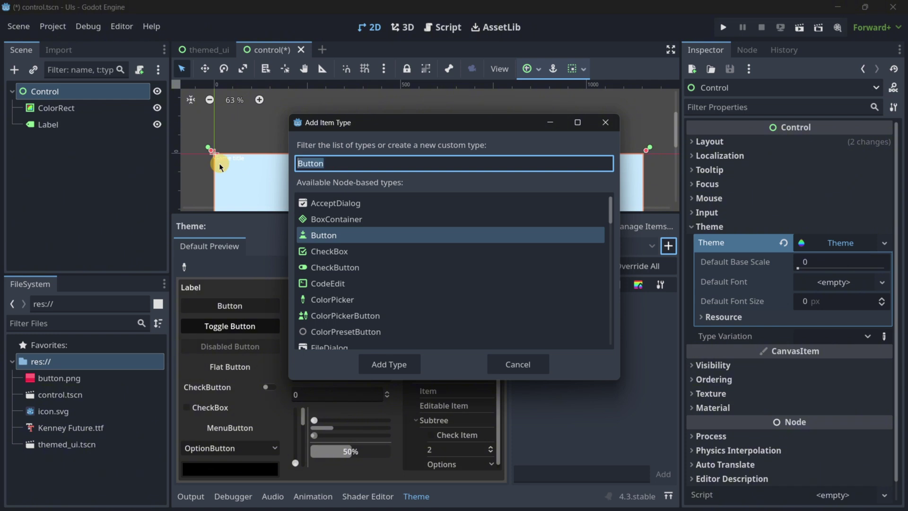
pyautogui.write('label')
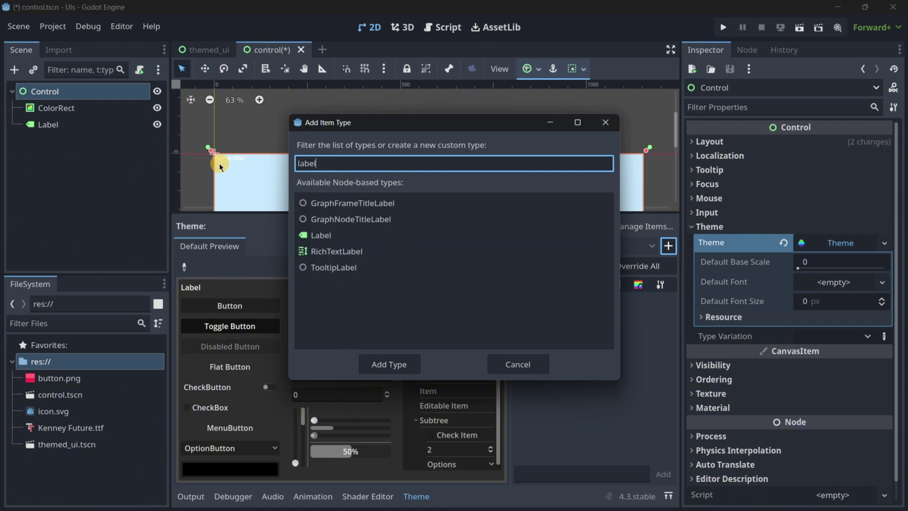
pyautogui.click(349, 236)
pyautogui.click(389, 368)
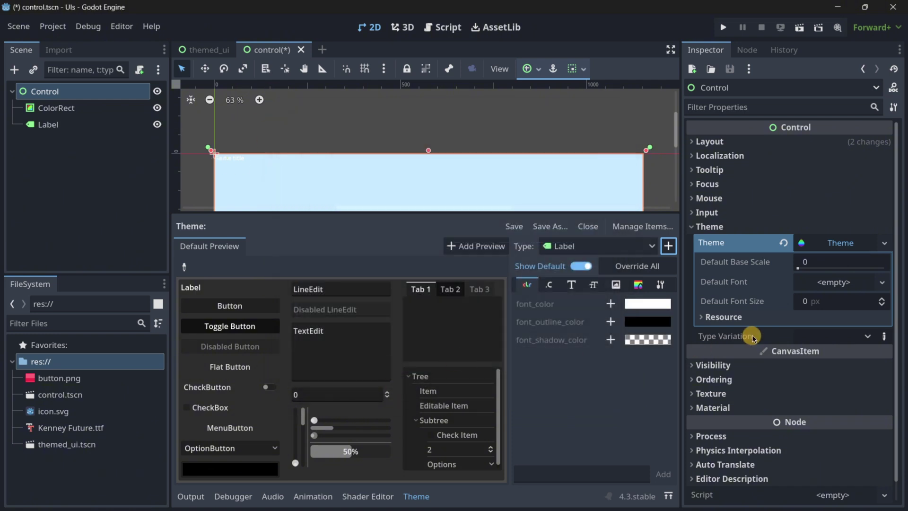
# Look through the Label type's theme item categories and add a font_color override.
pyautogui.moveTo(276, 169); pyautogui.dragTo(355, 108, button='middle')
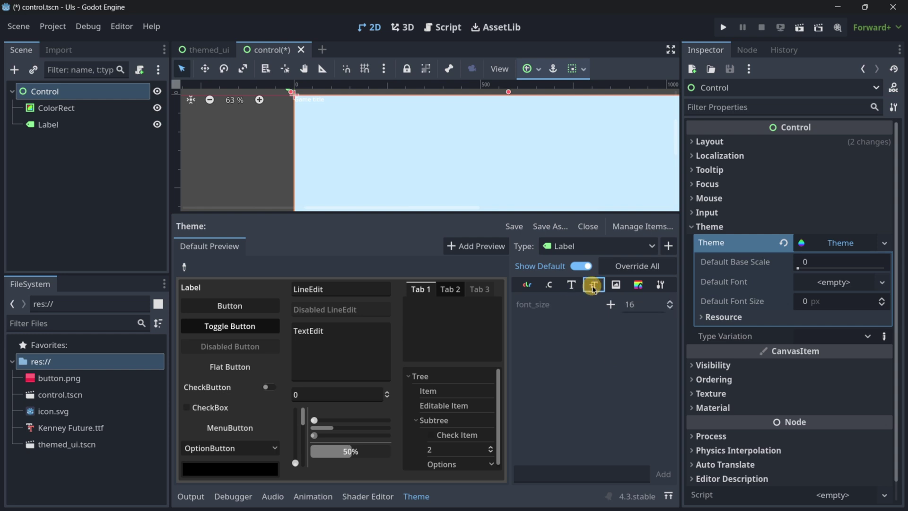
pyautogui.click(639, 286)
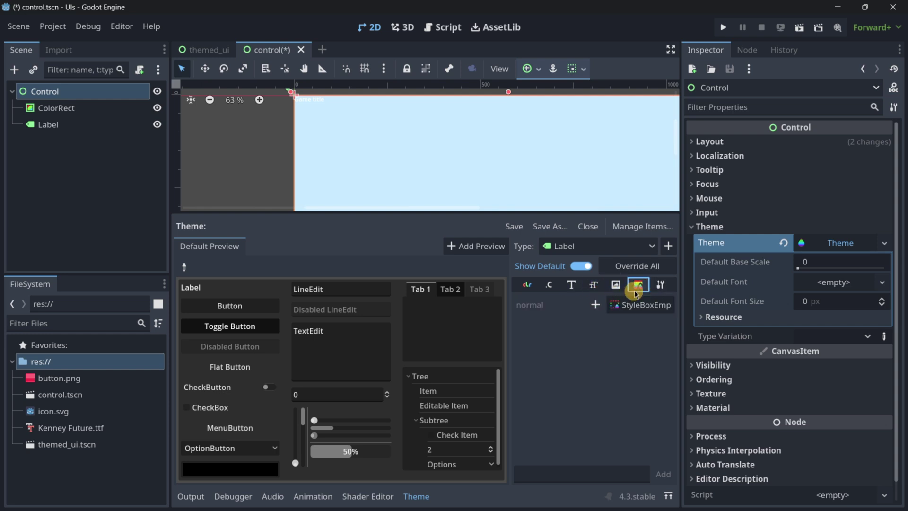
pyautogui.click(661, 285)
pyautogui.click(527, 284)
pyautogui.scroll(2, 396, 187)
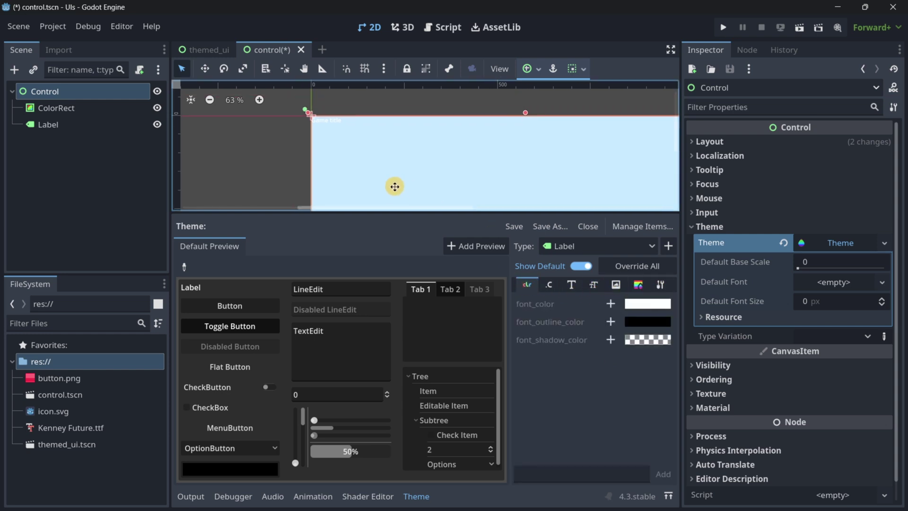
pyautogui.hscroll(-1, 428, 178)
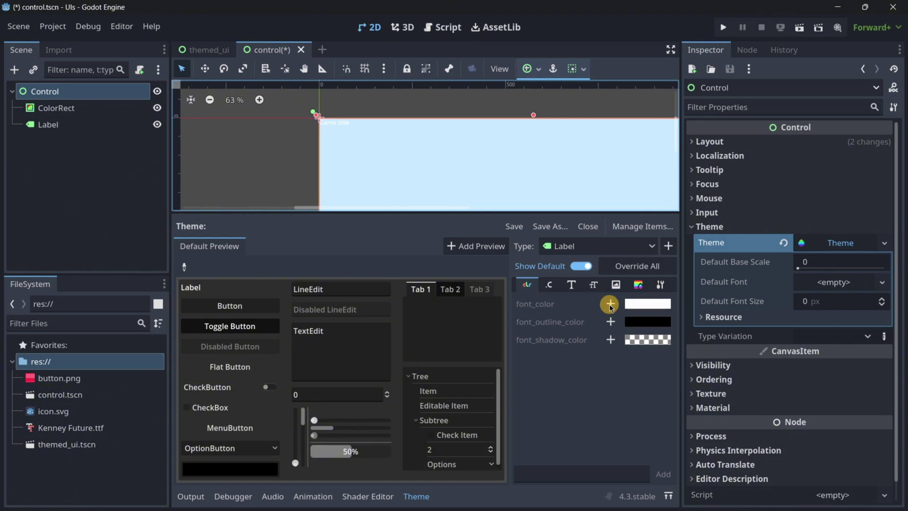
pyautogui.click(611, 304)
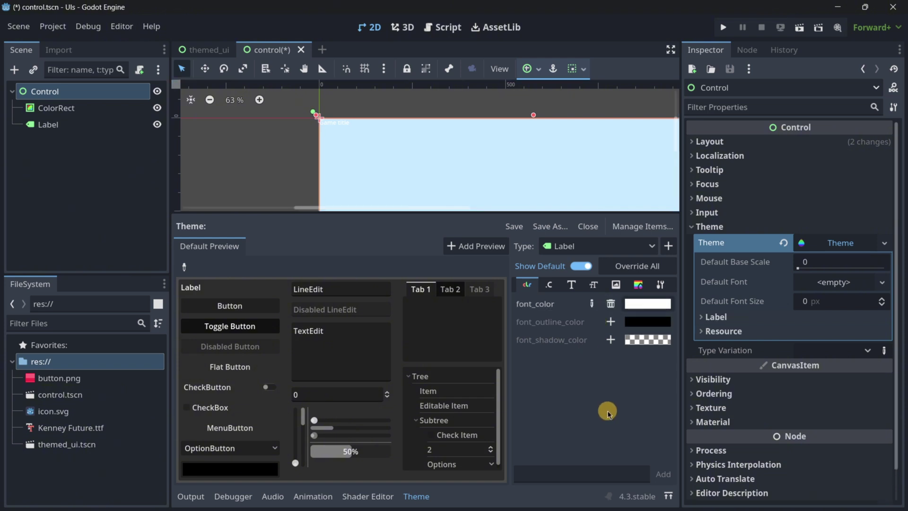
# Set the Label type's font_color override in the theme to the gray 727272.
pyautogui.click(643, 305)
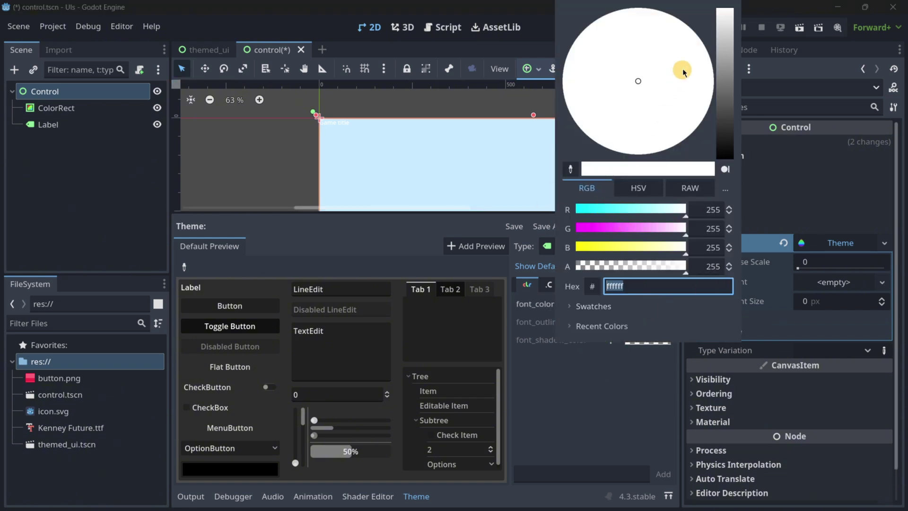
pyautogui.moveTo(725, 21); pyautogui.dragTo(740, 88)
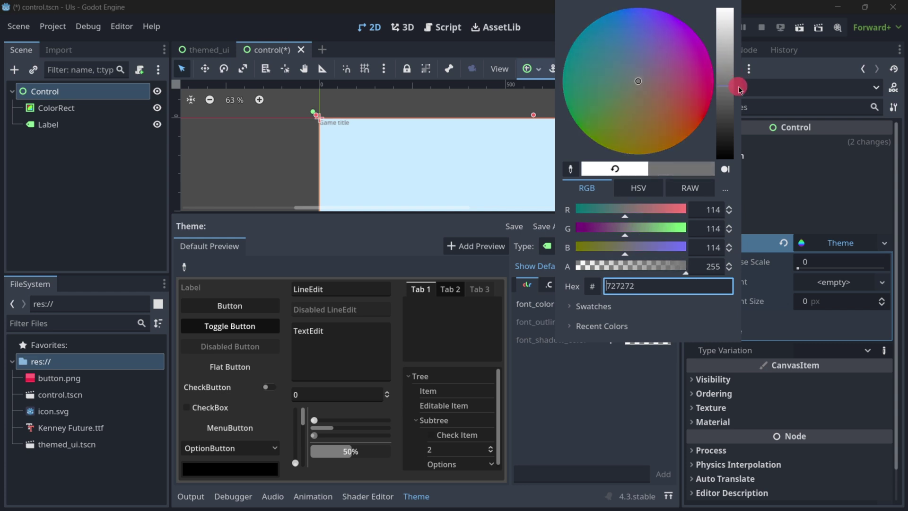
pyautogui.click(406, 137)
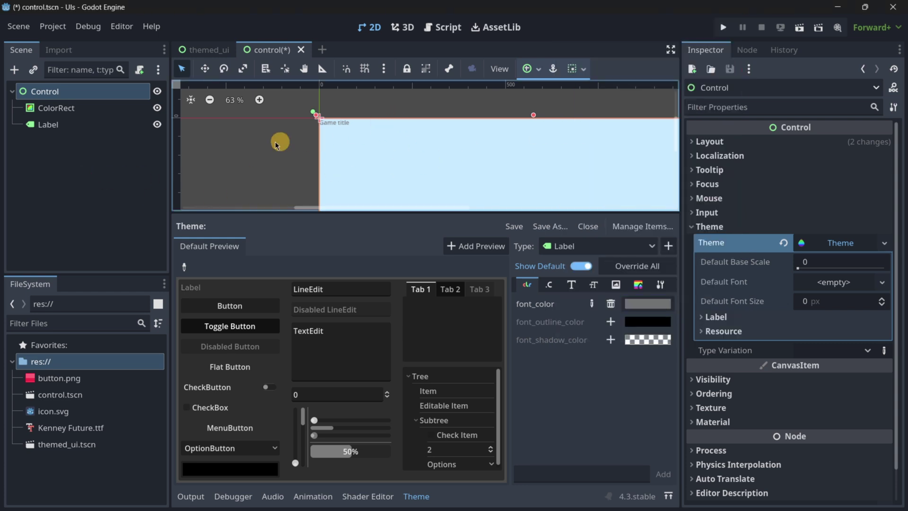
pyautogui.click(77, 123)
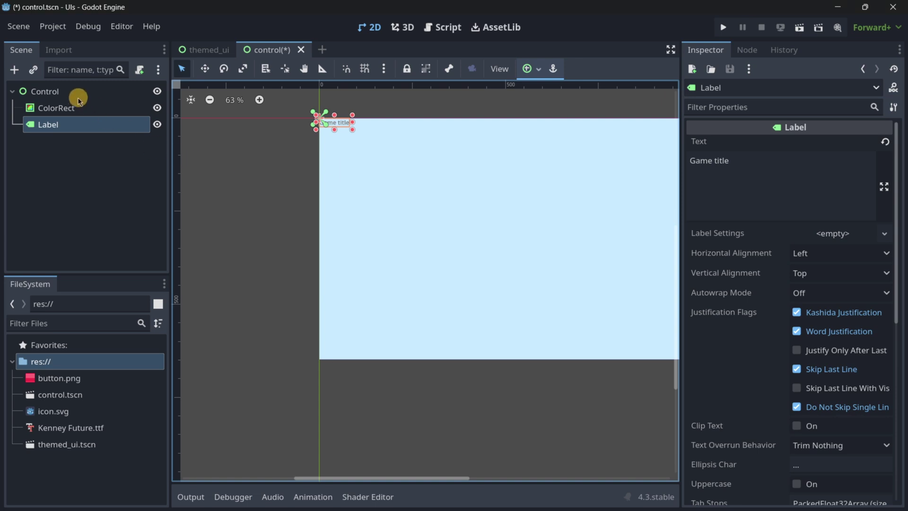
pyautogui.click(78, 91)
pyautogui.click(85, 124)
pyautogui.hotkey('ctrl', 'd')
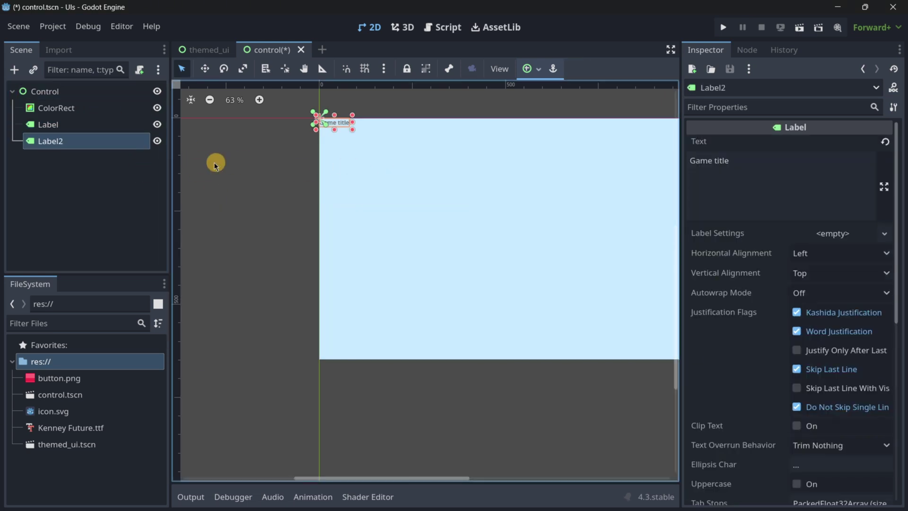
pyautogui.click(97, 168)
pyautogui.click(65, 140)
pyautogui.press('Delete')
pyautogui.press('Return')
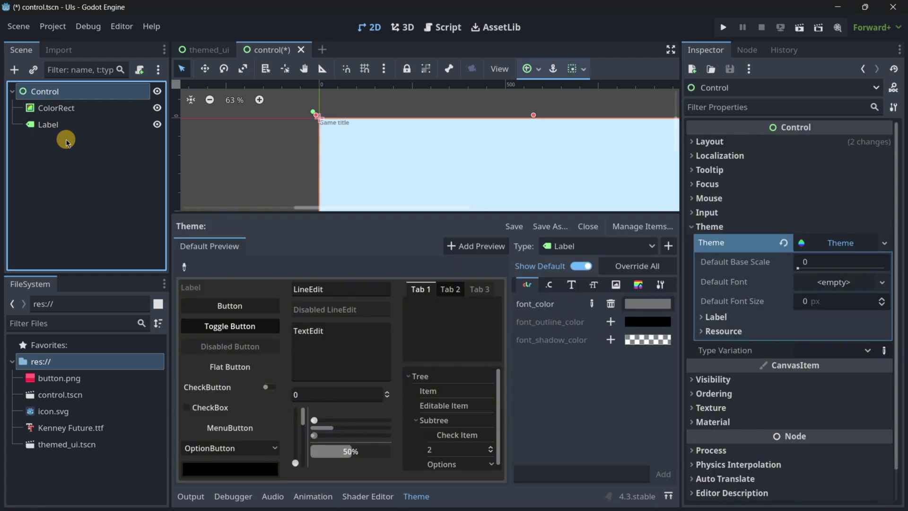
# Add a second Label node under the Control root and set its text to "Bye".
pyautogui.hotkey('ctrl', 'a')
pyautogui.press('Escape')
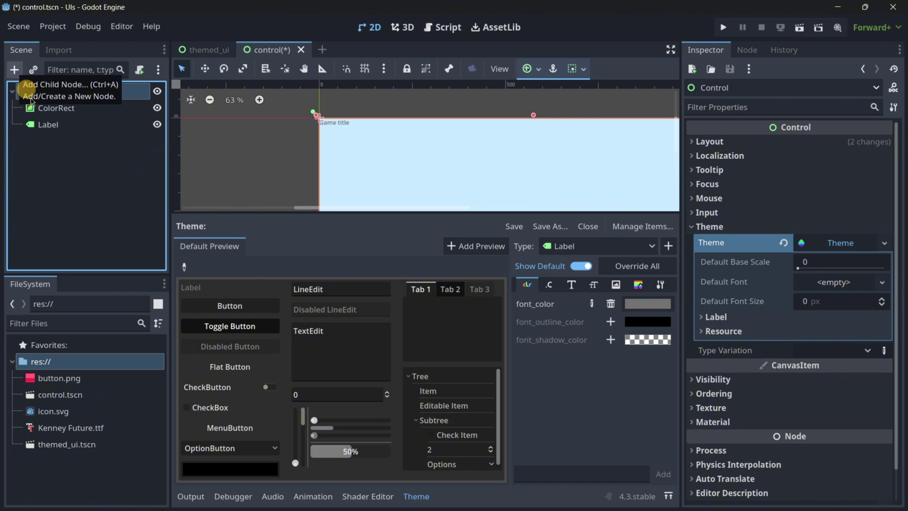
pyautogui.click(14, 70)
pyautogui.press('Escape')
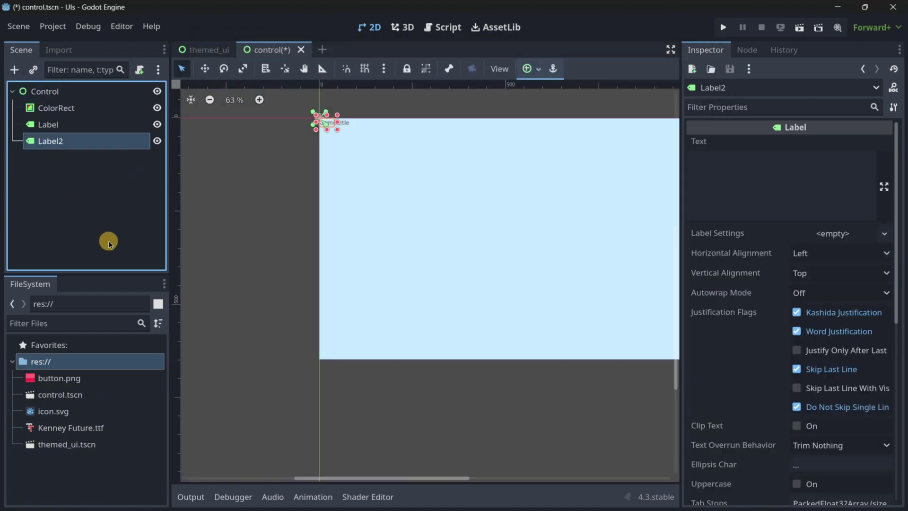
pyautogui.click(735, 188)
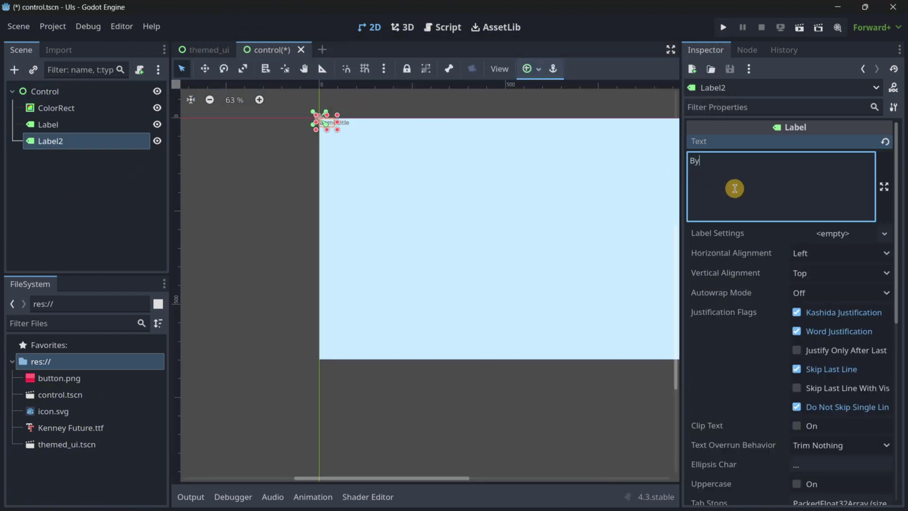
pyautogui.write('Byew')
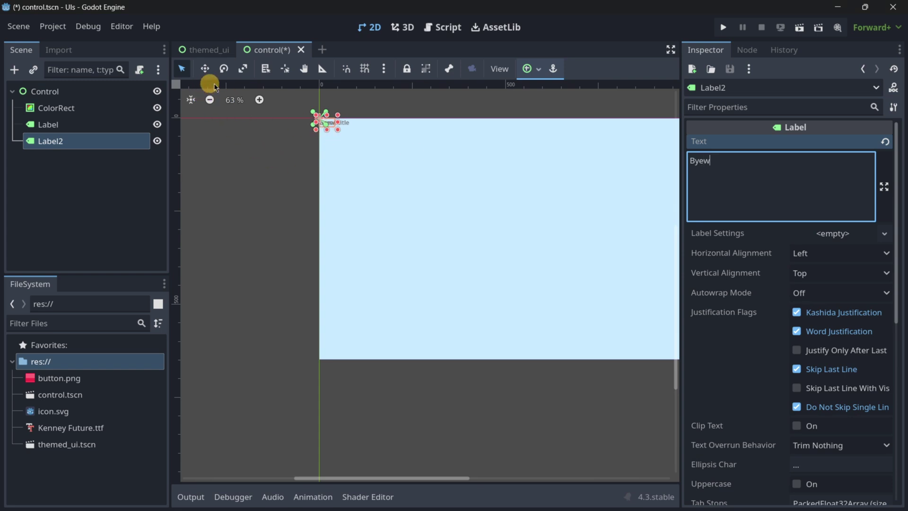
# Move the "Bye" label straight down so it sits just below the "Game title" label.
pyautogui.click(205, 69)
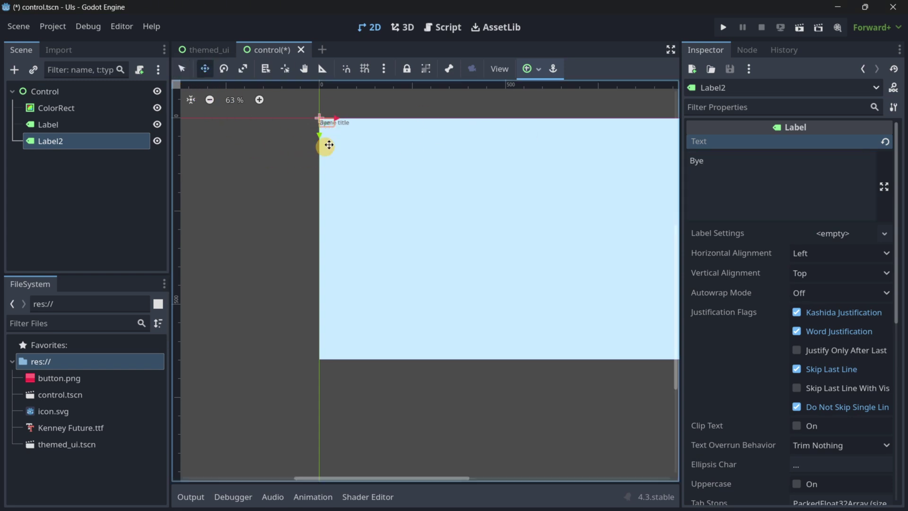
pyautogui.moveTo(317, 133); pyautogui.dragTo(318, 145)
pyautogui.scroll(3, 343, 123)
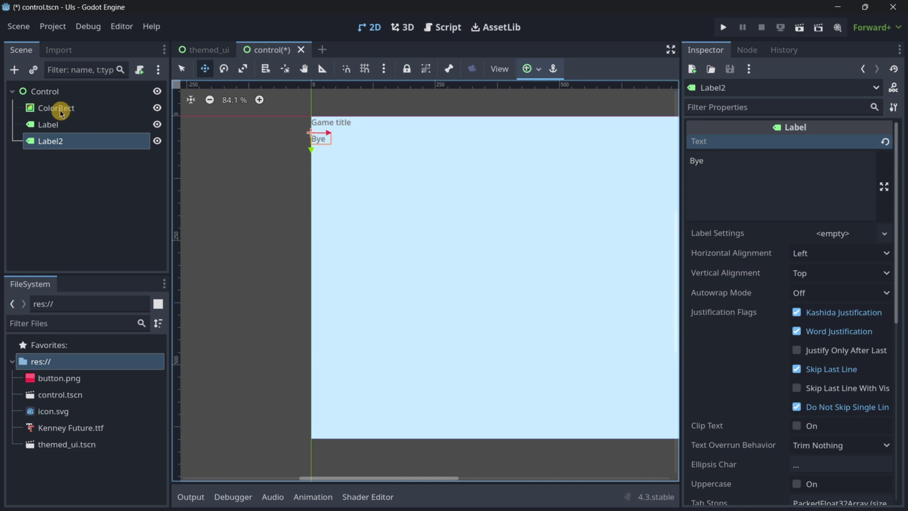
# Change the Label type's font_color in the Control root's theme to the pink f86dff.
pyautogui.click(51, 92)
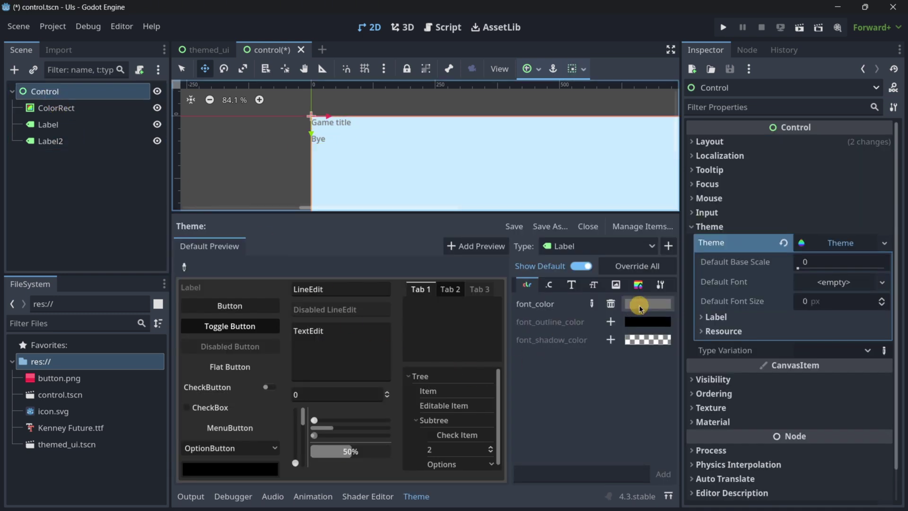
pyautogui.click(640, 306)
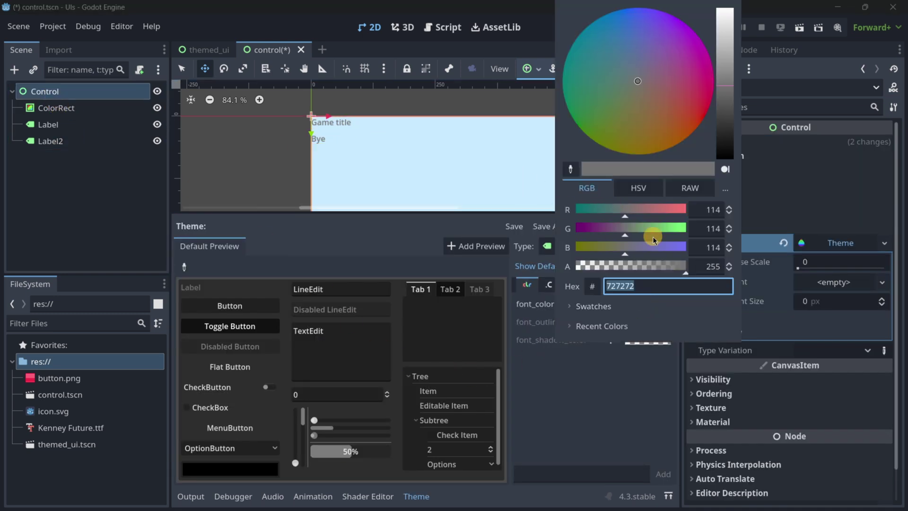
pyautogui.click(649, 232)
pyautogui.moveTo(651, 233)
pyautogui.mouseDown()
pyautogui.moveTo(681, 229)
pyautogui.moveTo(657, 229)
pyautogui.mouseUp()
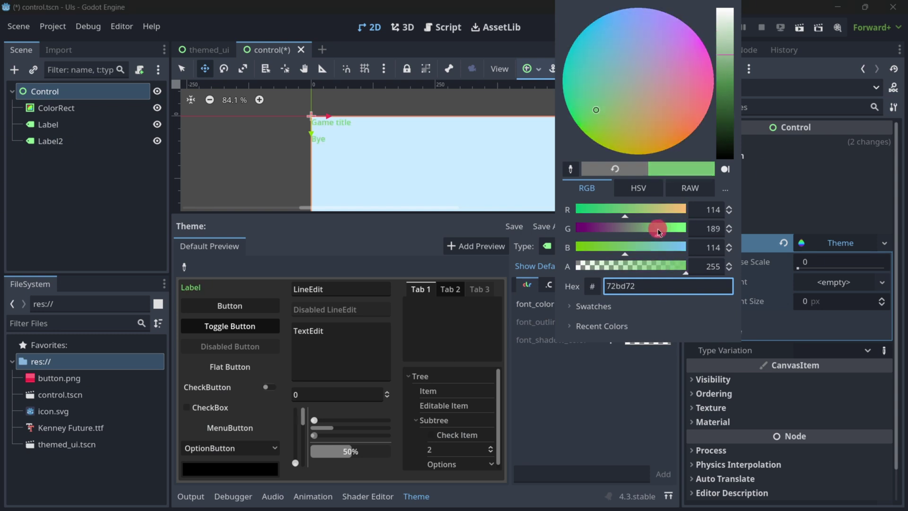
pyautogui.click(641, 71)
pyautogui.moveTo(641, 70); pyautogui.dragTo(706, 37)
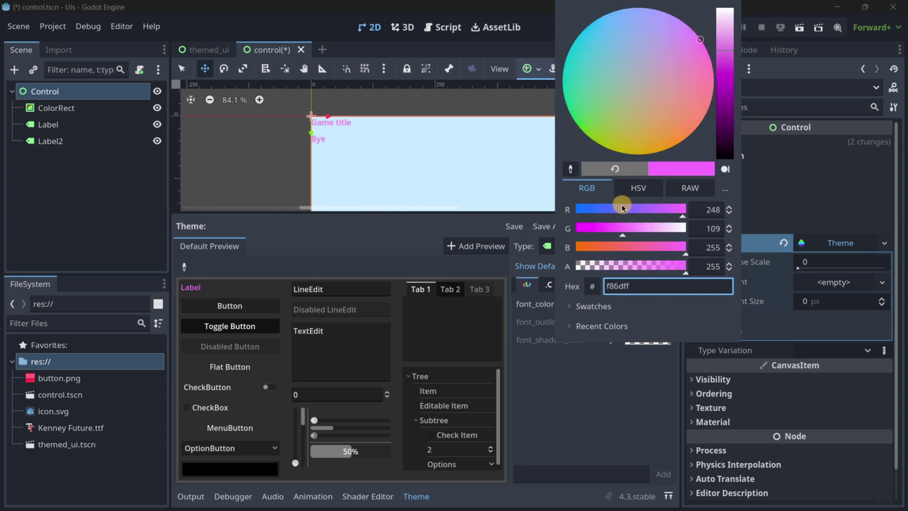
pyautogui.click(85, 233)
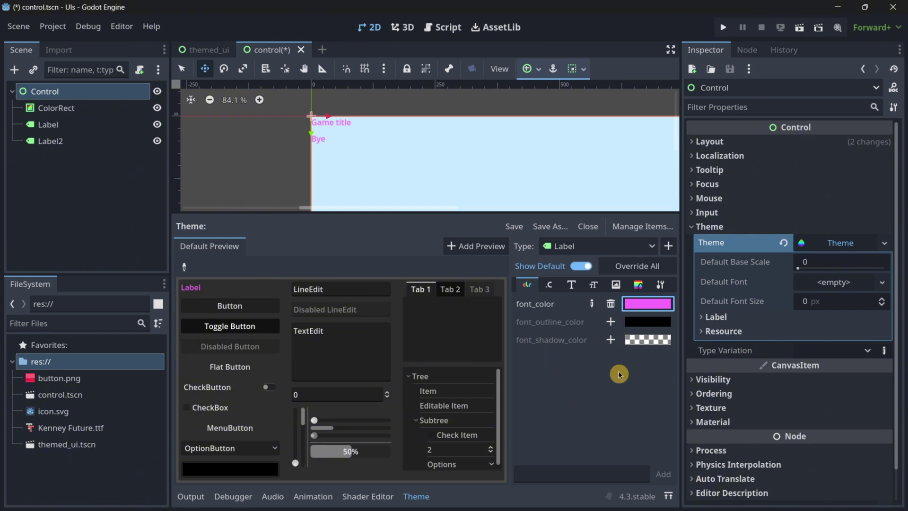
# Add an outline_size override to the theme's Label type, set it to 5 and inspect both labels.
pyautogui.click(550, 291)
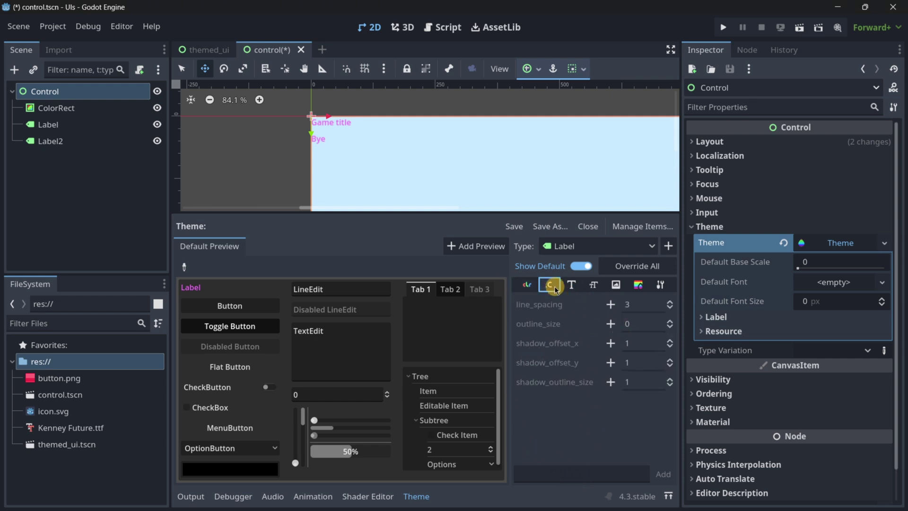
pyautogui.click(610, 325)
pyautogui.click(623, 325)
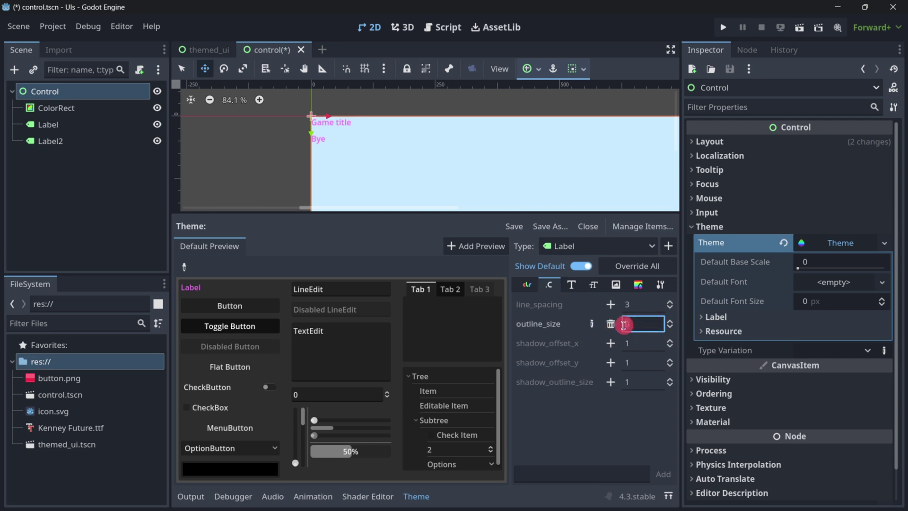
pyautogui.write('5')
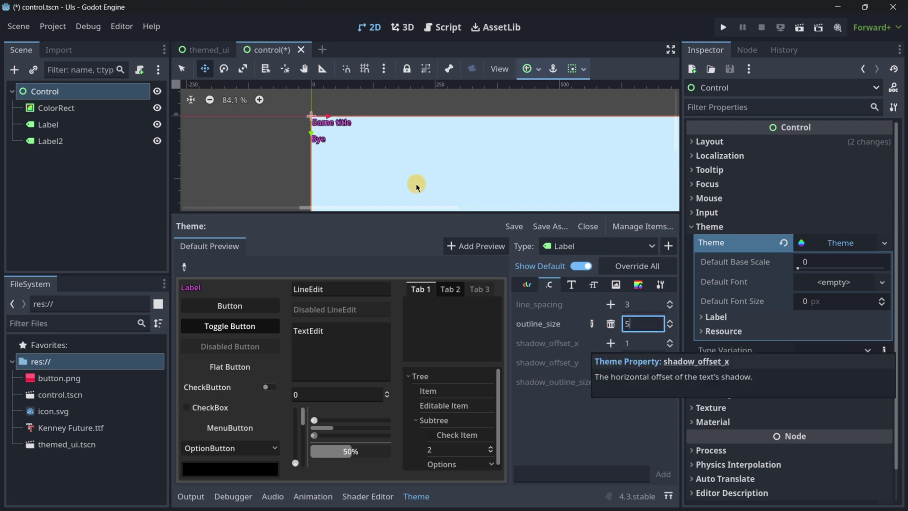
pyautogui.scroll(5, 308, 142)
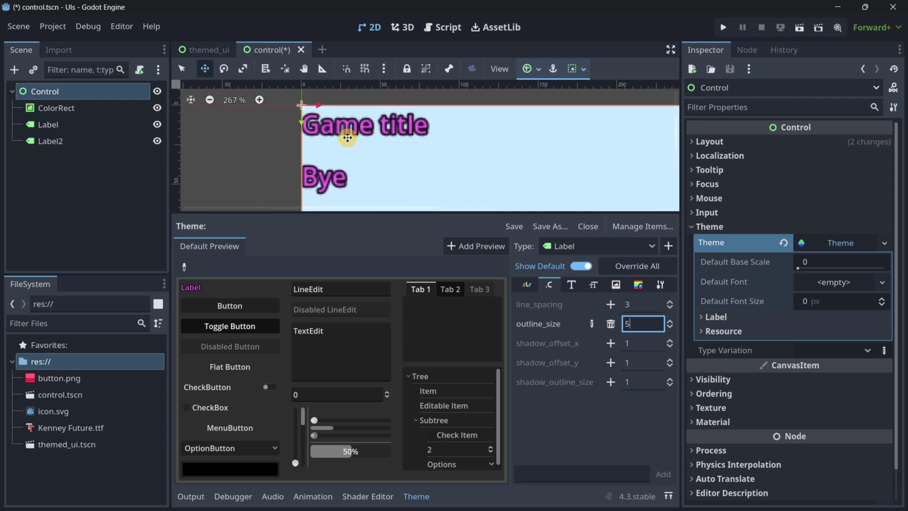
pyautogui.scroll(-2, 373, 146)
# Add shadow_offset_x and shadow_offset_y overrides to the Label type and set both to 3.
pyautogui.click(634, 343)
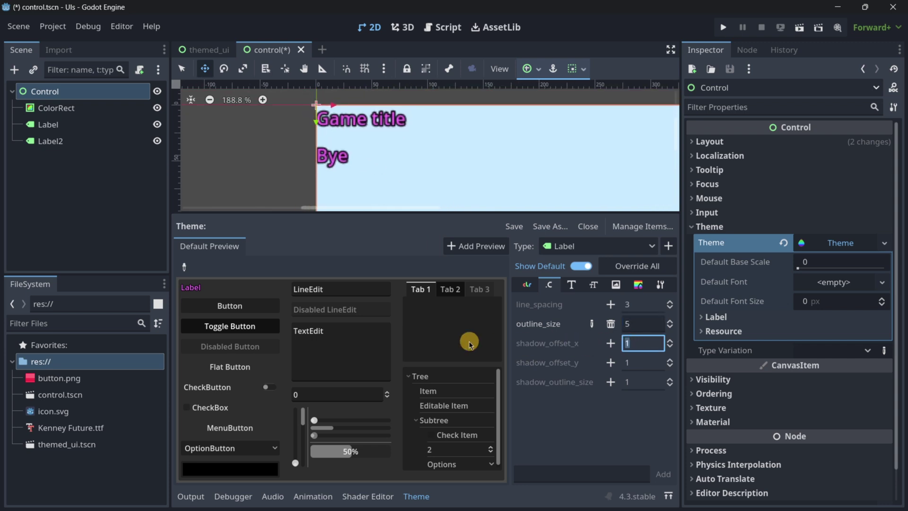
pyautogui.click(611, 343)
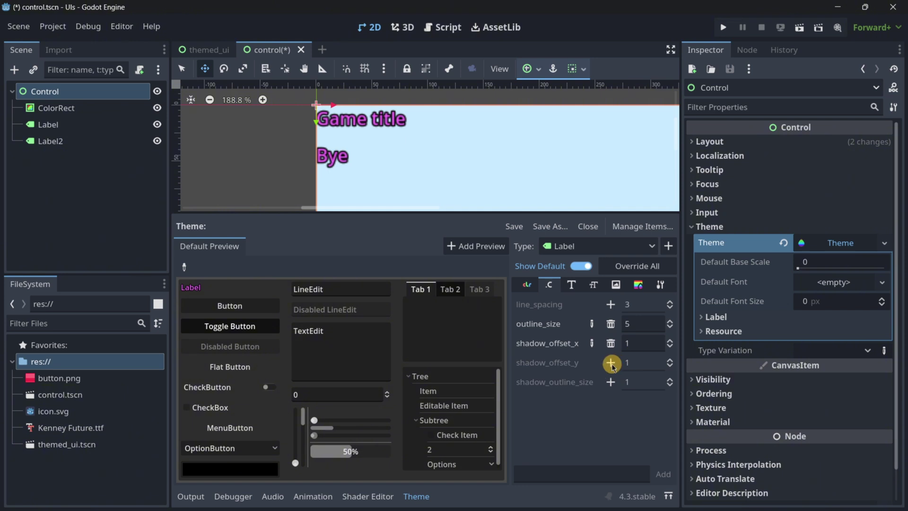
pyautogui.click(611, 363)
pyautogui.click(637, 345)
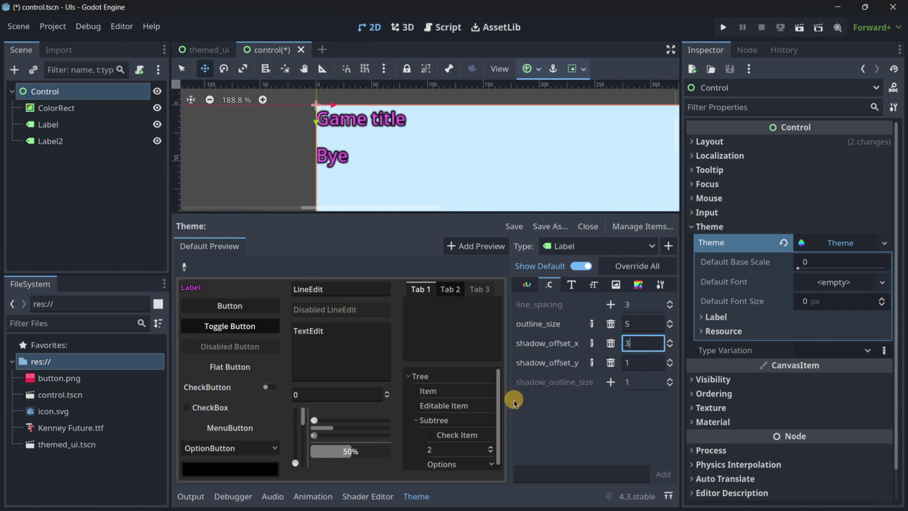
pyautogui.write('3')
pyautogui.press('Return')
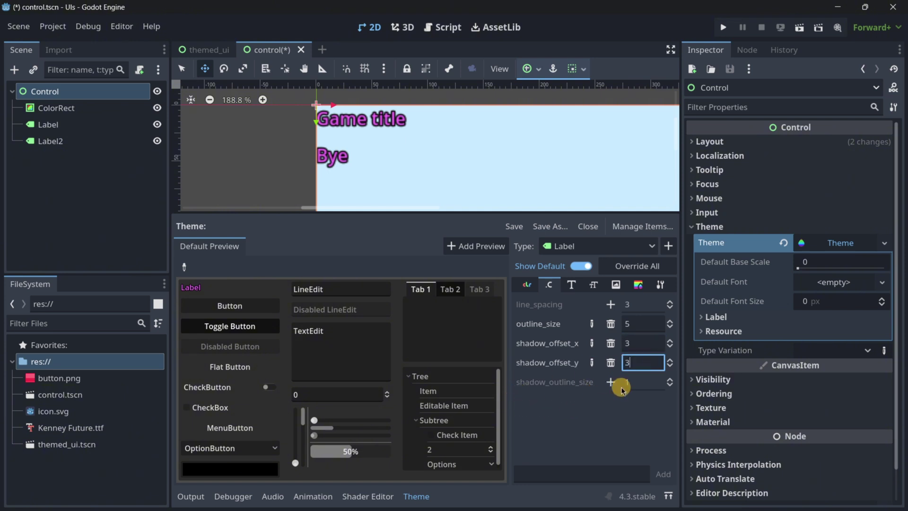
# Inspect the label text up close, and increase the Label type's shadow_offset_x and shadow_offset_y to 10 each.
pyautogui.scroll(10, 385, 126)
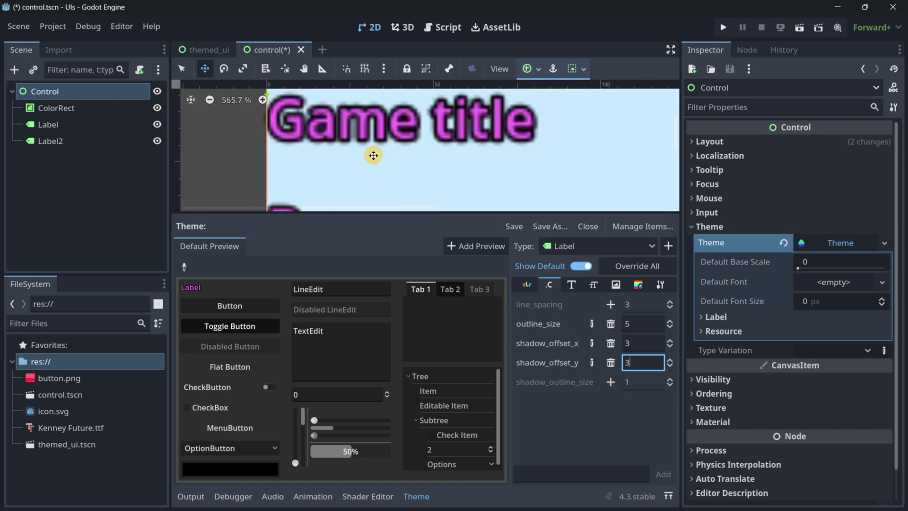
pyautogui.scroll(-4, 406, 156)
pyautogui.click(632, 338)
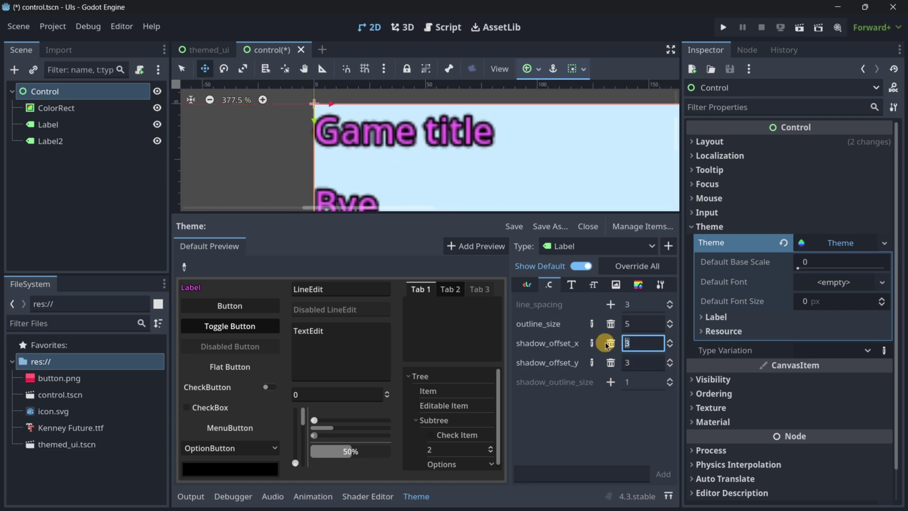
pyautogui.write('10')
pyautogui.moveTo(632, 363); pyautogui.dragTo(594, 362)
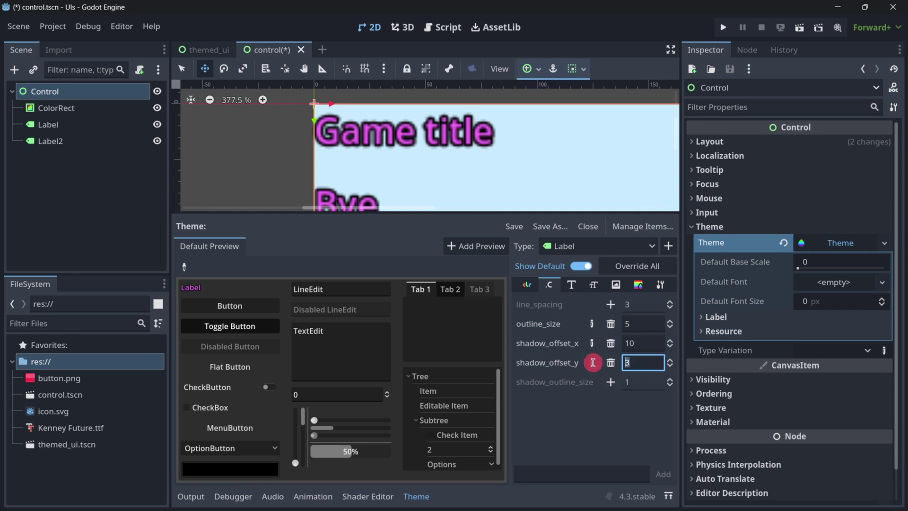
pyautogui.write('10')
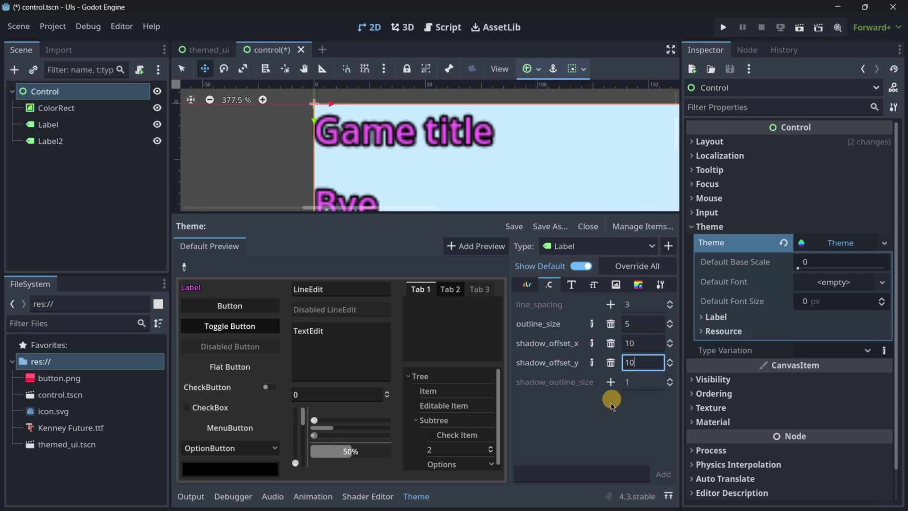
# Add a font_shadow_color override to the Label type and make it semi-transparent black by raising its alpha.
pyautogui.click(527, 285)
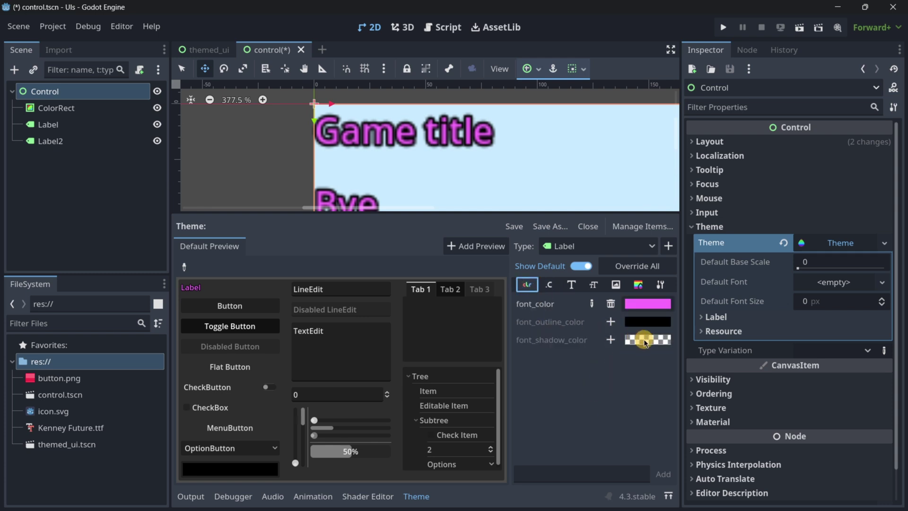
pyautogui.click(610, 340)
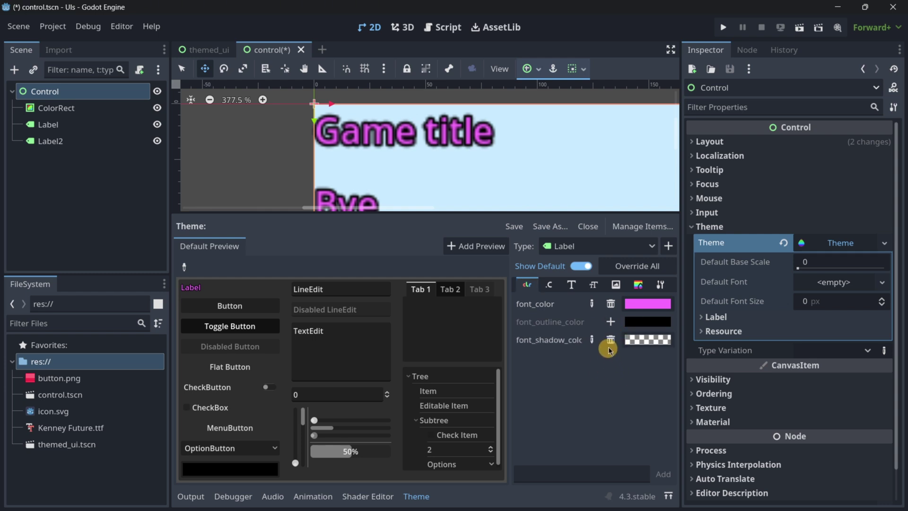
pyautogui.click(645, 348)
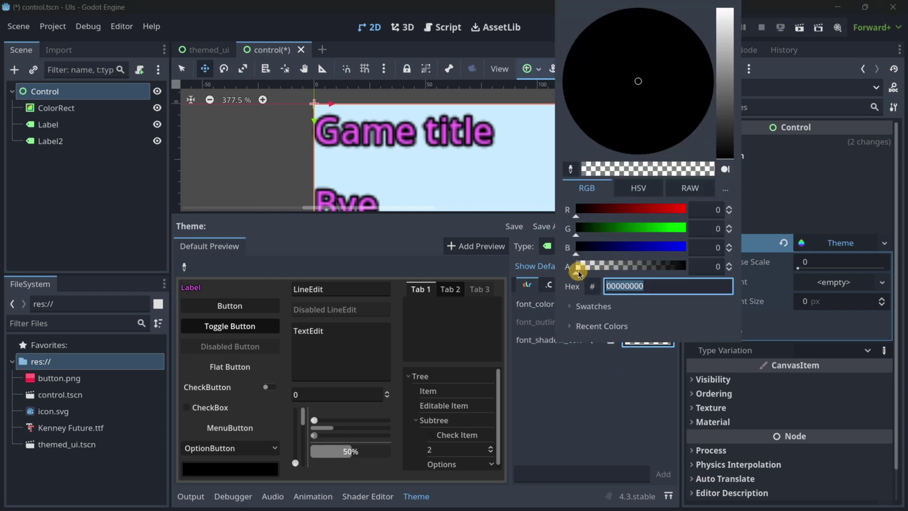
pyautogui.moveTo(580, 270); pyautogui.dragTo(619, 286)
pyautogui.click(572, 388)
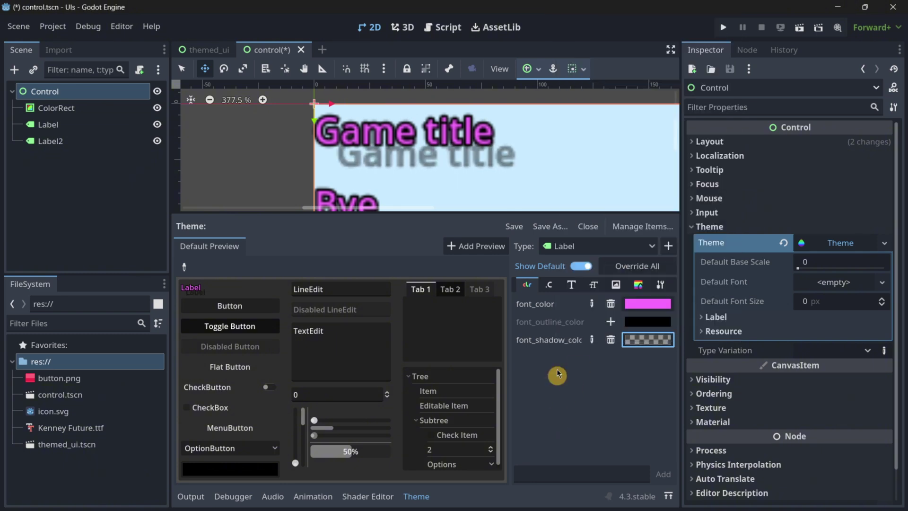
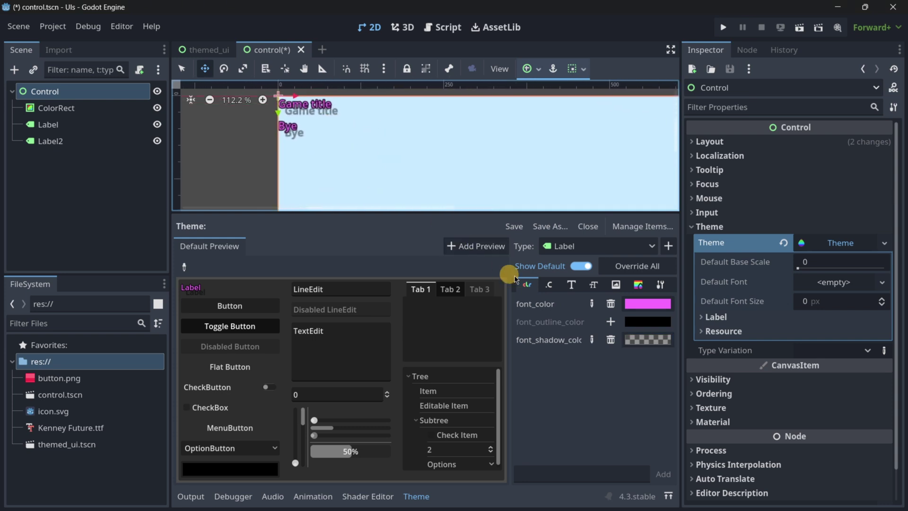
# Look through the Label type's constant and font items and open its font size items.
pyautogui.click(549, 284)
pyautogui.click(572, 285)
pyautogui.click(595, 285)
pyautogui.scroll(-1, 529, 122)
pyautogui.scroll(-6, 528, 122)
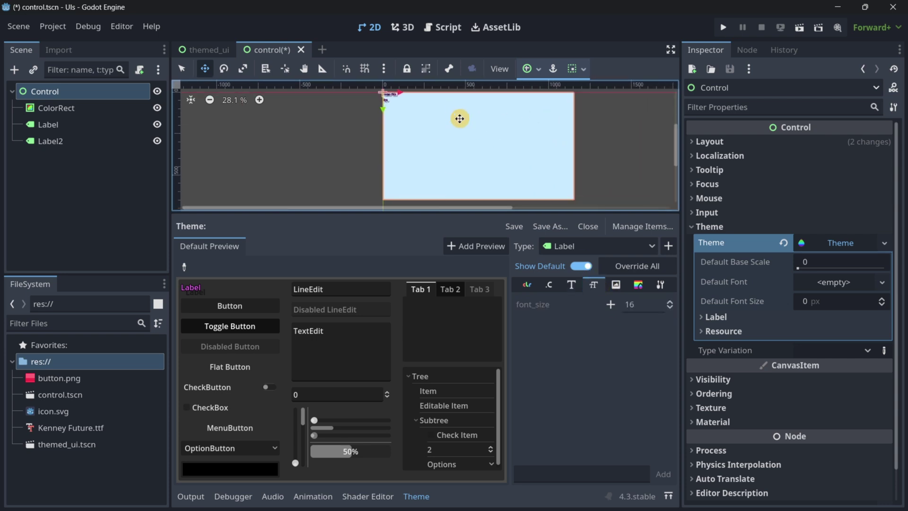
# Add a font_size override to the Label type and set it to 50.
pyautogui.click(608, 302)
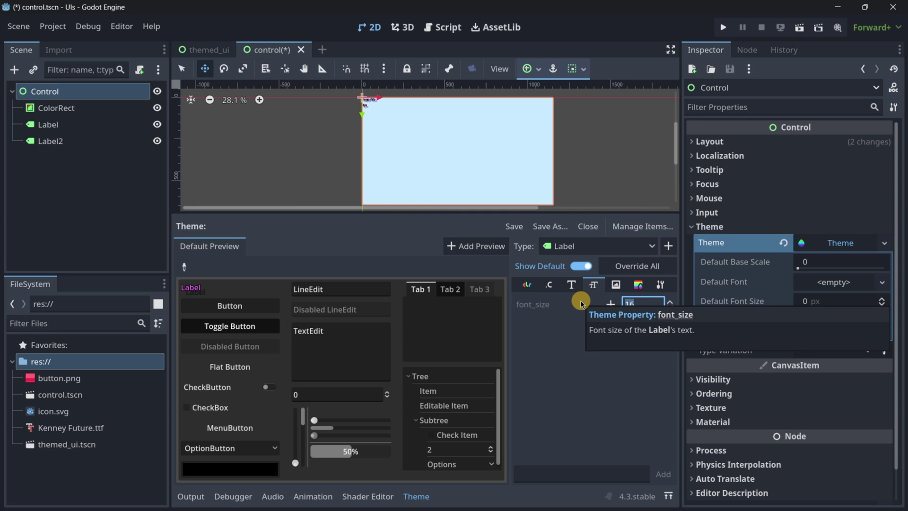
pyautogui.click(610, 305)
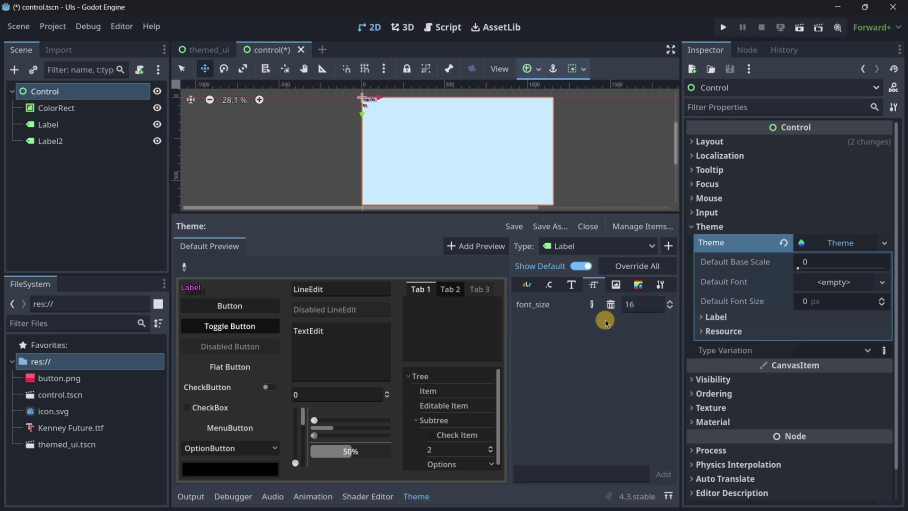
pyautogui.doubleClick(642, 310)
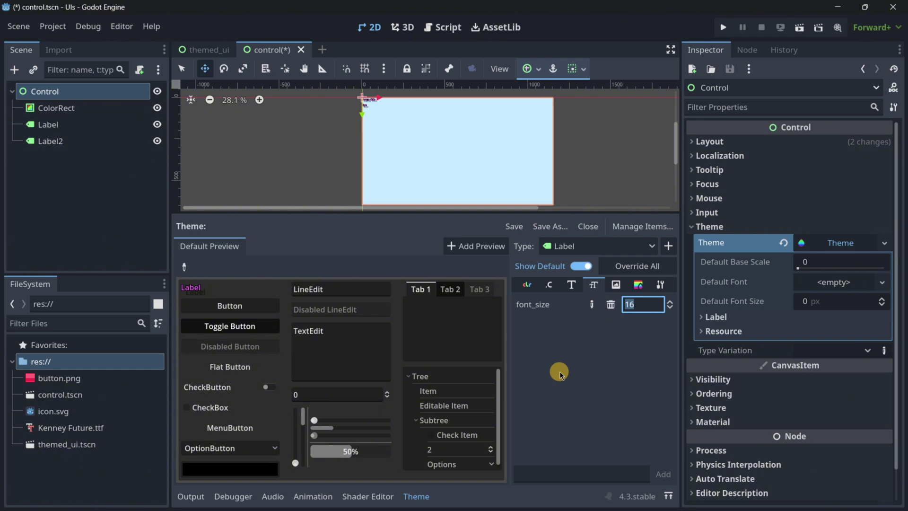
pyautogui.write('50')
pyautogui.scroll(4, 380, 112)
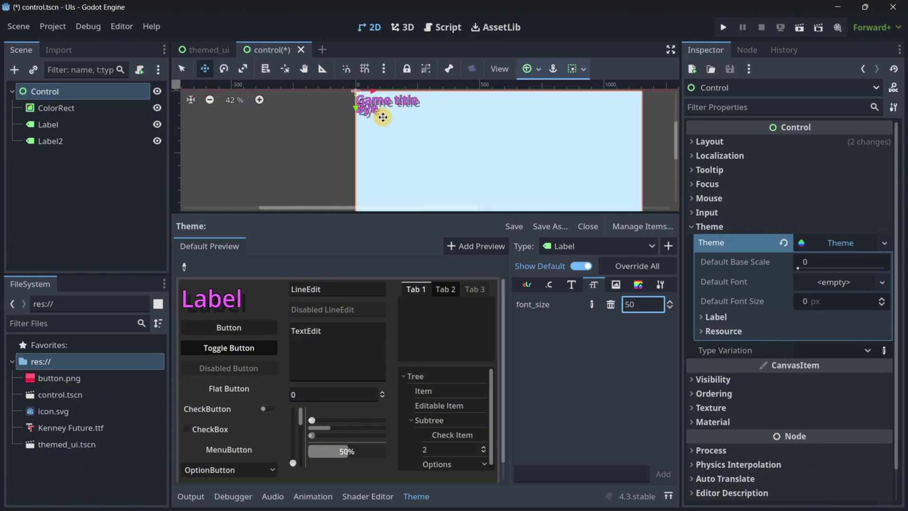
pyautogui.scroll(3, 381, 112)
# Set the Label type's shadow_offset_x and shadow_offset_y constants to 5 each.
pyautogui.click(550, 285)
pyautogui.click(637, 341)
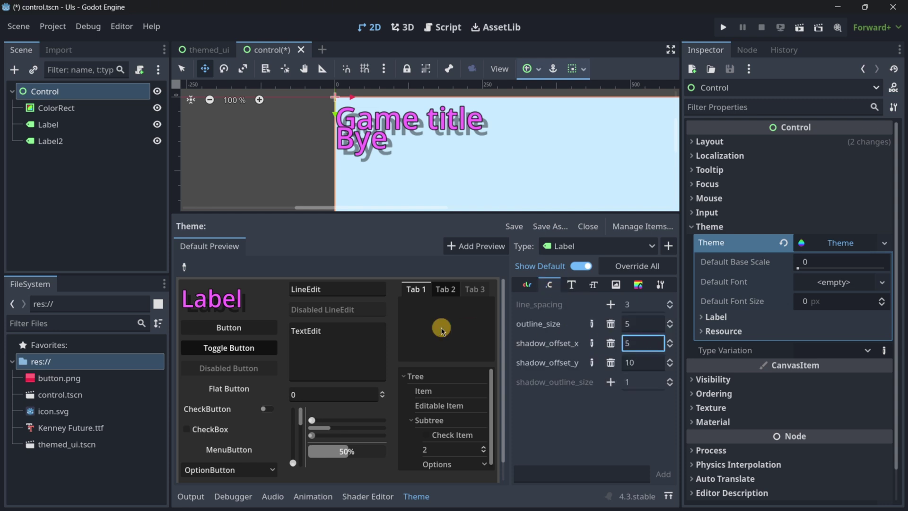
pyautogui.click(643, 361)
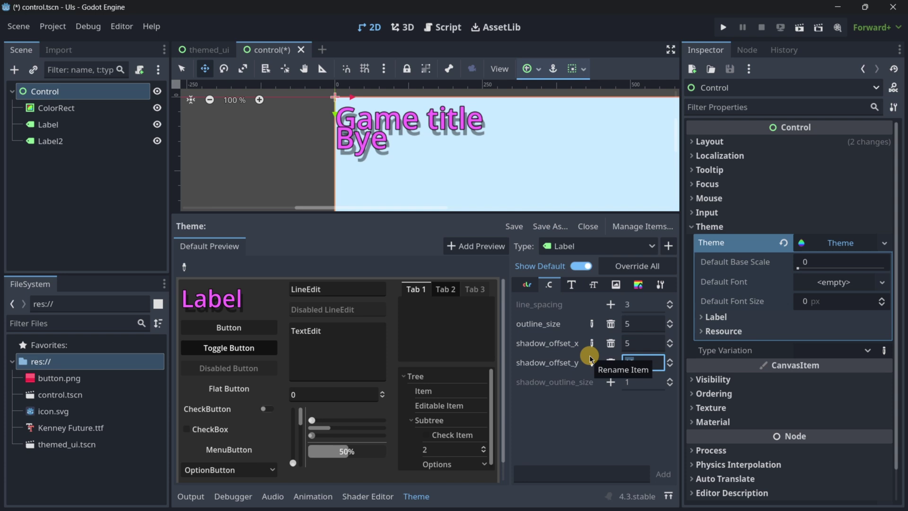
pyautogui.write('5')
pyautogui.press('Return')
pyautogui.scroll(-4, 380, 154)
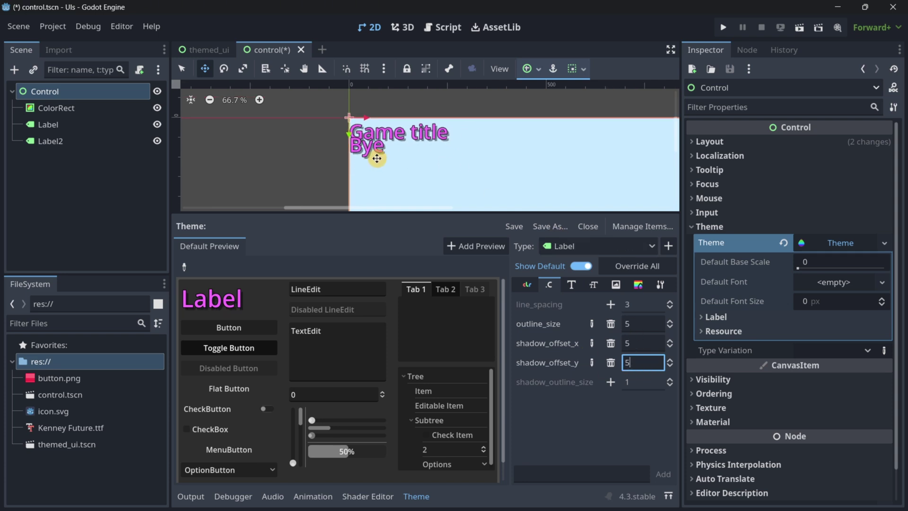
pyautogui.scroll(-2, 325, 141)
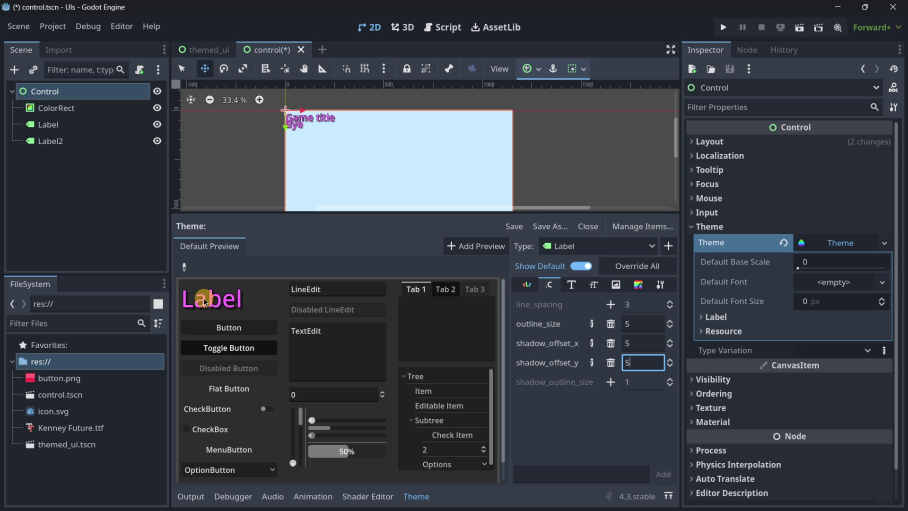
# Add a font override to the Label type and load Kenney Future.ttf into it.
pyautogui.click(572, 283)
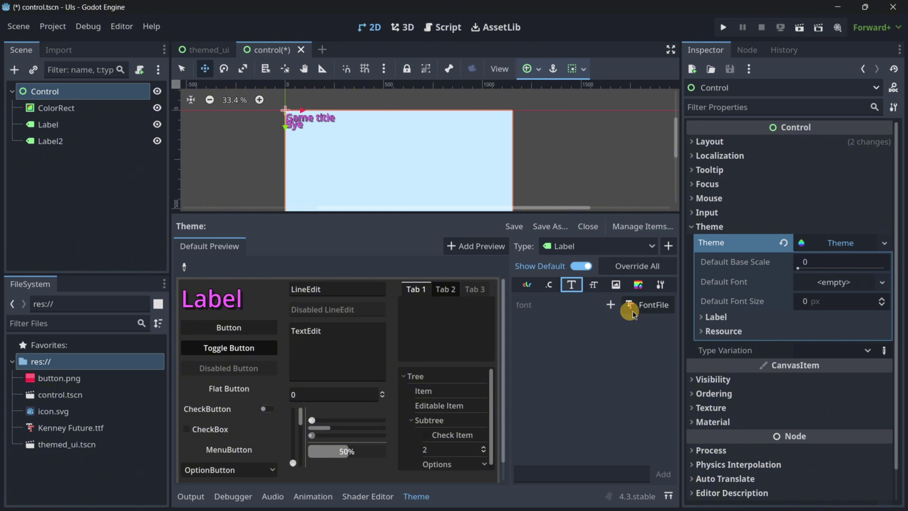
pyautogui.click(611, 306)
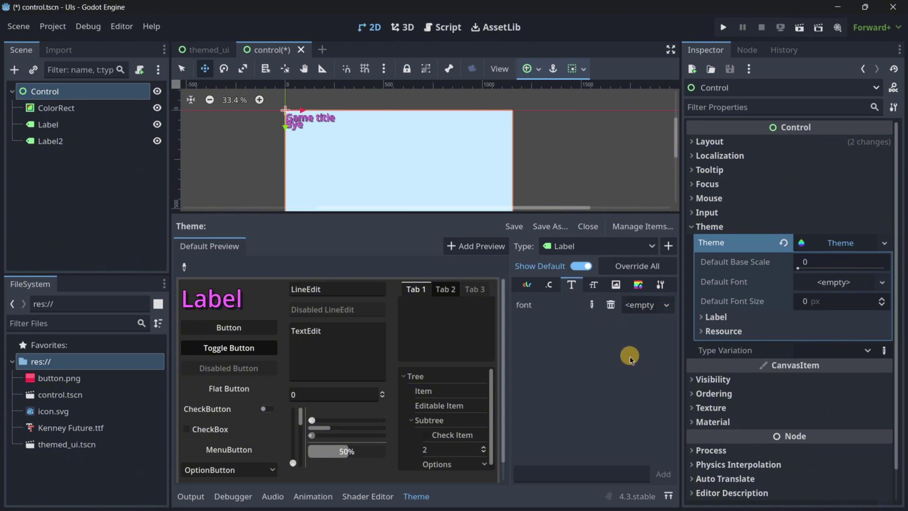
pyautogui.click(638, 307)
pyautogui.click(627, 371)
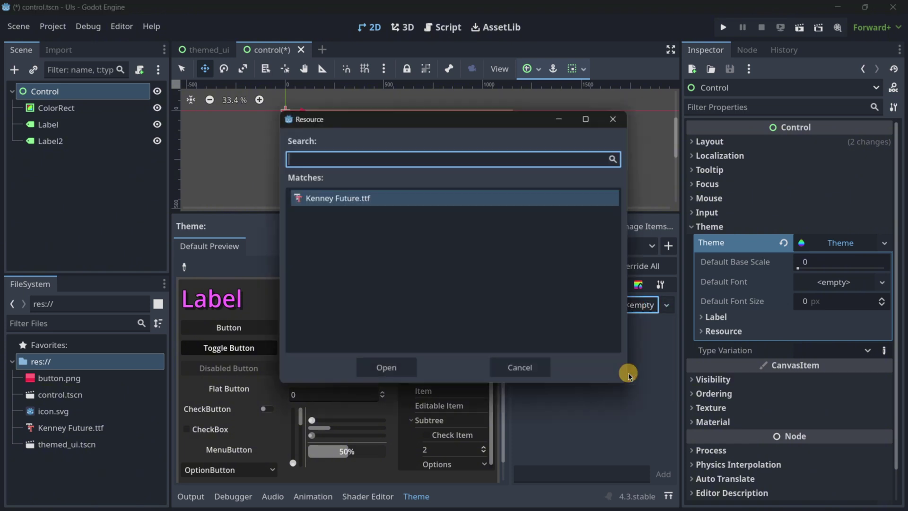
pyautogui.doubleClick(331, 199)
pyautogui.moveTo(284, 149); pyautogui.dragTo(355, 182, button='middle')
pyautogui.scroll(2, 354, 152)
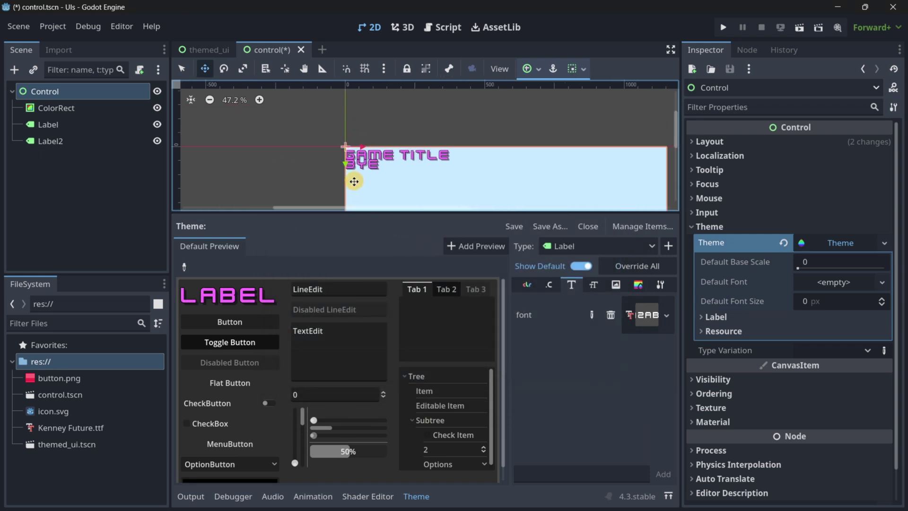
# Add a normal style override to the Label type and assign it a new StyleBoxFlat.
pyautogui.click(594, 286)
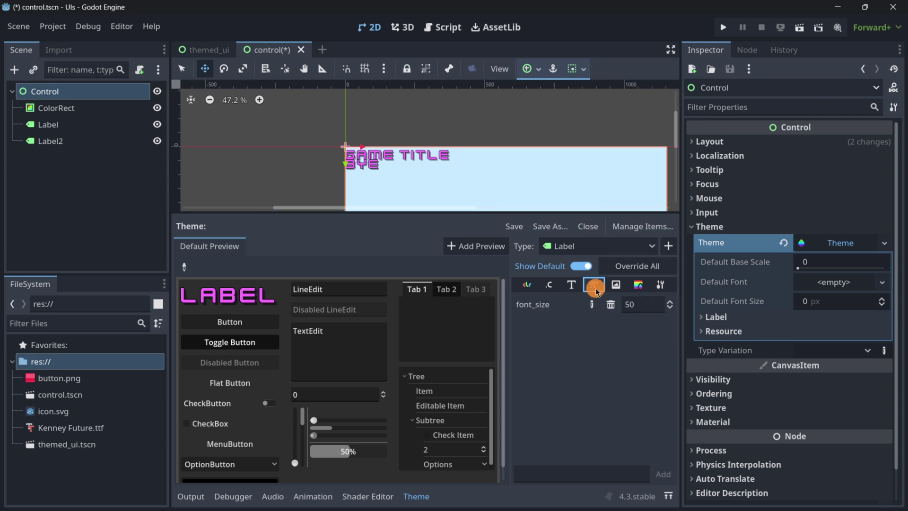
pyautogui.click(617, 285)
pyautogui.click(638, 286)
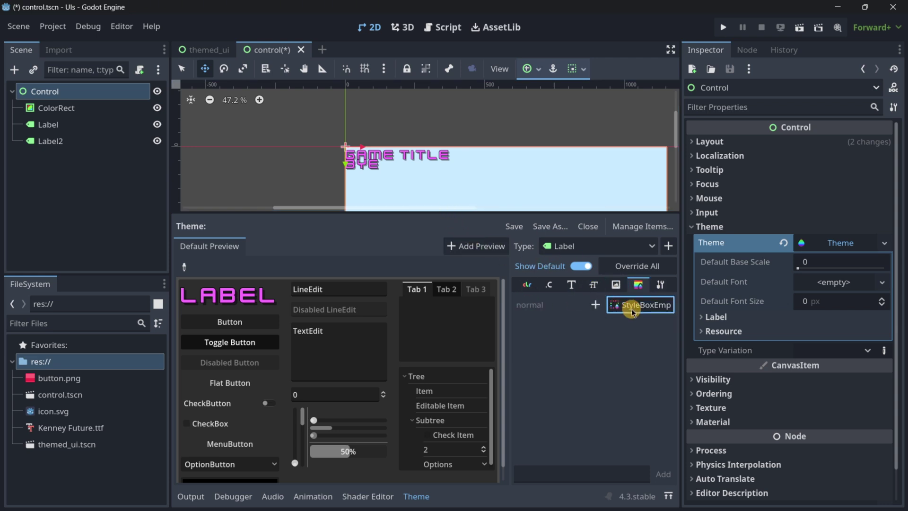
pyautogui.click(597, 306)
pyautogui.click(628, 305)
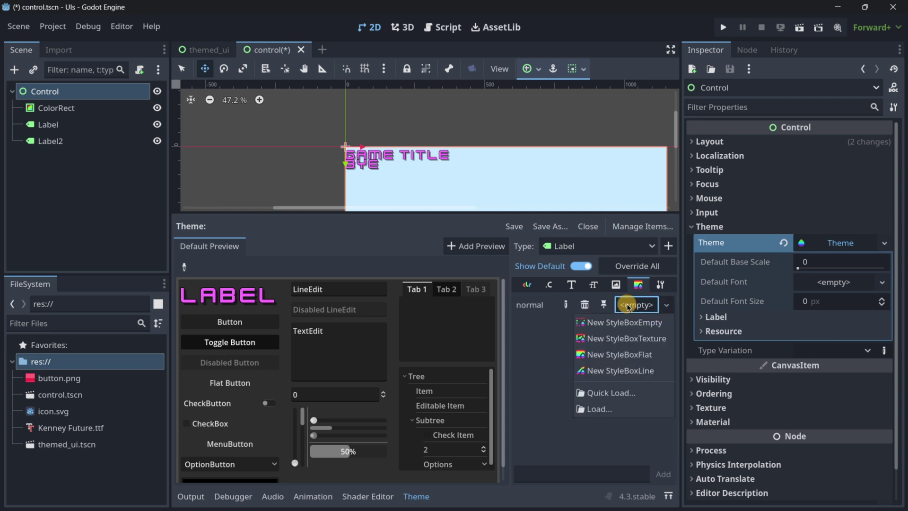
pyautogui.click(611, 355)
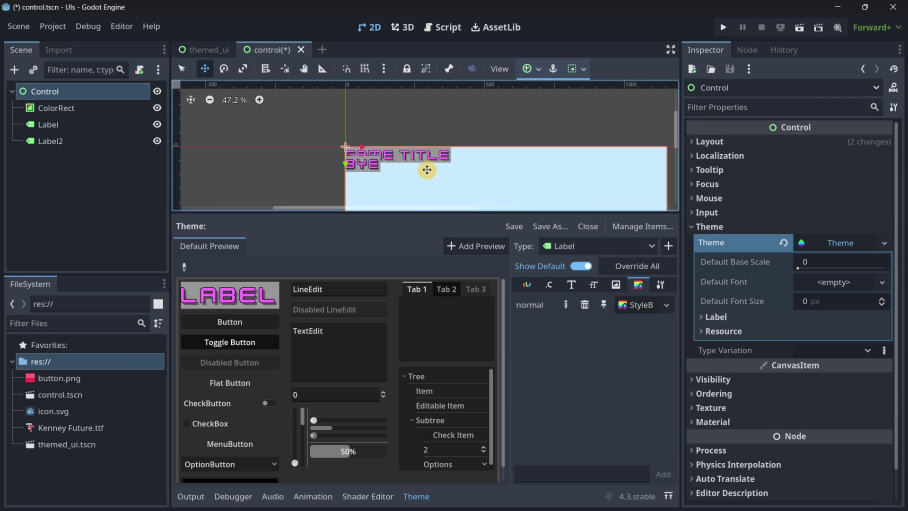
pyautogui.scroll(-1, 419, 169)
# Change the Label style box's background color to pink ff9999 by raising red to 255.
pyautogui.click(648, 305)
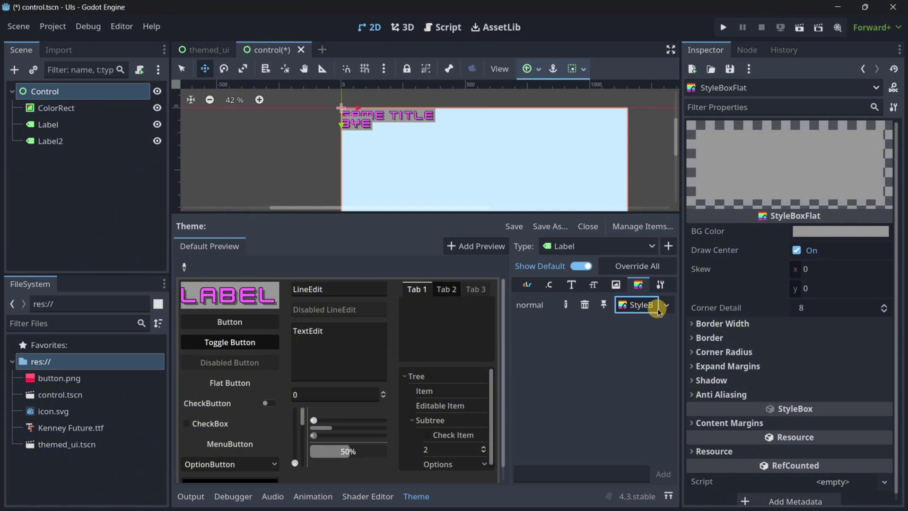
pyautogui.click(637, 306)
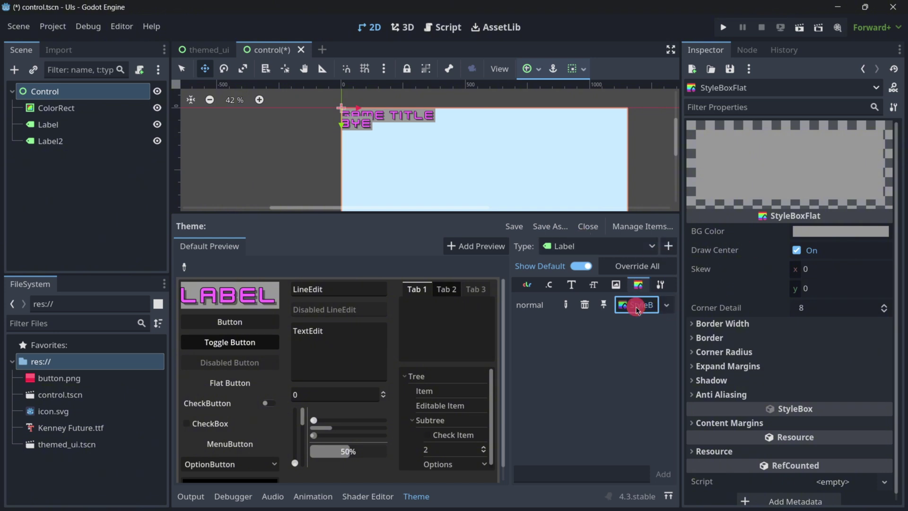
pyautogui.click(819, 233)
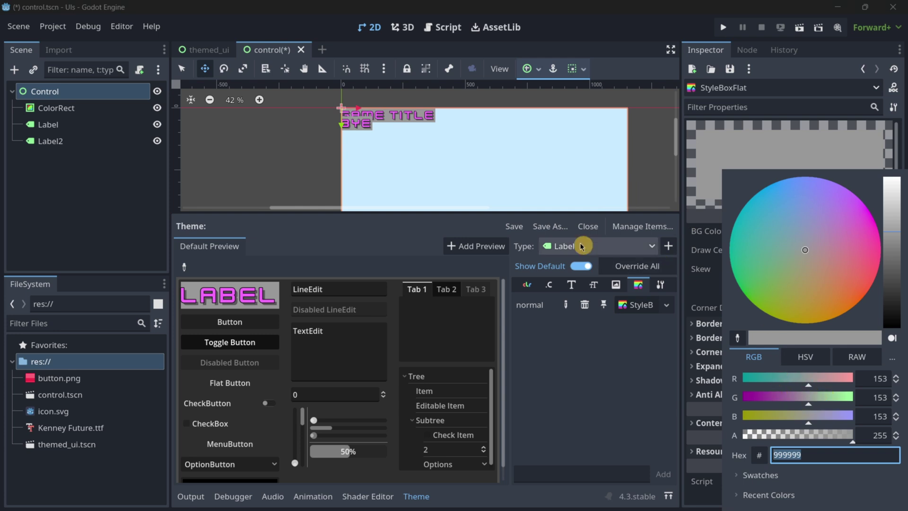
pyautogui.moveTo(809, 379); pyautogui.dragTo(847, 384)
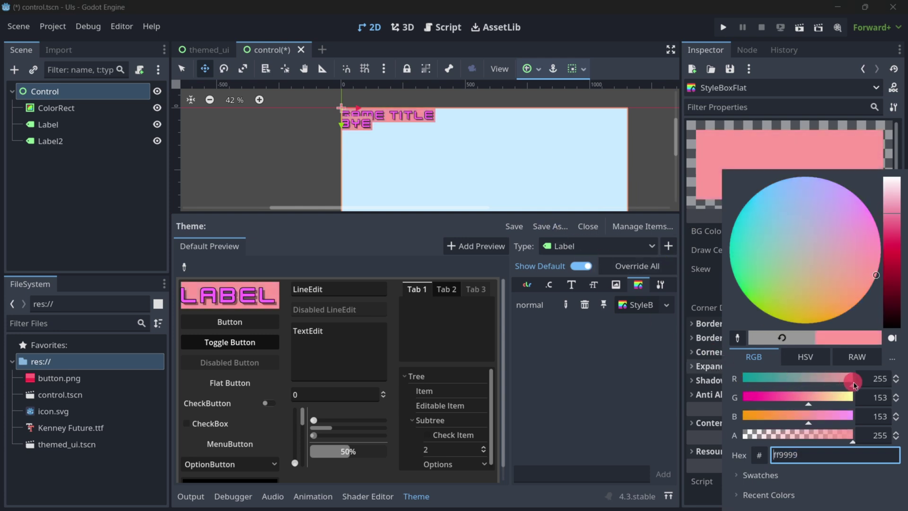
pyautogui.click(25, 237)
pyautogui.moveTo(416, 167); pyautogui.dragTo(484, 159, button='middle')
# Set the Label style box's top-left corner radius to 100 px.
pyautogui.click(695, 352)
pyautogui.click(821, 367)
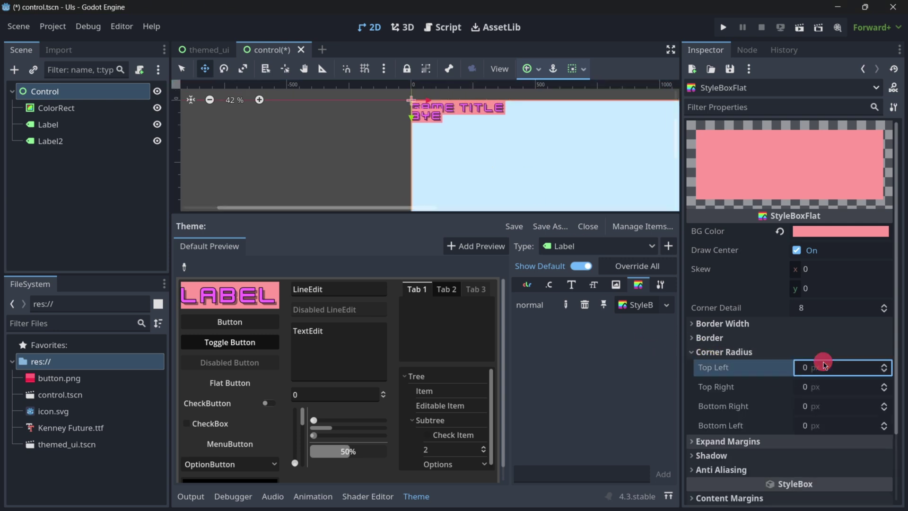
pyautogui.write('100')
pyautogui.press('Return')
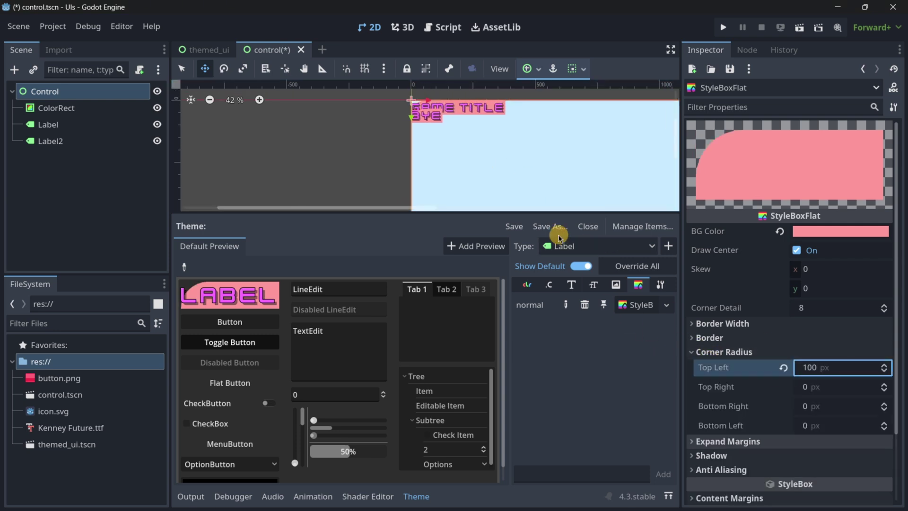
# Set all four corner radii of the Label style box to 10 px.
pyautogui.click(805, 368)
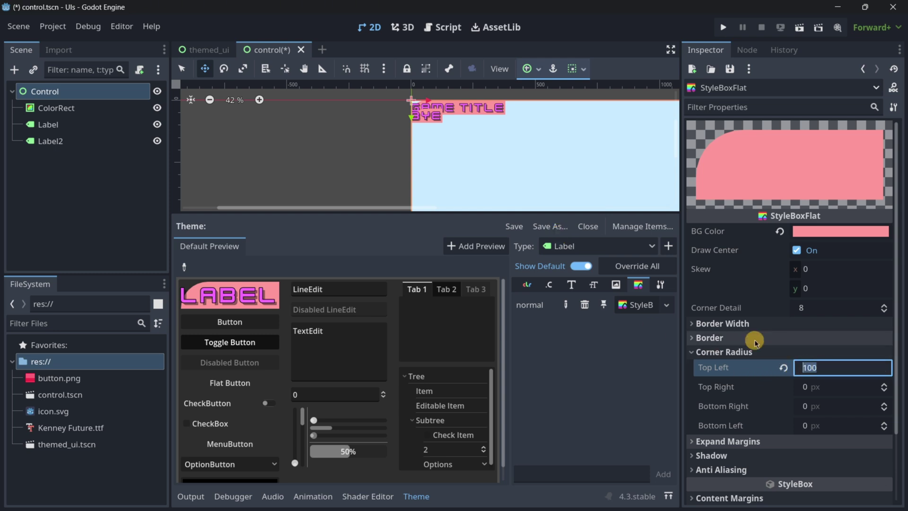
pyautogui.write('10')
pyautogui.press('Tab')
pyautogui.write('10')
pyautogui.press('Tab')
pyautogui.write('1')
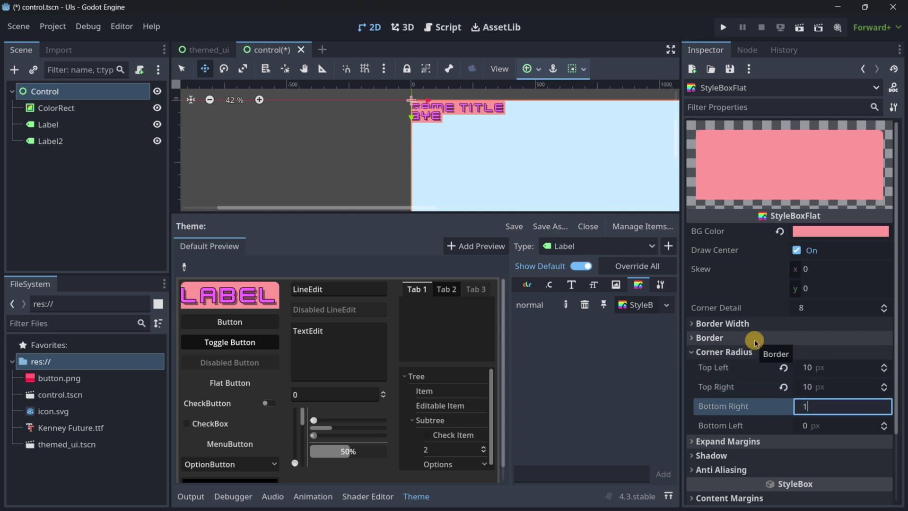
pyautogui.write('0')
pyautogui.press('Tab')
pyautogui.write('10')
pyautogui.press('Return')
pyautogui.scroll(5, 450, 99)
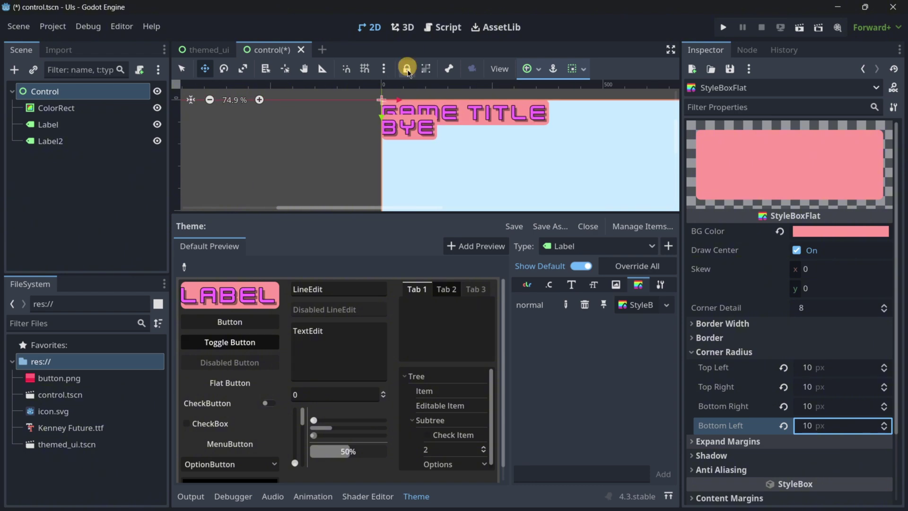
pyautogui.scroll(4, 430, 119)
pyautogui.scroll(-4, 432, 120)
# Anchor the Label2 node, the "Bye" text, to the bottom center of its parent.
pyautogui.click(48, 141)
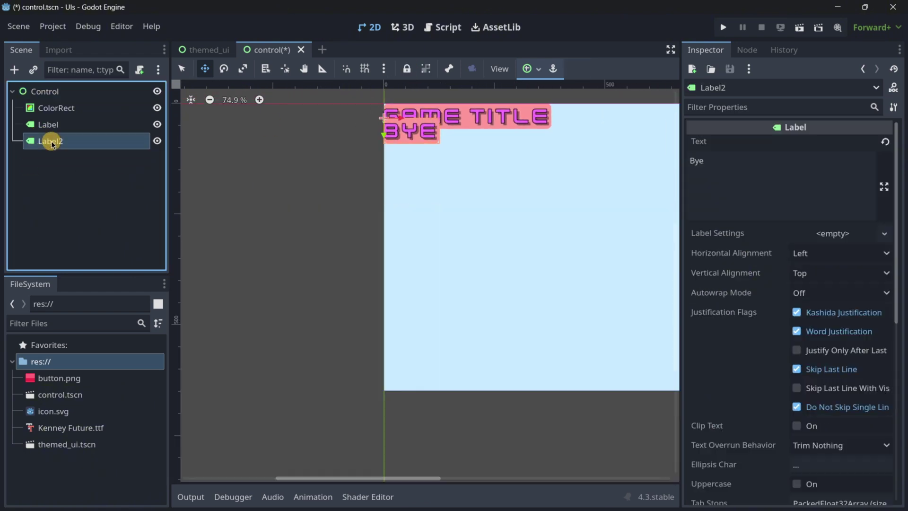
pyautogui.click(528, 69)
pyautogui.click(553, 141)
# Anchor the Label node, the "Game title" text, to the top center of its parent.
pyautogui.click(75, 126)
pyautogui.click(75, 126)
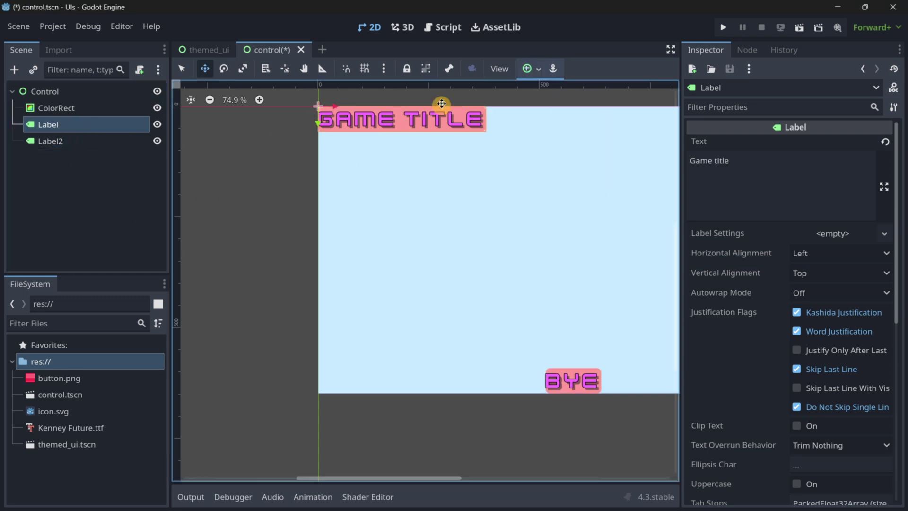
pyautogui.click(528, 69)
pyautogui.click(553, 106)
pyautogui.moveTo(547, 219); pyautogui.dragTo(386, 117, button='middle')
pyautogui.scroll(-2, 425, 256)
pyautogui.moveTo(464, 239); pyautogui.dragTo(422, 243, button='middle')
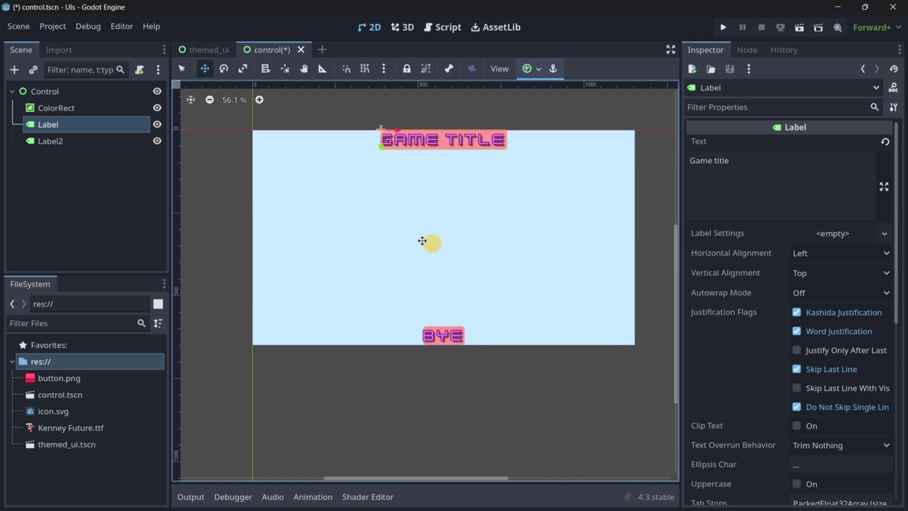
# Look through the Label node's own Theme and Theme Overrides properties and expand its font size overrides.
pyautogui.click(47, 144)
pyautogui.click(46, 129)
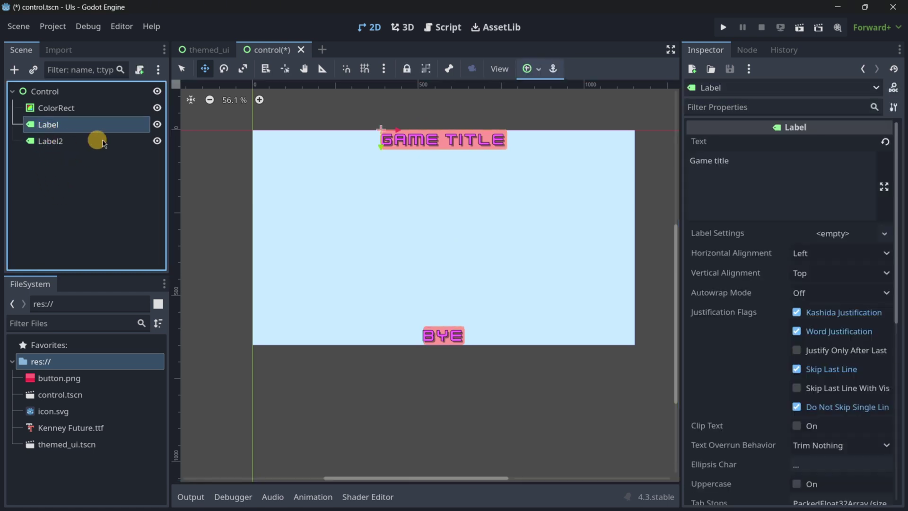
pyautogui.scroll(-5, 764, 279)
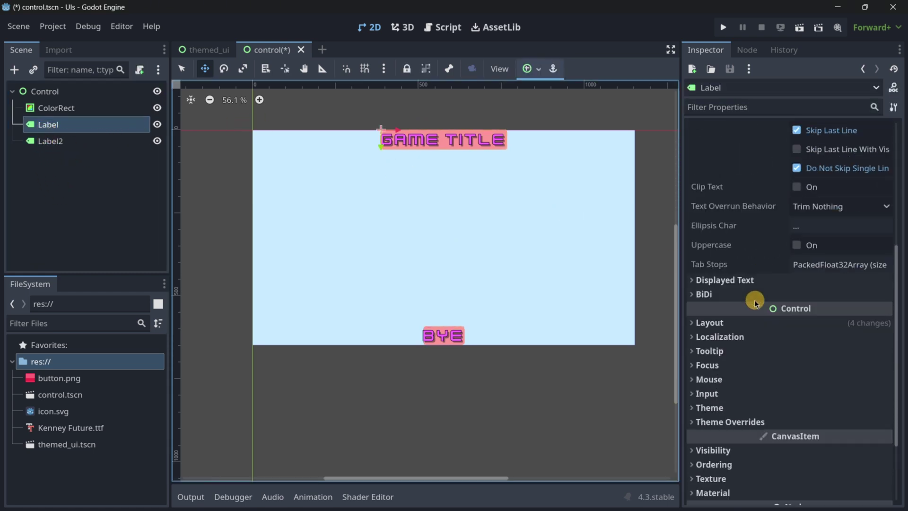
pyautogui.click(743, 408)
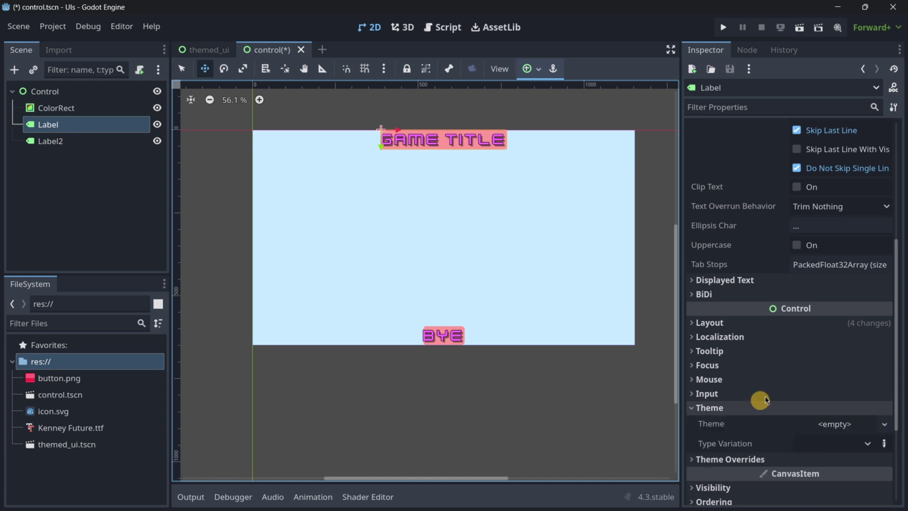
pyautogui.scroll(-3, 765, 400)
pyautogui.click(730, 315)
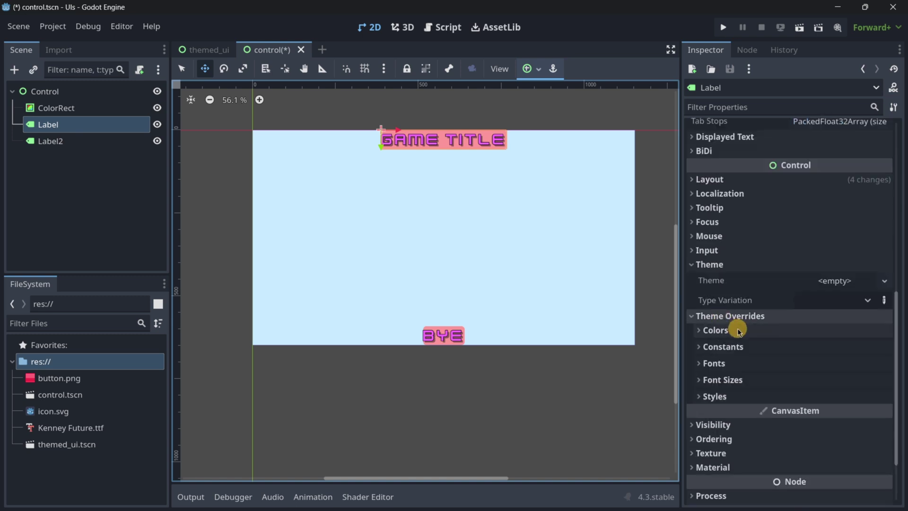
pyautogui.click(724, 380)
# Override the Label node's own font size with 30.
pyautogui.click(829, 396)
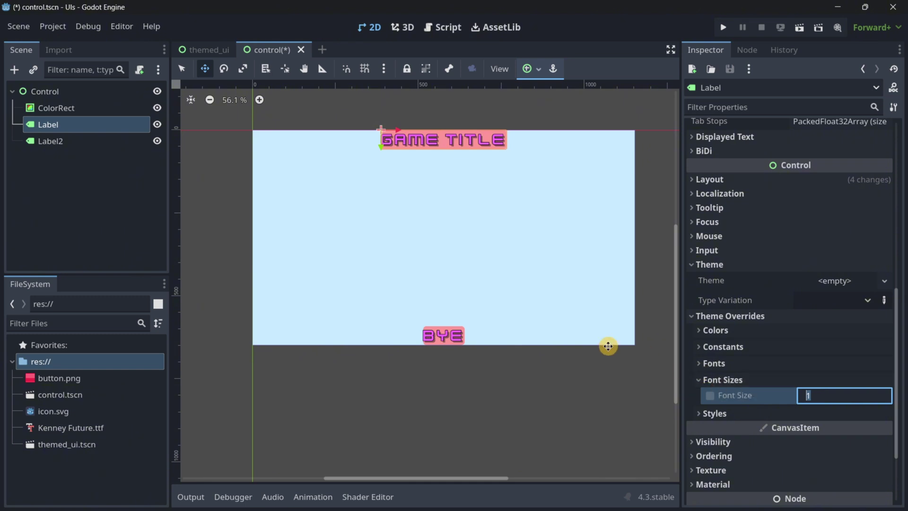
pyautogui.write('30')
pyautogui.press('Return')
# Set the Label node's own font size override to 50.
pyautogui.click(822, 396)
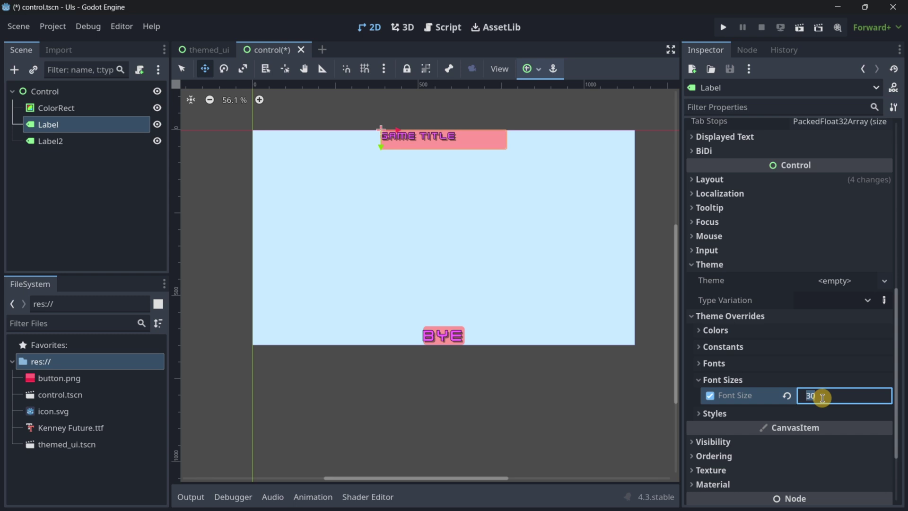
pyautogui.write('50')
pyautogui.press('Return')
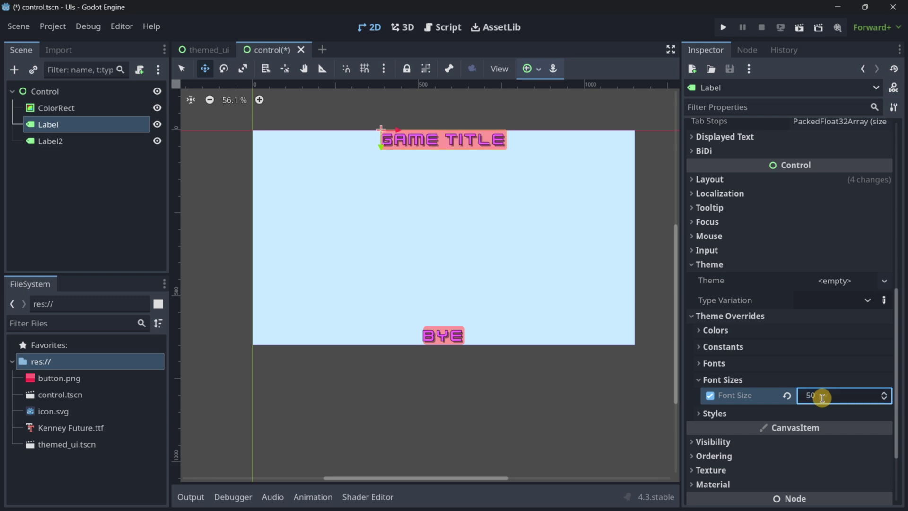
# Set the Label node's own font size override to 100.
pyautogui.write('100')
pyautogui.press('Return')
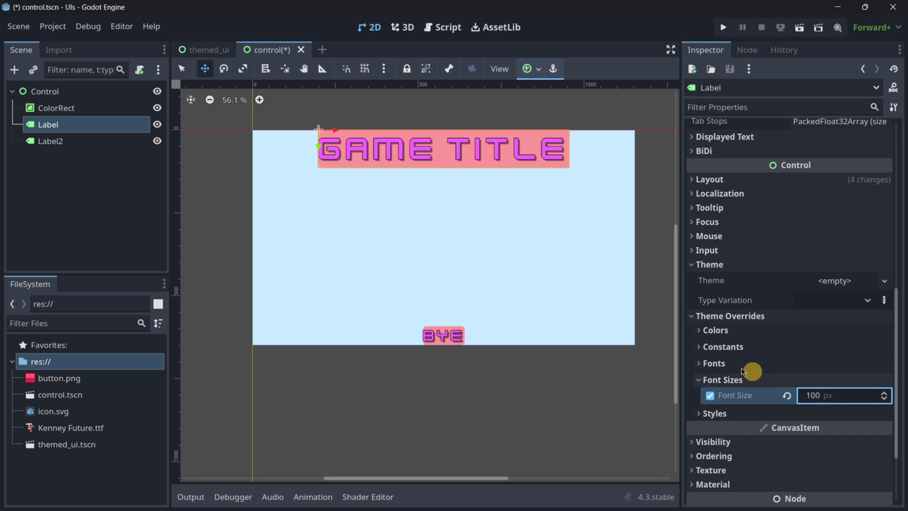
# Override the Label node's own normal style with a new StyleBoxFlat and give it a blue background color.
pyautogui.click(759, 414)
pyautogui.scroll(-2, 759, 415)
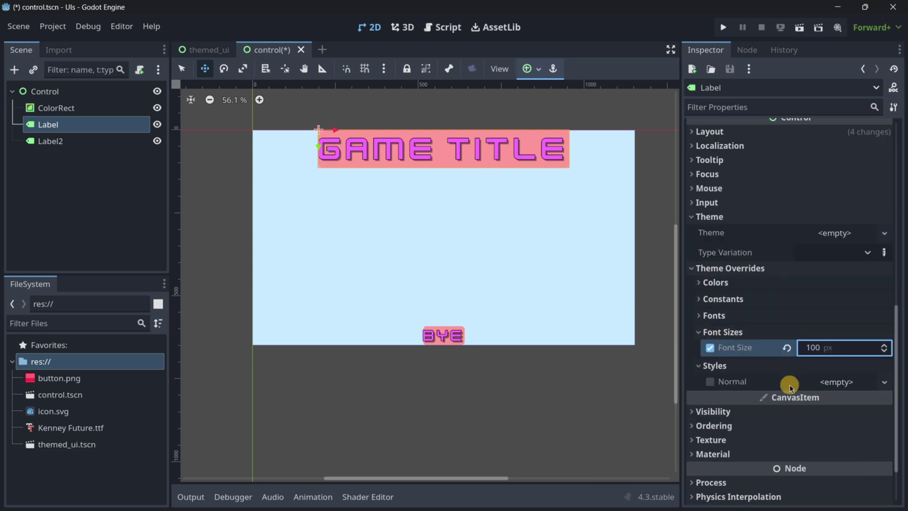
pyautogui.click(833, 382)
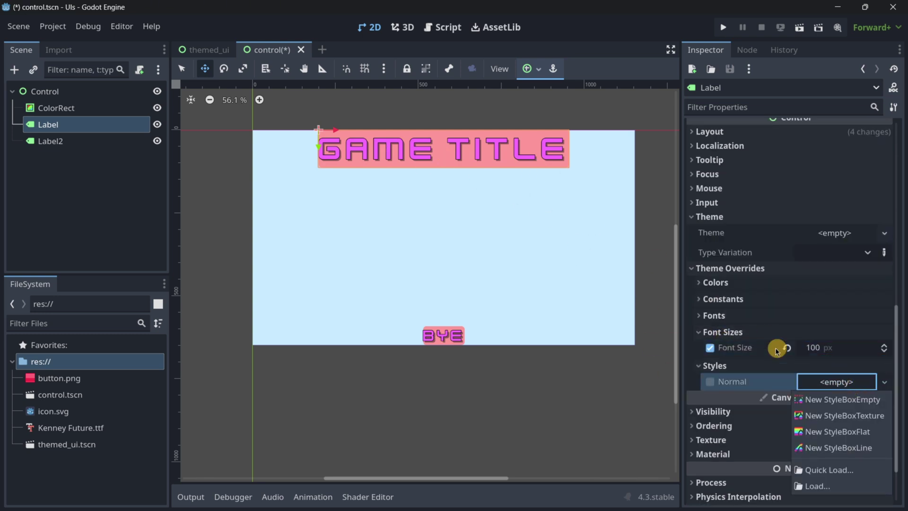
pyautogui.click(810, 428)
pyautogui.click(824, 382)
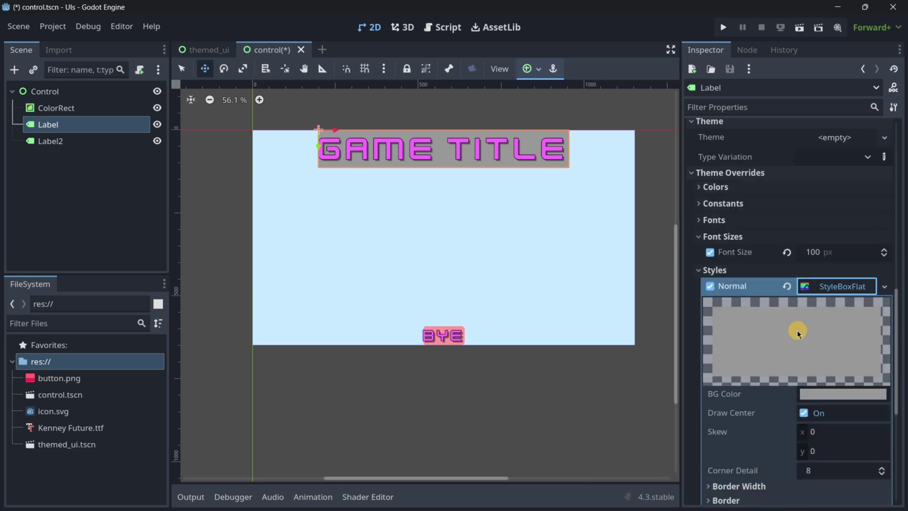
pyautogui.click(842, 393)
pyautogui.moveTo(842, 102); pyautogui.dragTo(807, 36)
pyautogui.click(119, 211)
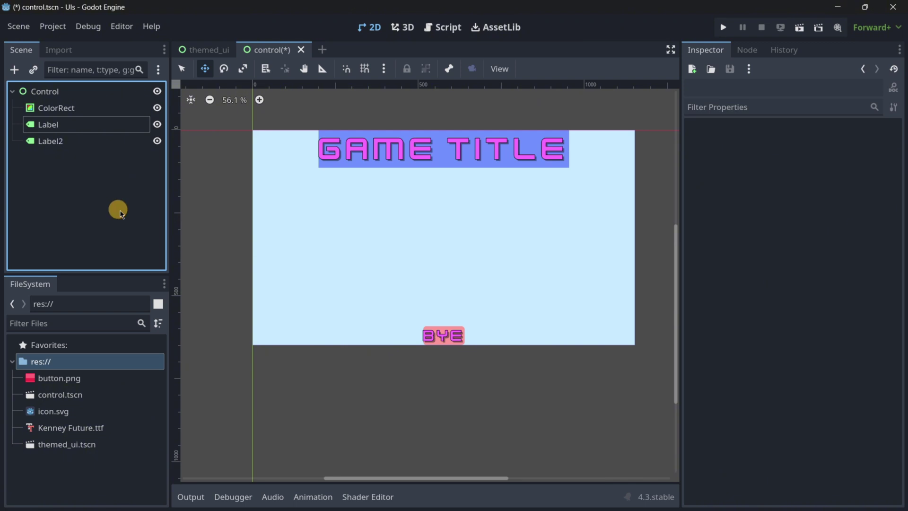
# Add the Button item type to the theme of the root Control node.
pyautogui.click(43, 139)
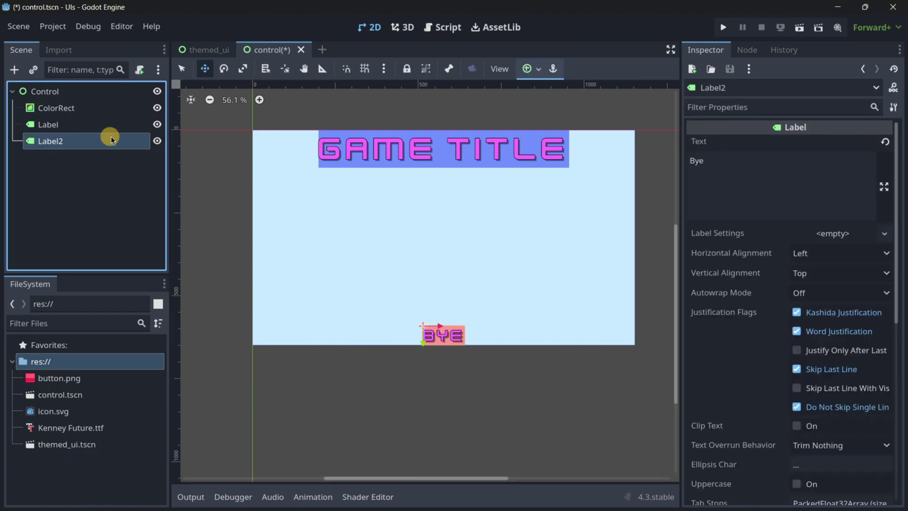
pyautogui.click(57, 122)
pyautogui.click(56, 90)
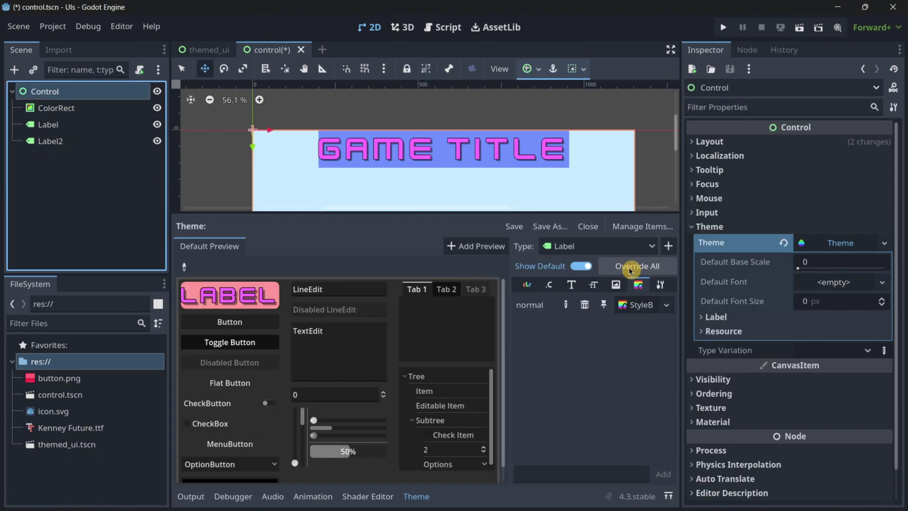
pyautogui.click(668, 246)
pyautogui.scroll(-5, 399, 257)
pyautogui.scroll(1, 413, 310)
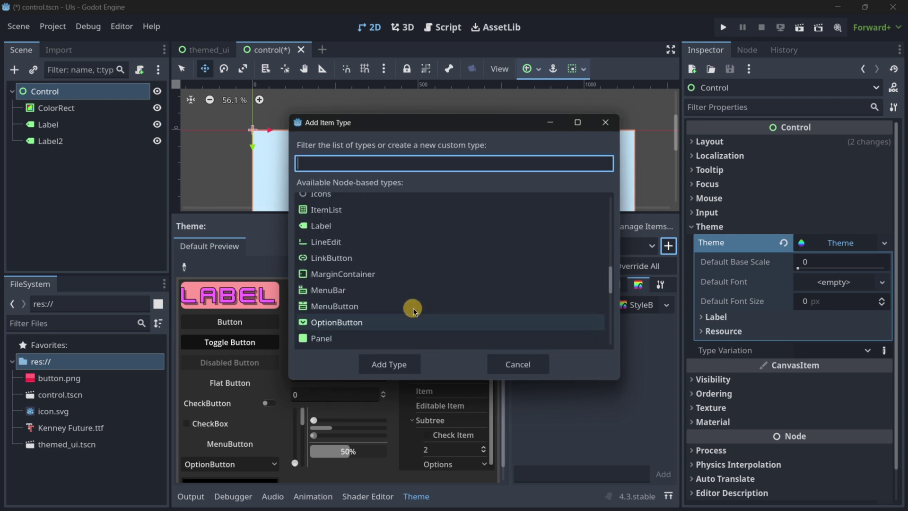
pyautogui.scroll(5, 412, 309)
pyautogui.scroll(-9, 426, 241)
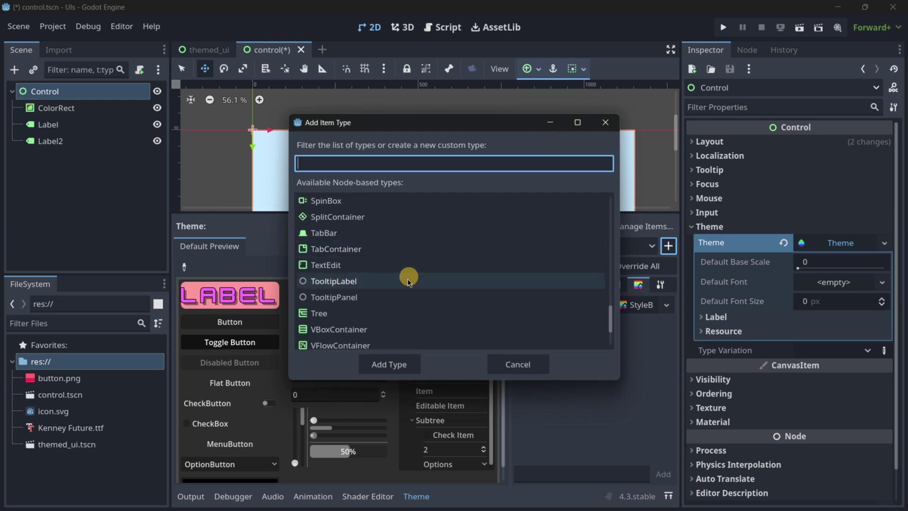
pyautogui.write('butt')
pyautogui.click(308, 204)
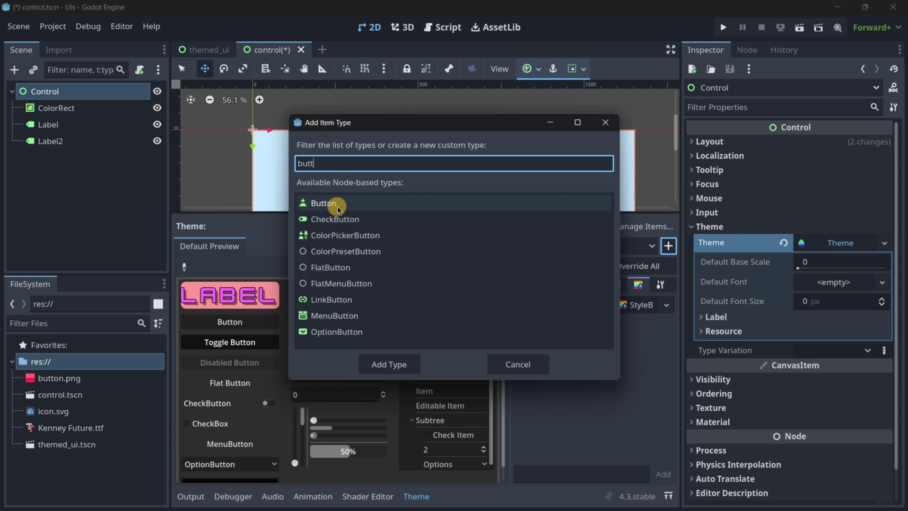
pyautogui.click(388, 364)
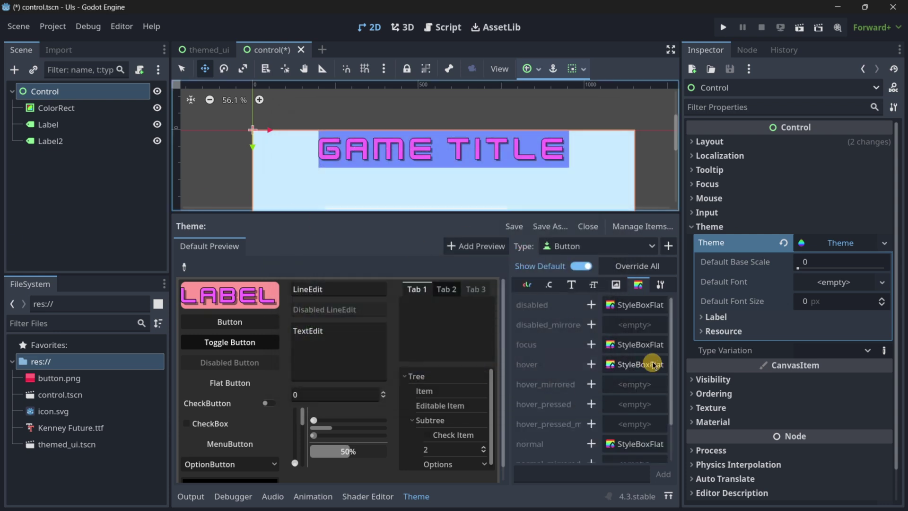
# Try a default base scale of 2 on the Control node's theme and reset it to its default.
pyautogui.click(55, 87)
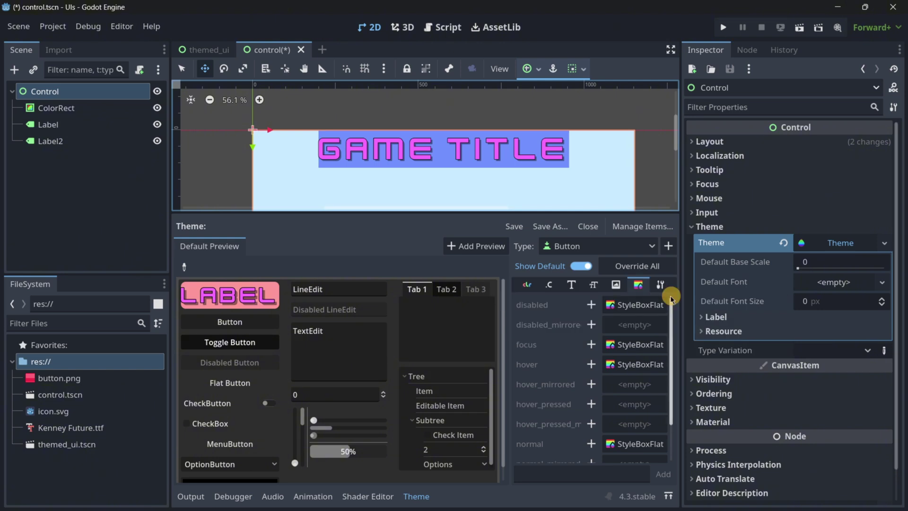
pyautogui.scroll(-2, 778, 271)
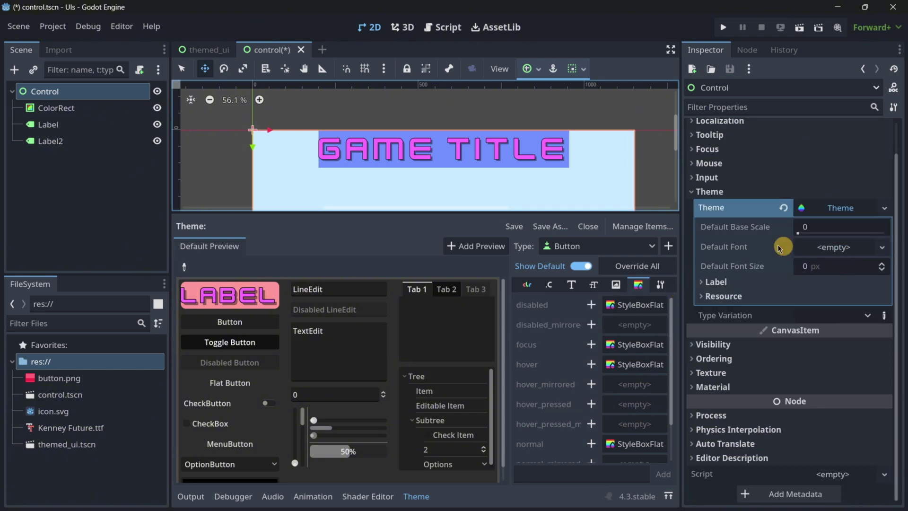
pyautogui.scroll(-3, 498, 156)
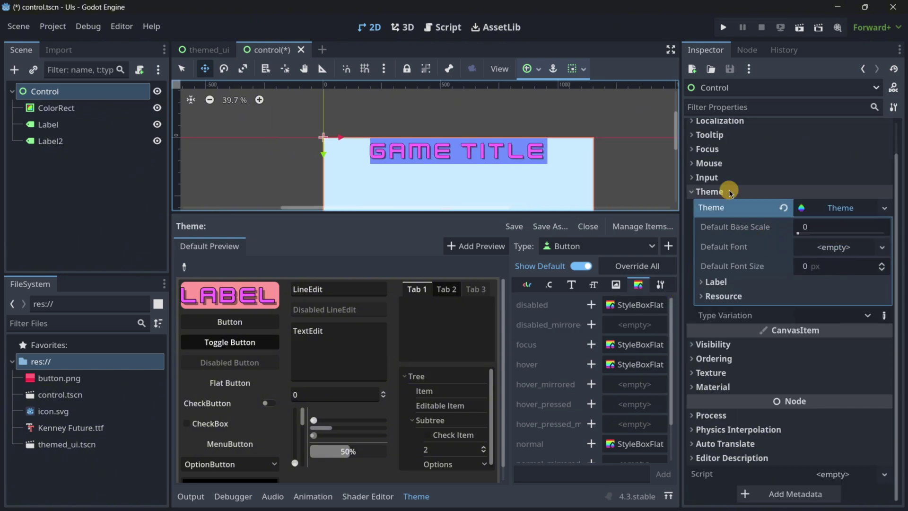
pyautogui.click(807, 226)
pyautogui.write('2')
pyautogui.press('Return')
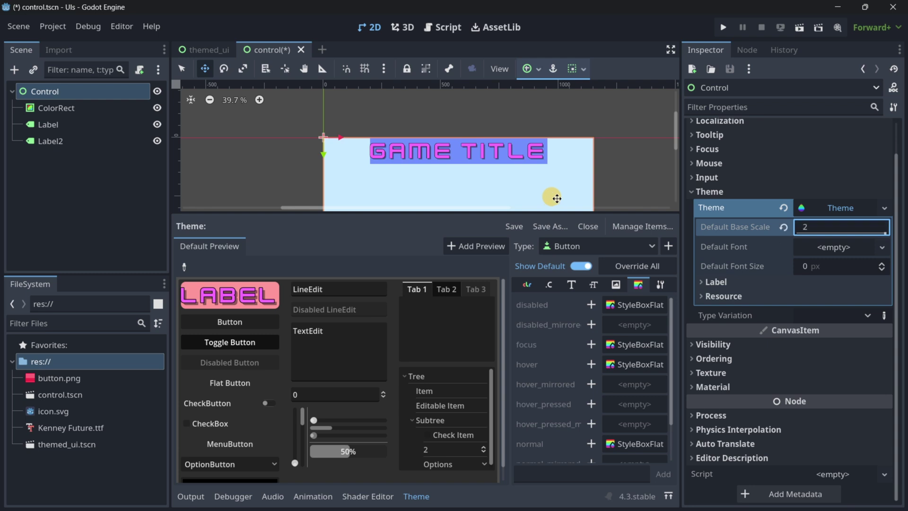
pyautogui.scroll(-5, 412, 151)
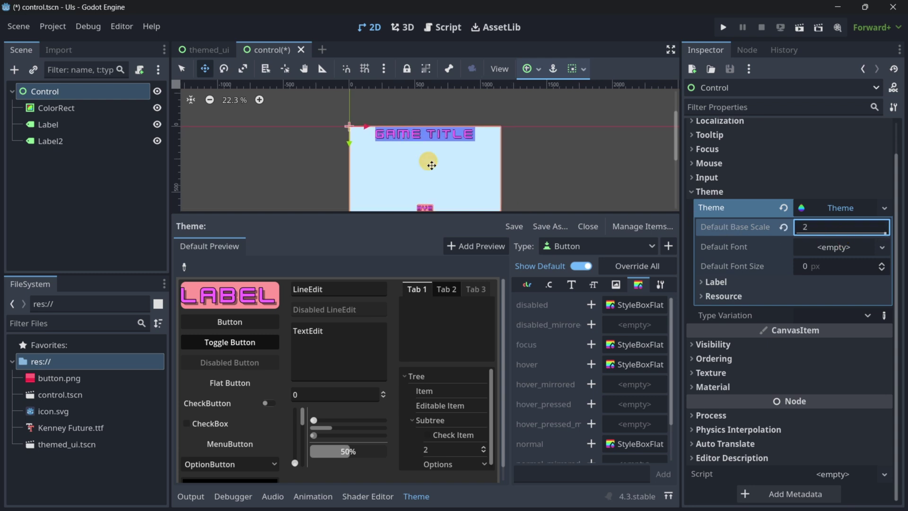
pyautogui.click(784, 227)
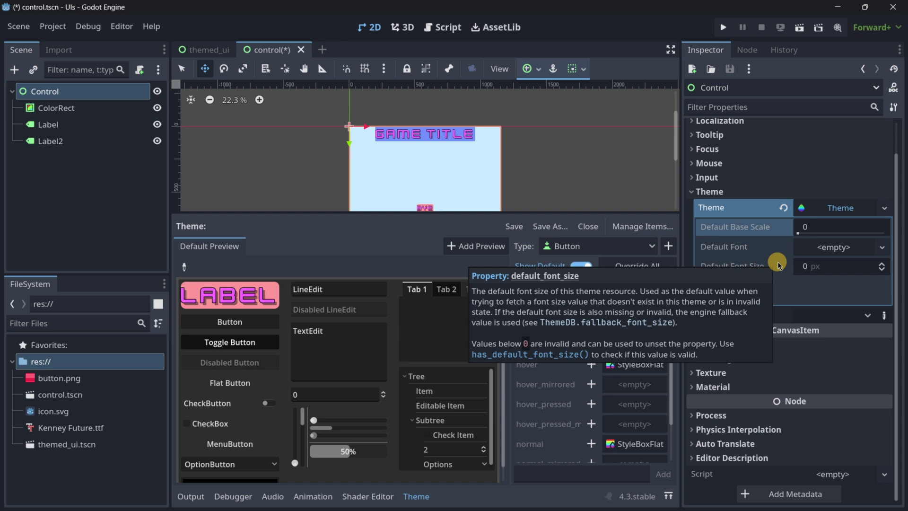
pyautogui.click(821, 251)
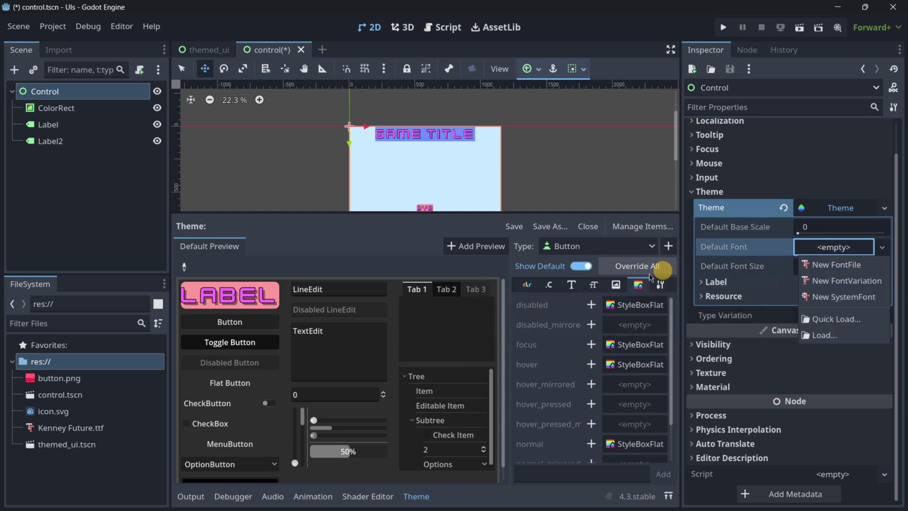
pyautogui.click(587, 247)
pyautogui.hscroll(-2, 482, 169)
pyautogui.scroll(-1, 481, 169)
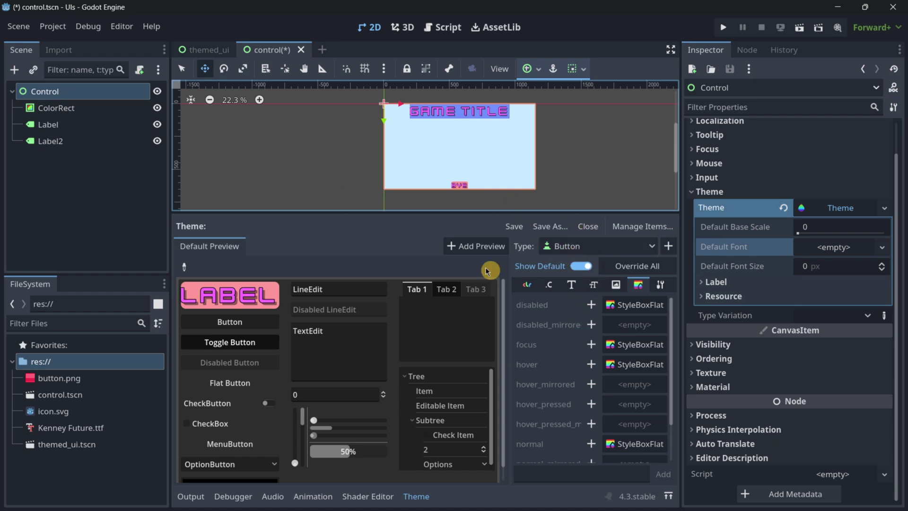
# Add a Button node as a child of the root Control node.
pyautogui.click(14, 70)
pyautogui.write('butt')
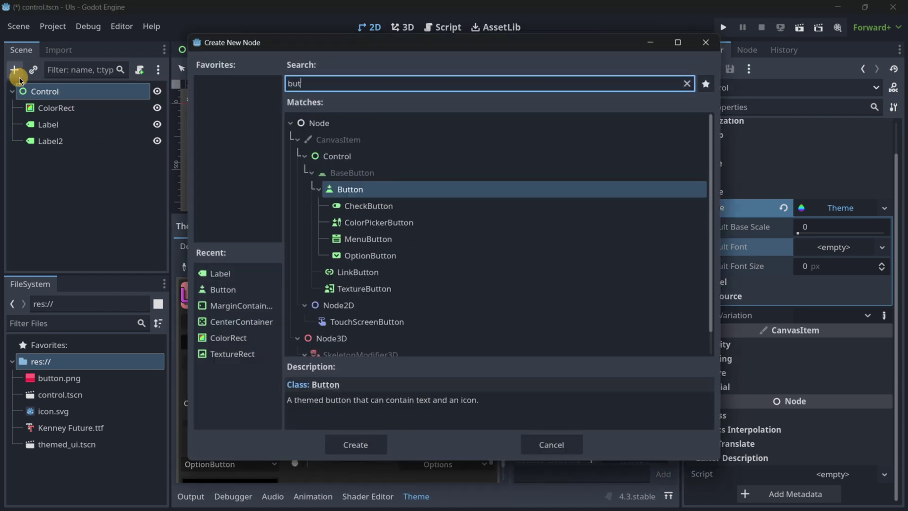
pyautogui.press('Return')
pyautogui.scroll(12, 406, 152)
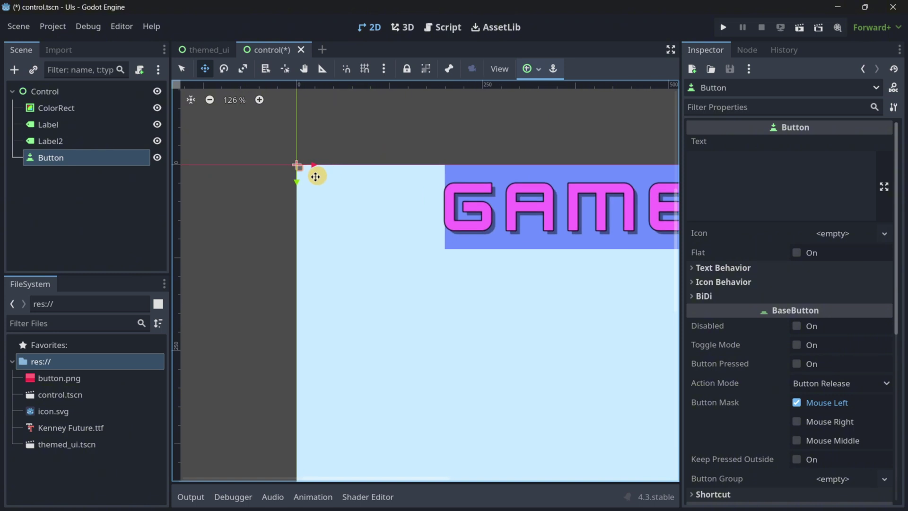
# Enlarge the new button to fill the space beside the game title and set its text to "Hello".
pyautogui.click(182, 69)
pyautogui.moveTo(308, 174); pyautogui.dragTo(438, 233)
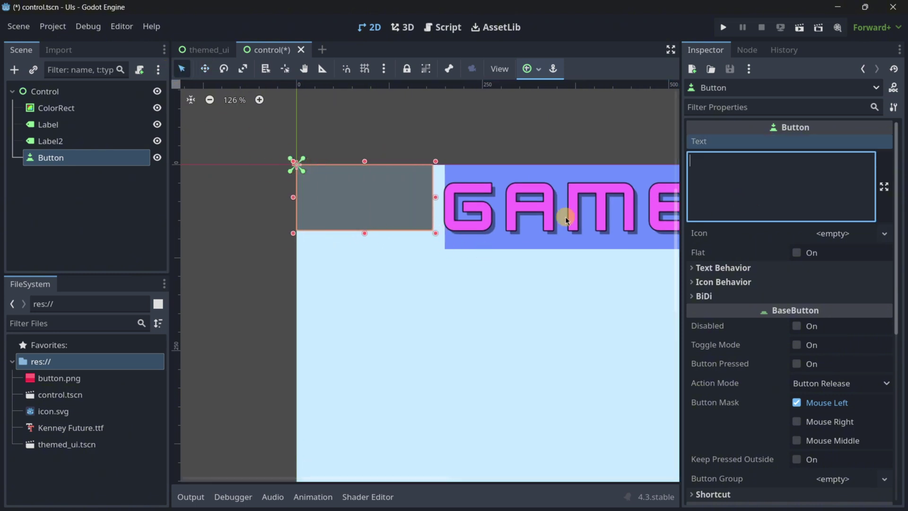
pyautogui.scroll(-5, 401, 262)
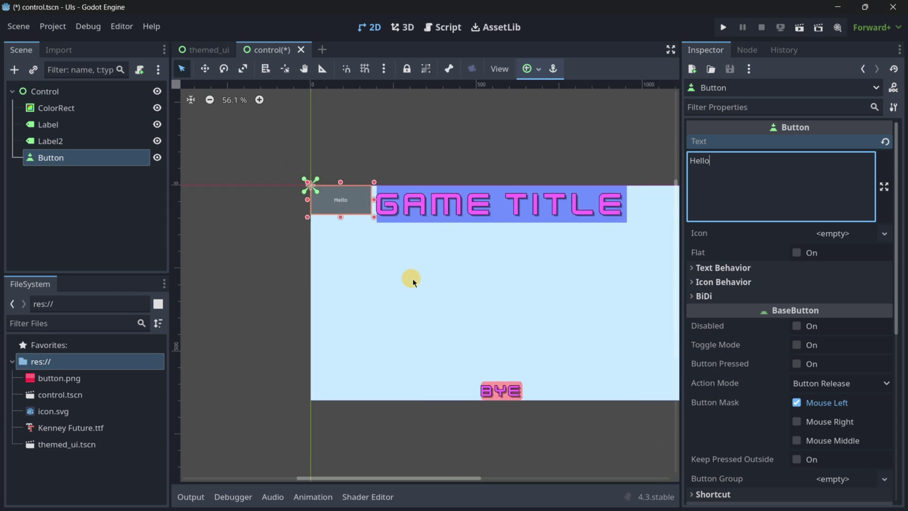
# Set the default font size of the Control node's theme to 40 px.
pyautogui.click(69, 96)
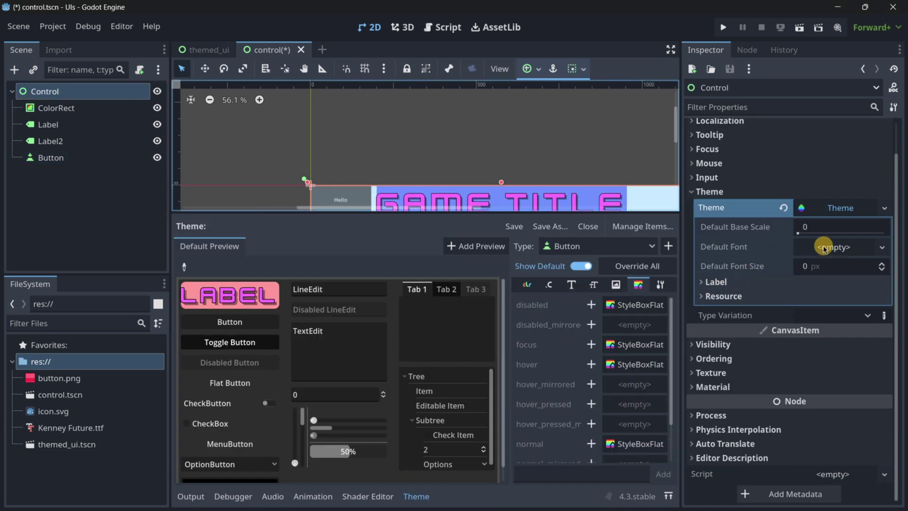
pyautogui.click(819, 265)
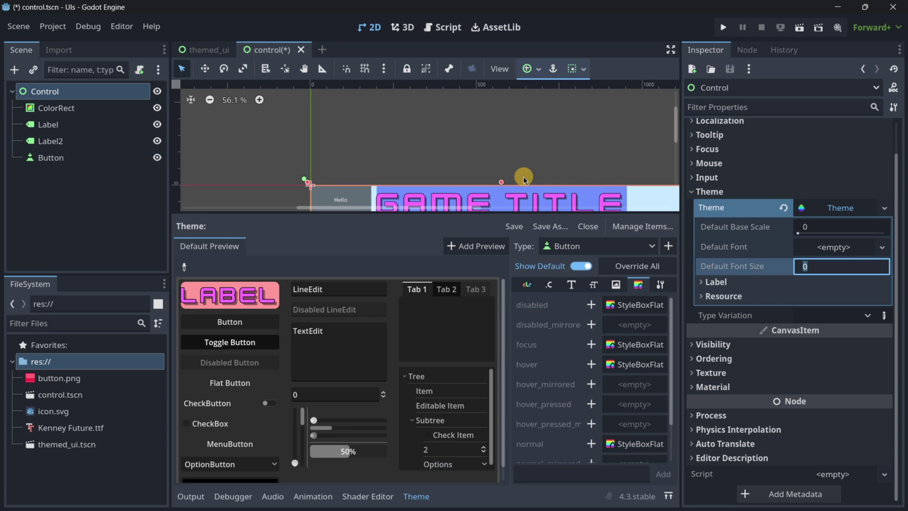
pyautogui.write('40')
pyautogui.press('Return')
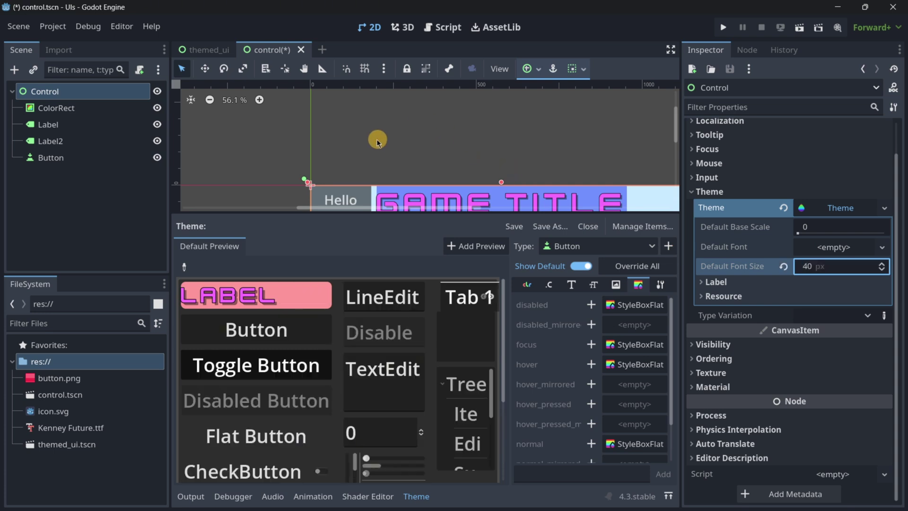
pyautogui.scroll(-2, 391, 155)
pyautogui.moveTo(391, 155); pyautogui.dragTo(369, 106, button='middle')
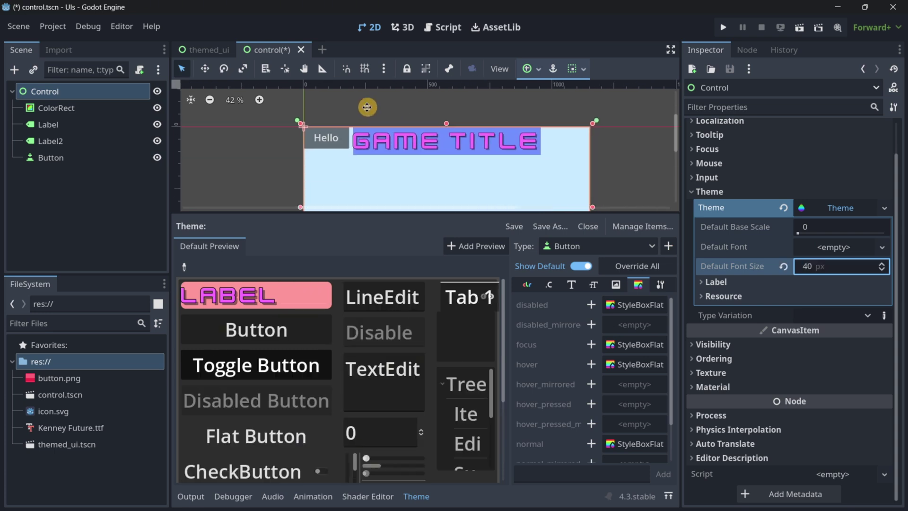
# Load Kenney Future.ttf as the default font of the Control node's theme.
pyautogui.click(815, 255)
pyautogui.click(829, 314)
pyautogui.doubleClick(337, 197)
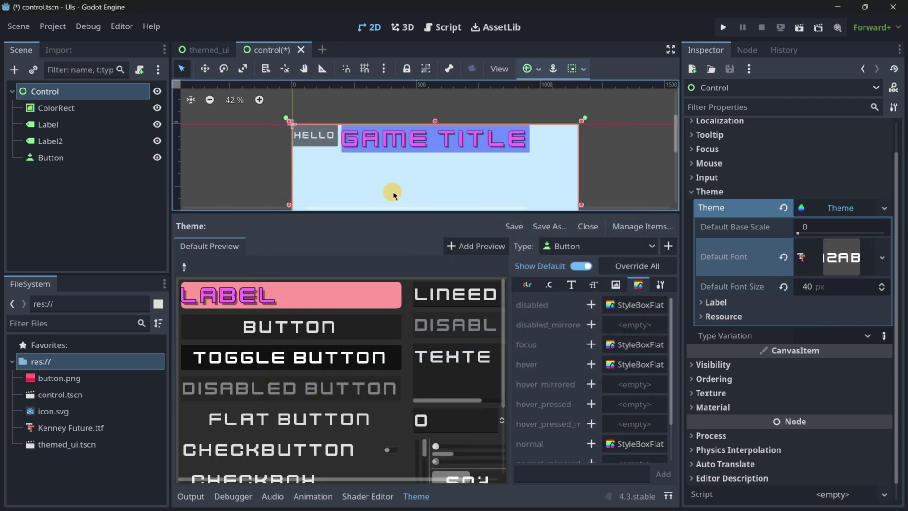
# Remove the font override from the Label type in the Control node's theme.
pyautogui.click(571, 246)
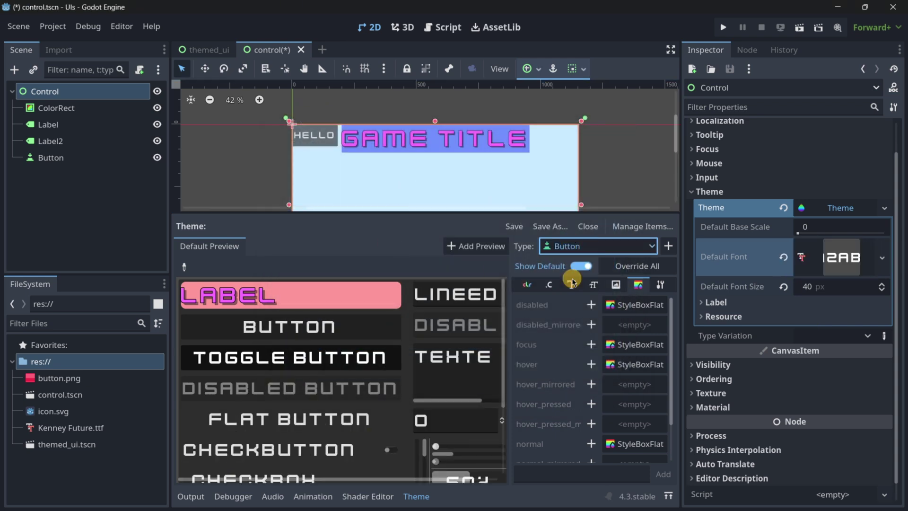
pyautogui.click(567, 268)
pyautogui.click(572, 284)
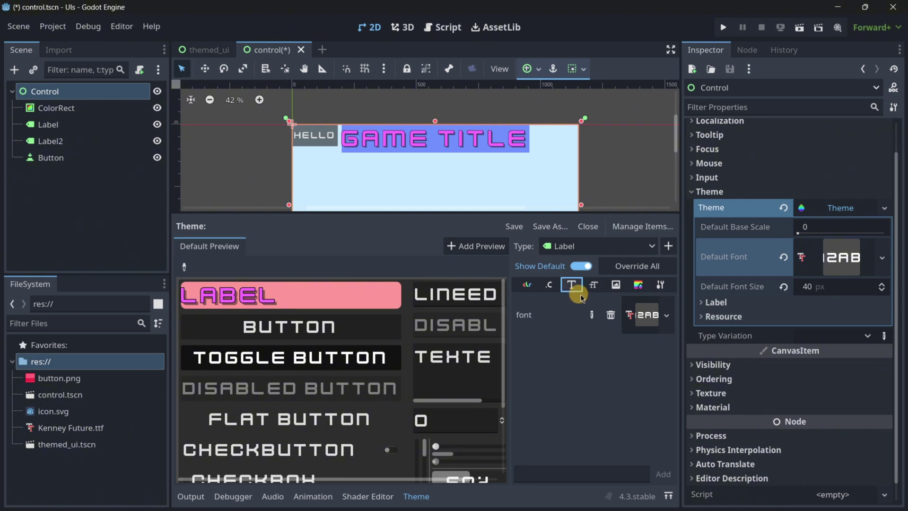
pyautogui.click(611, 315)
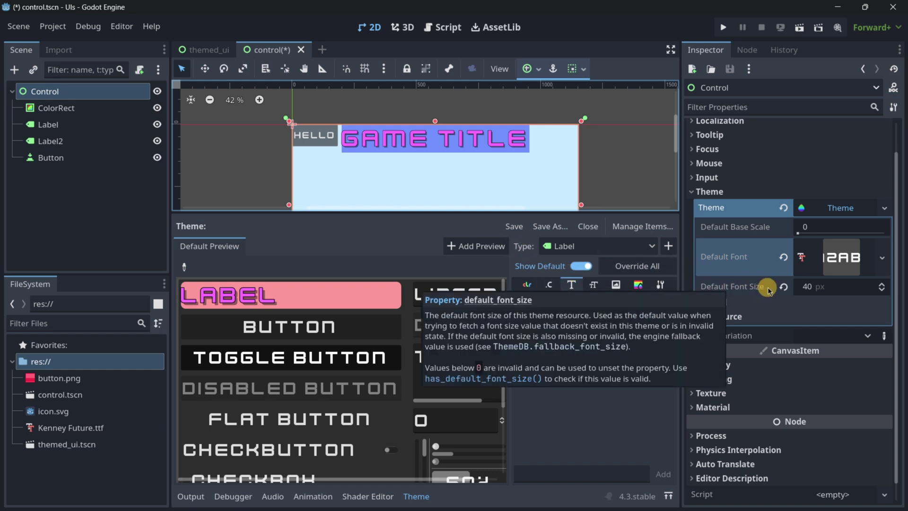
# Look over the theme's Label constants and compare the font size settings of the Label and Button types.
pyautogui.click(555, 285)
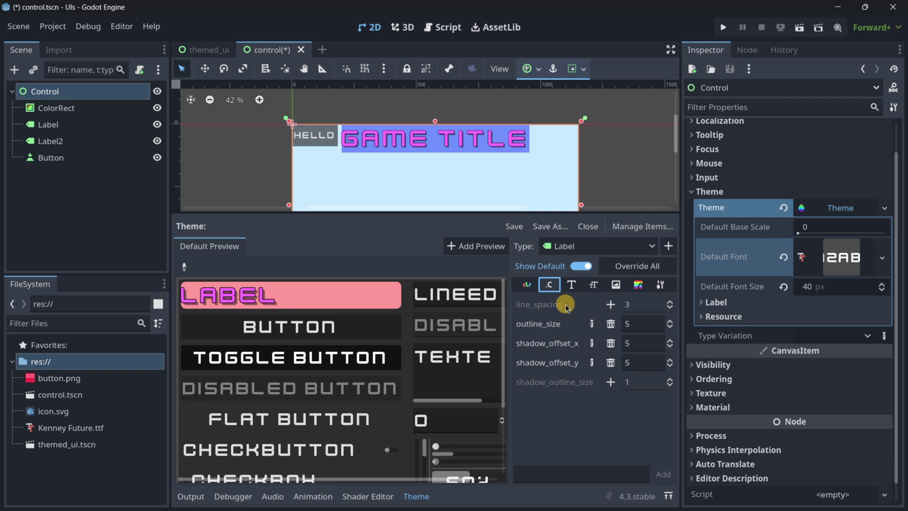
pyautogui.click(593, 286)
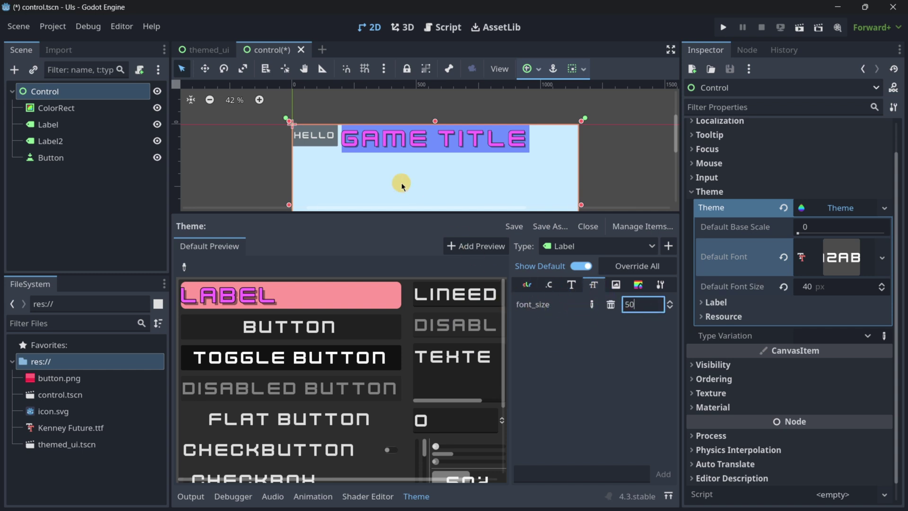
pyautogui.moveTo(402, 183); pyautogui.dragTo(425, 168, button='middle')
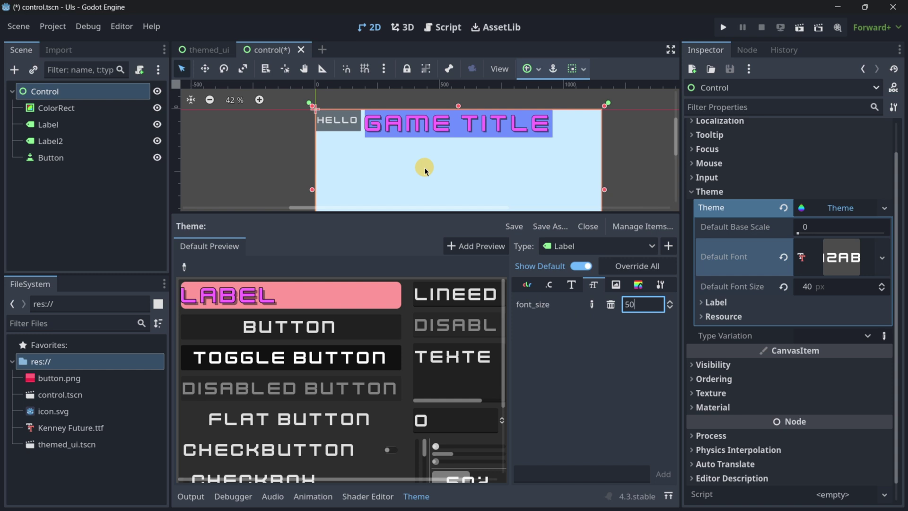
pyautogui.click(597, 246)
pyautogui.click(574, 263)
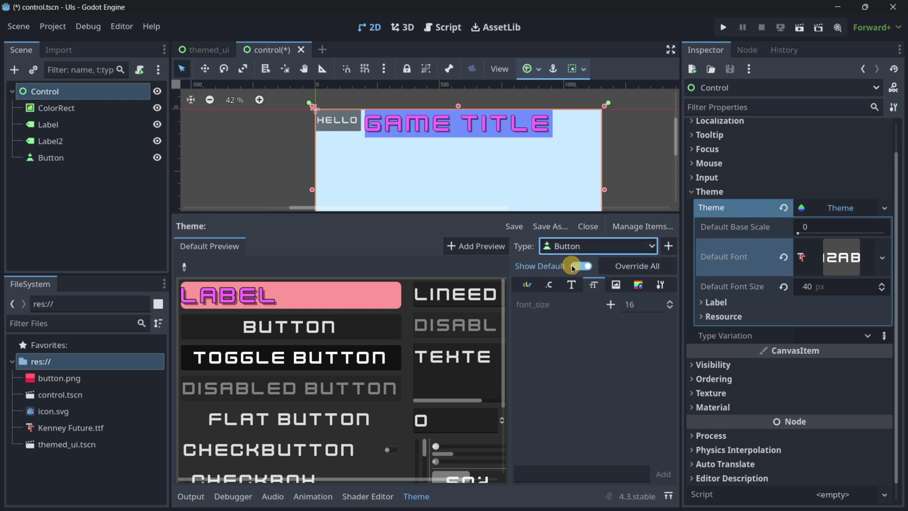
# Override the Button type's font color in the Control node's theme with a light pink (e698e5).
pyautogui.moveTo(453, 211); pyautogui.dragTo(453, 241)
pyautogui.click(527, 314)
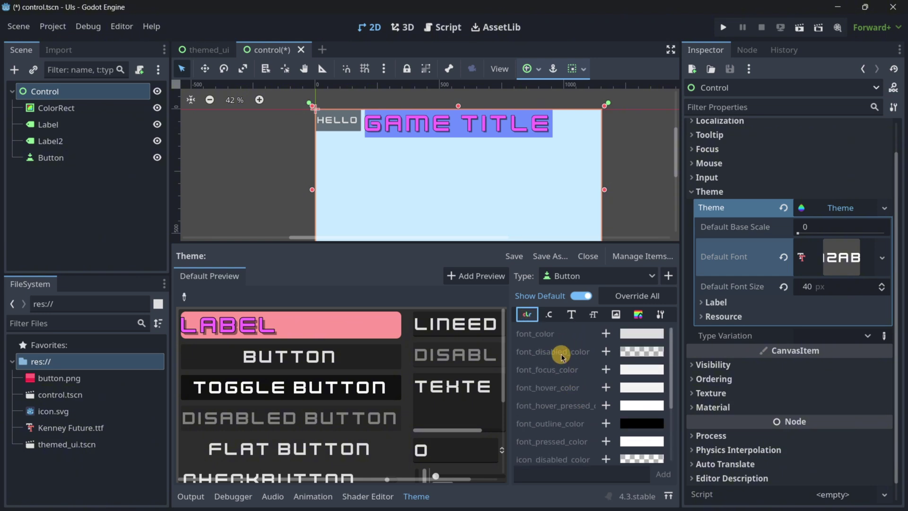
pyautogui.click(606, 334)
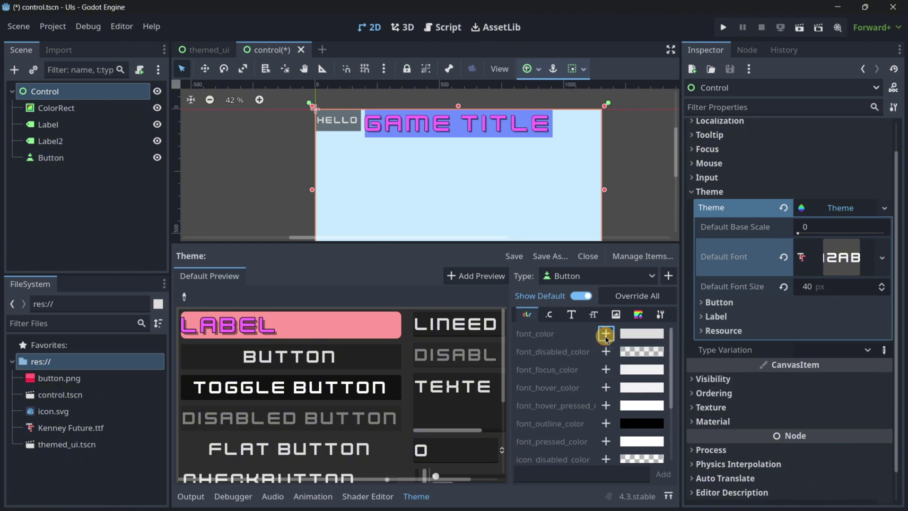
pyautogui.click(632, 337)
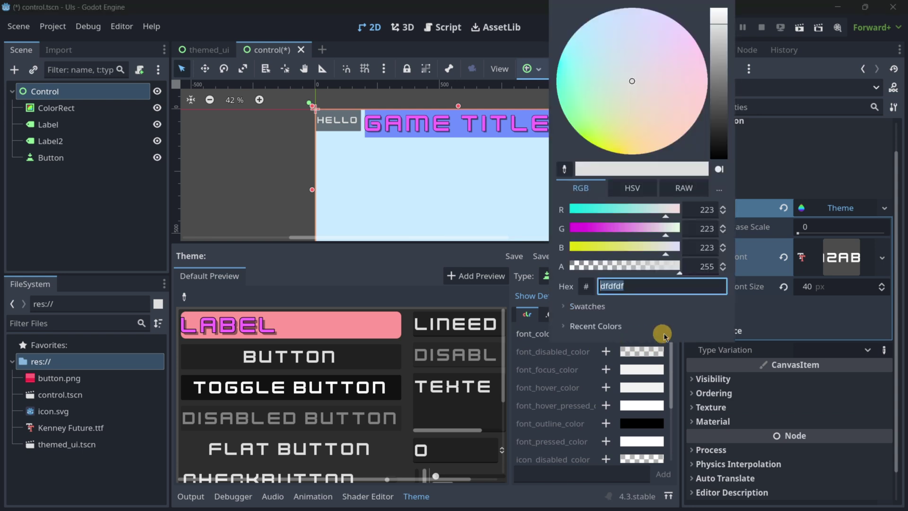
pyautogui.moveTo(590, 223); pyautogui.dragTo(627, 231)
pyautogui.moveTo(714, 57); pyautogui.dragTo(722, 49)
pyautogui.click(136, 191)
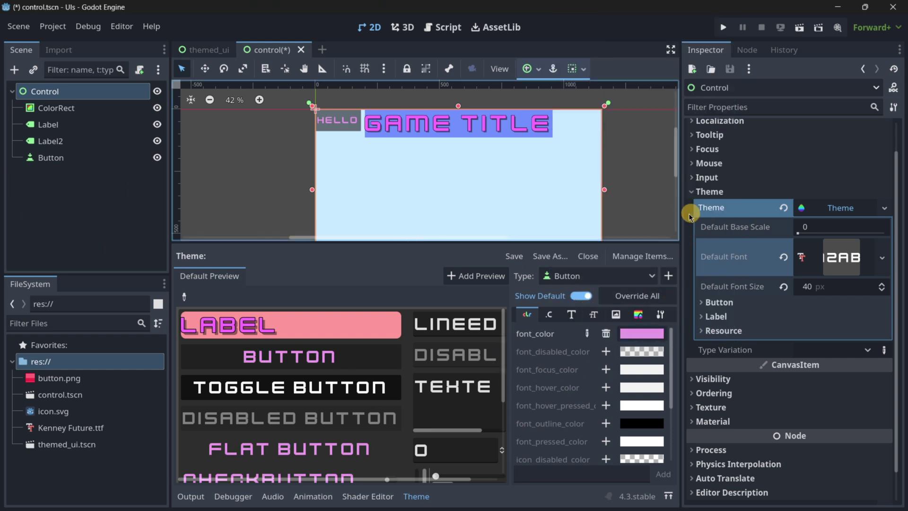
# Review the theme's Button and Label override groups in the Control node's properties, including colors, constants, font sizes and styles.
pyautogui.click(728, 303)
pyautogui.click(728, 303)
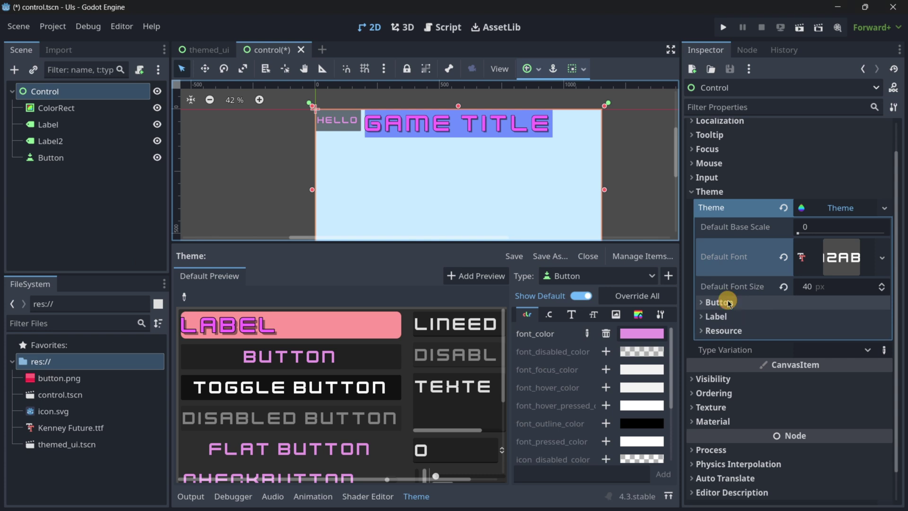
pyautogui.click(726, 303)
pyautogui.click(729, 317)
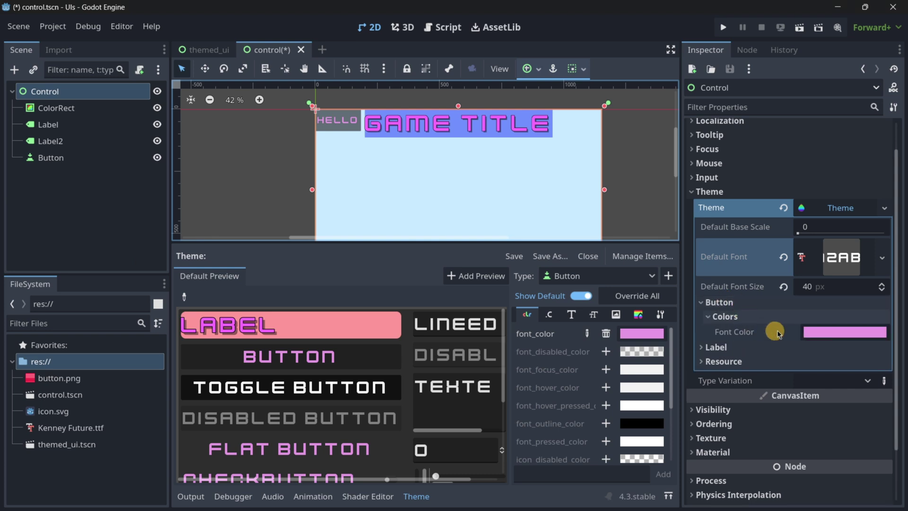
pyautogui.click(747, 347)
pyautogui.scroll(-2, 759, 358)
pyautogui.click(738, 315)
pyautogui.scroll(-2, 742, 318)
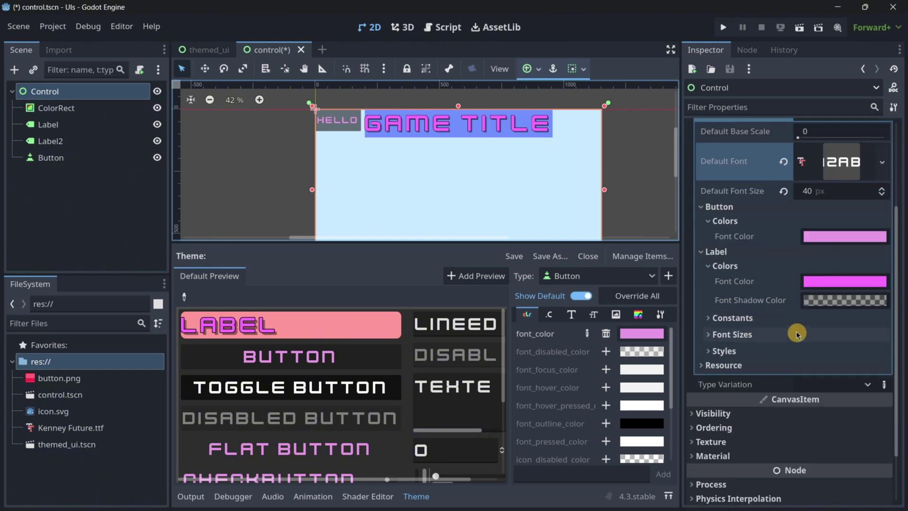
pyautogui.click(754, 317)
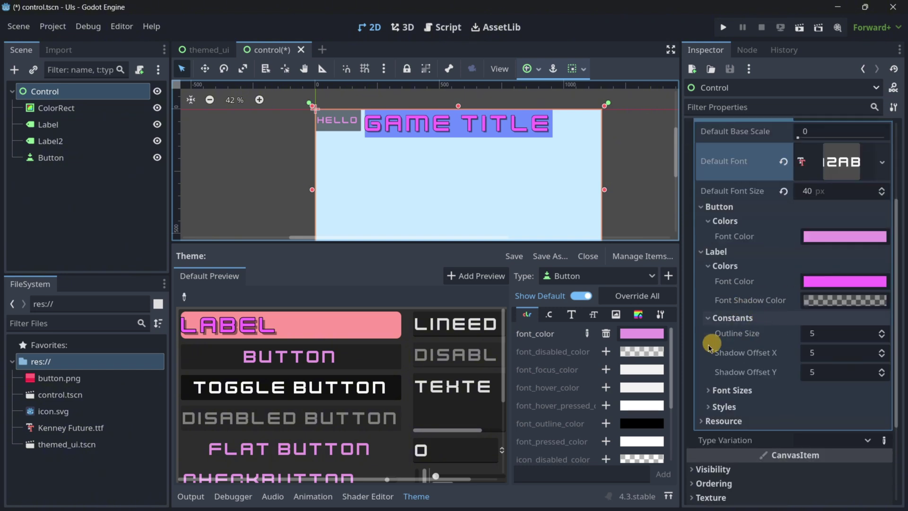
pyautogui.scroll(-2, 733, 345)
pyautogui.click(749, 342)
pyautogui.click(739, 376)
pyautogui.click(739, 376)
pyautogui.click(734, 343)
pyautogui.click(729, 270)
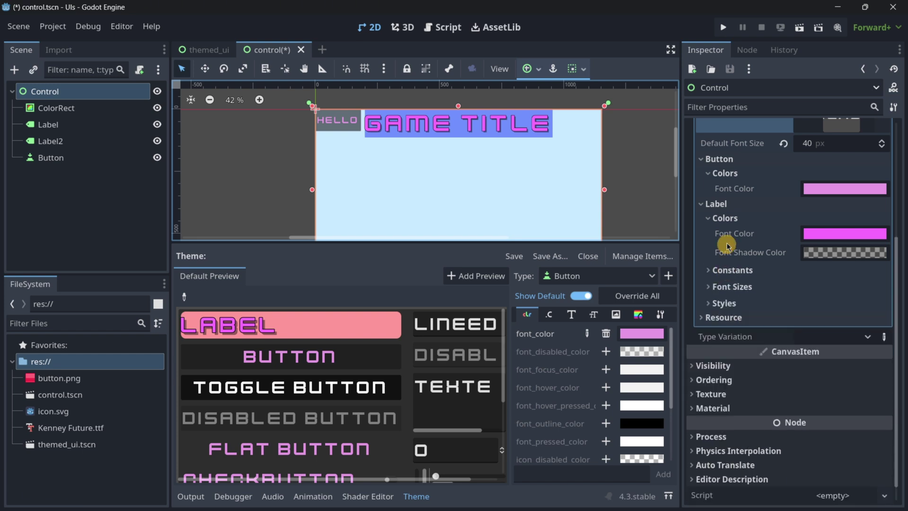
pyautogui.click(727, 218)
pyautogui.scroll(4, 719, 291)
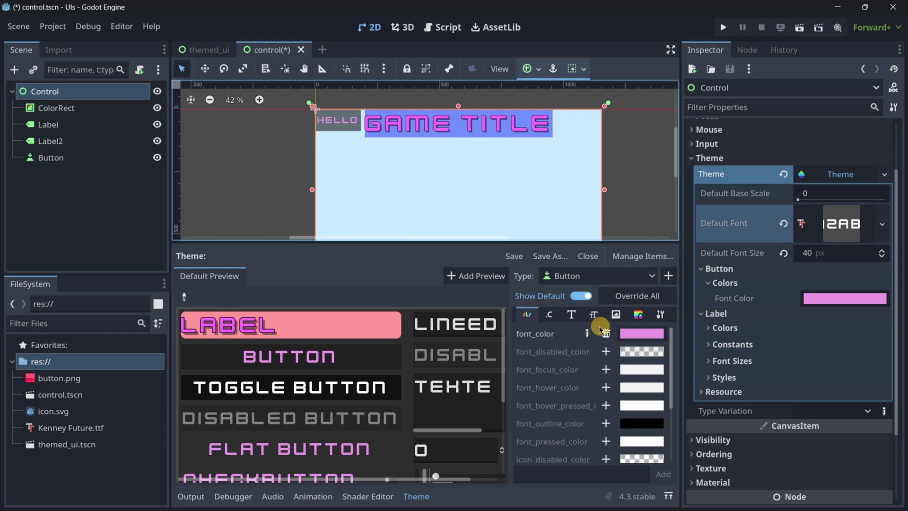
# Override the Button type's normal style in the theme with a new StyleBoxTexture.
pyautogui.click(550, 315)
pyautogui.click(571, 314)
pyautogui.click(594, 315)
pyautogui.click(638, 315)
pyautogui.click(616, 315)
pyautogui.click(640, 316)
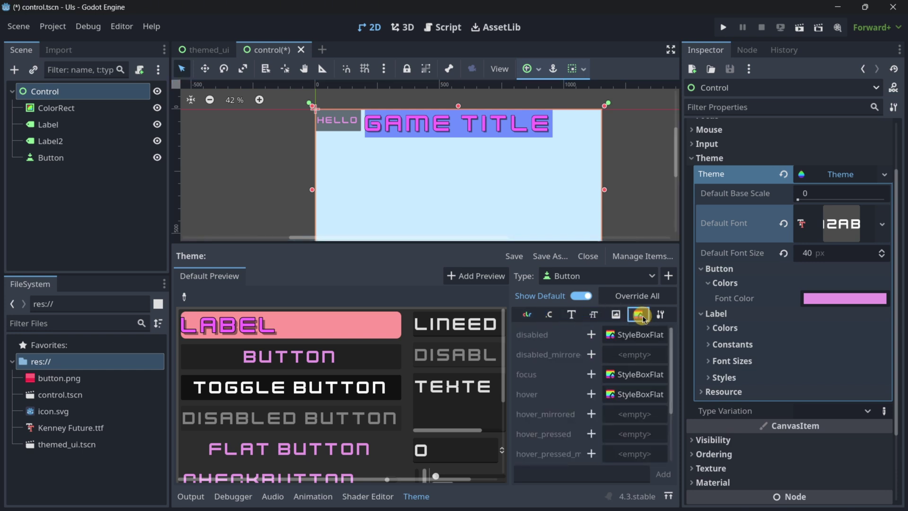
pyautogui.scroll(-3, 625, 411)
pyautogui.click(620, 403)
pyautogui.click(593, 395)
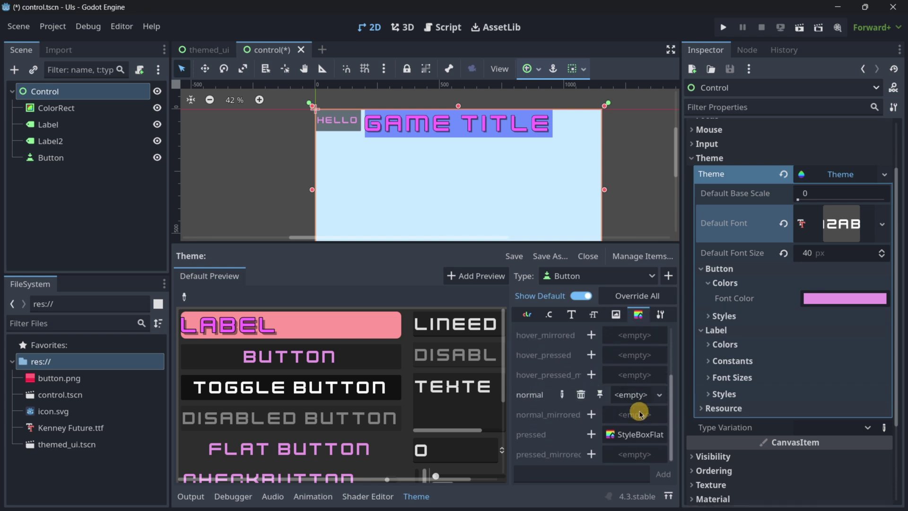
pyautogui.click(628, 397)
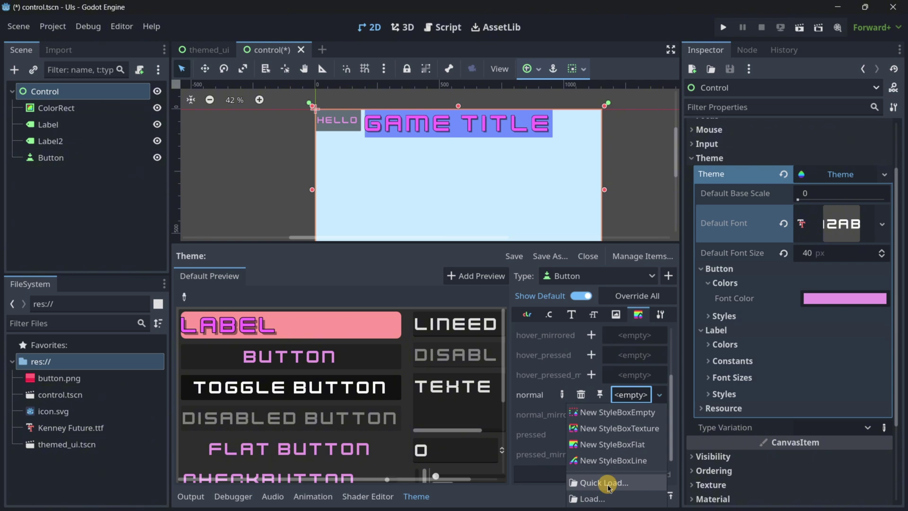
pyautogui.click(601, 429)
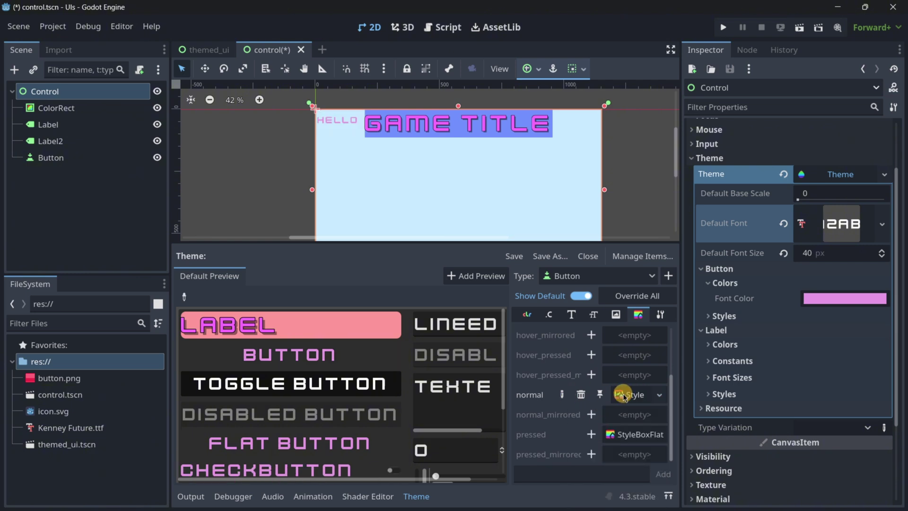
# Assign button.png as the texture of the Button type's normal StyleBoxTexture.
pyautogui.click(629, 395)
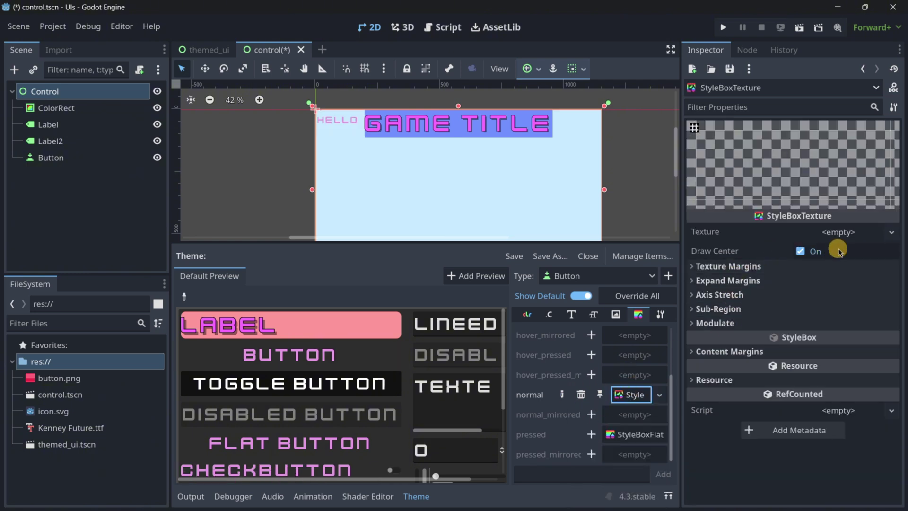
pyautogui.moveTo(59, 378); pyautogui.dragTo(829, 230)
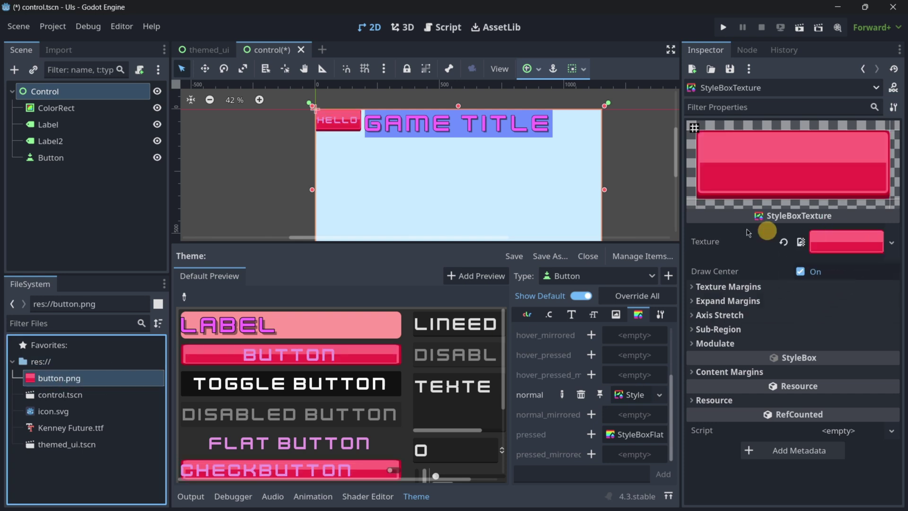
pyautogui.scroll(4, 315, 119)
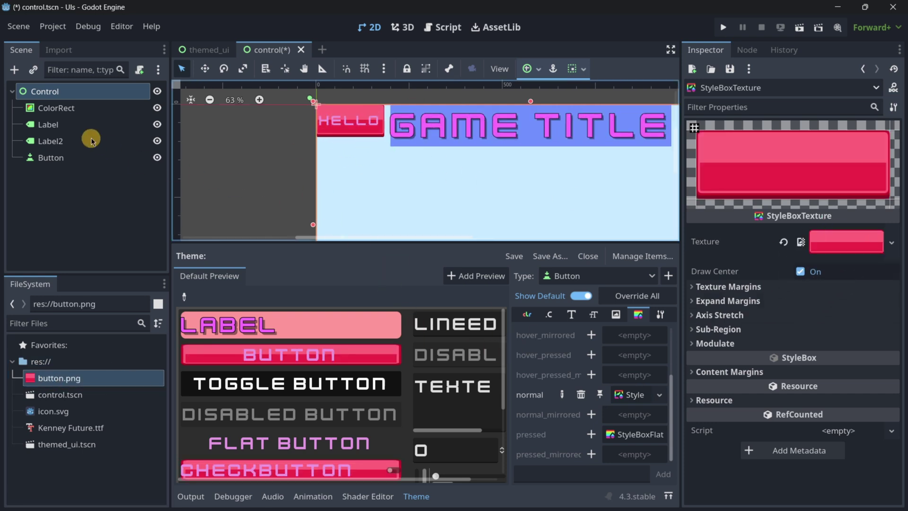
# Try white (ffffff) as the Button type's font color and remove the font color override again.
pyautogui.click(549, 314)
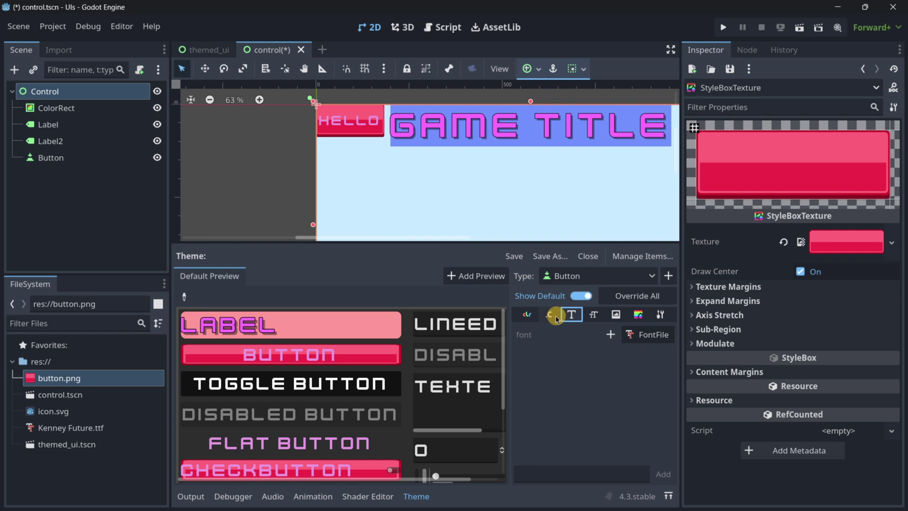
pyautogui.click(527, 315)
pyautogui.click(638, 333)
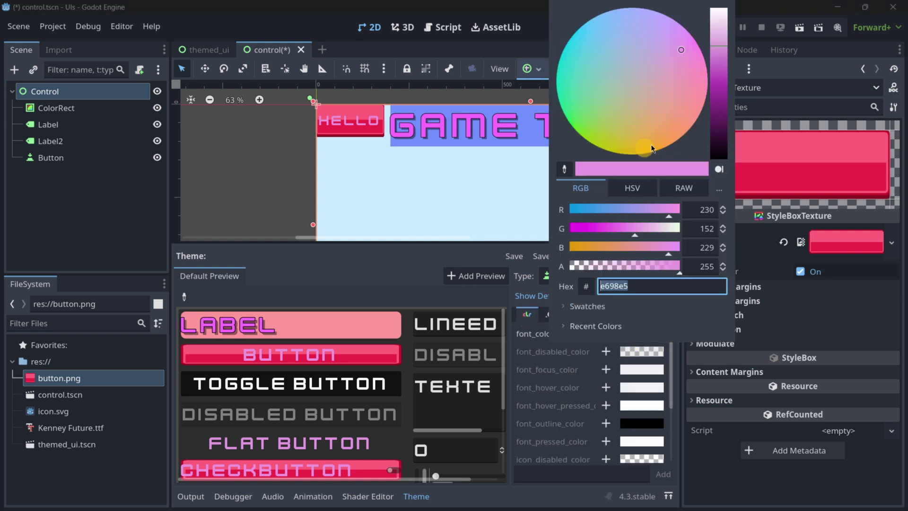
pyautogui.moveTo(719, 74); pyautogui.dragTo(723, 10)
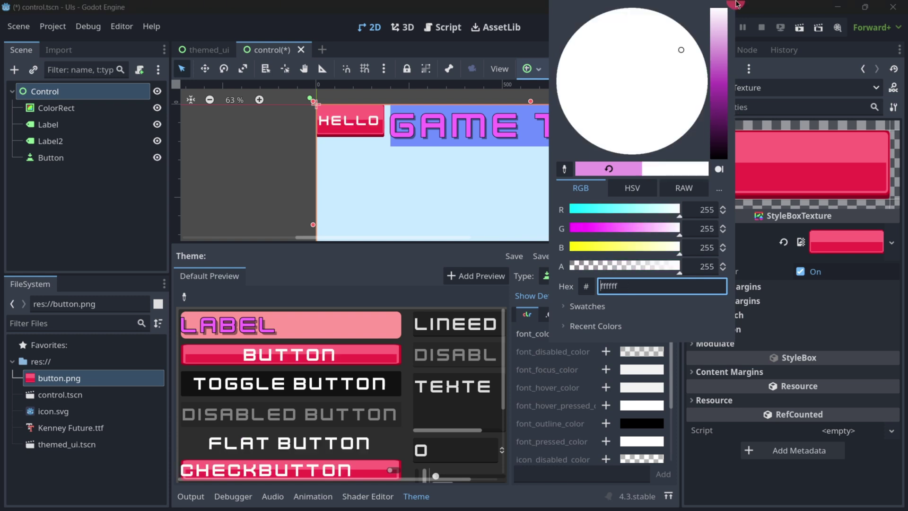
pyautogui.click(86, 186)
pyautogui.click(605, 335)
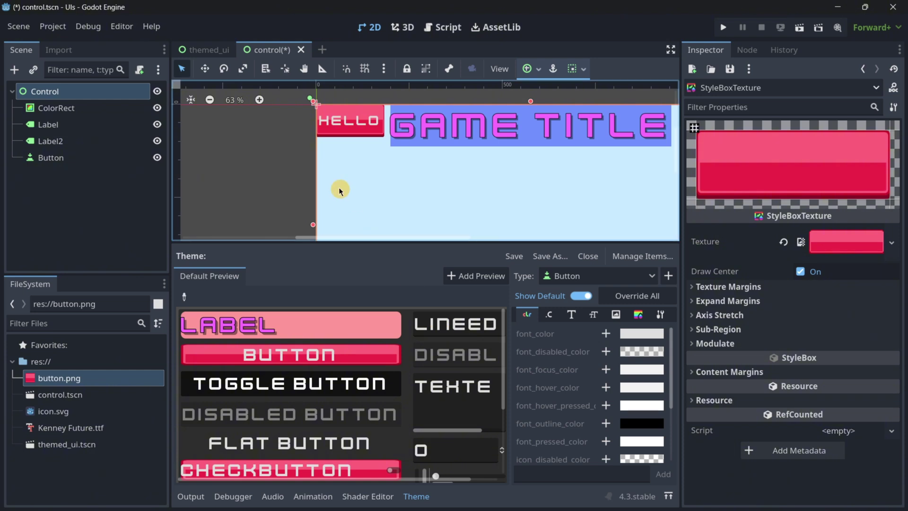
# Add a font color override to the Button type and set it to white.
pyautogui.scroll(4, 336, 126)
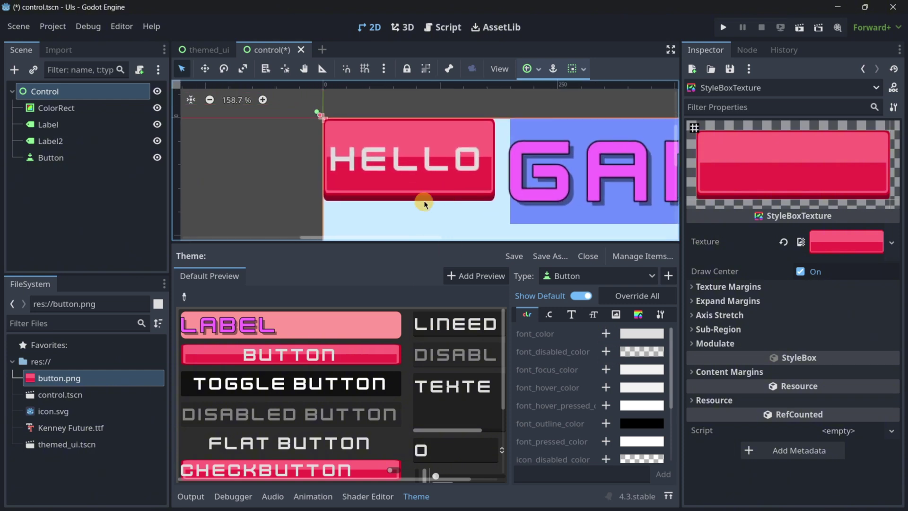
pyautogui.click(606, 333)
pyautogui.click(642, 333)
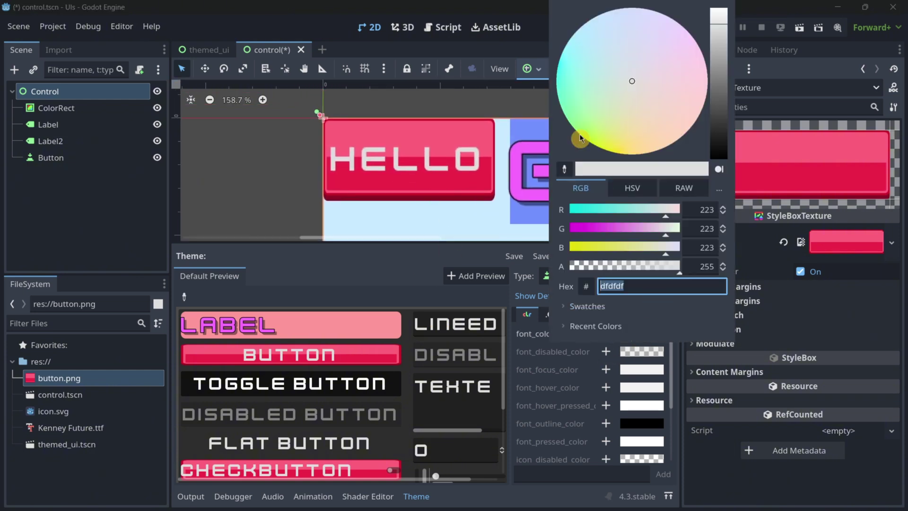
pyautogui.click(711, 3)
pyautogui.click(45, 217)
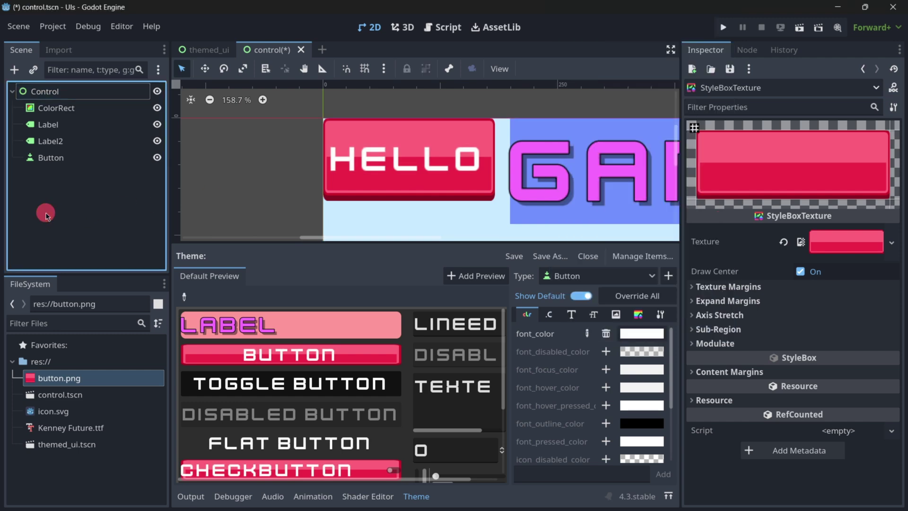
# Add a second Button under the Control node, place it below the Hello button, and set its text to "Bye".
pyautogui.scroll(-7, 404, 155)
pyautogui.click(61, 91)
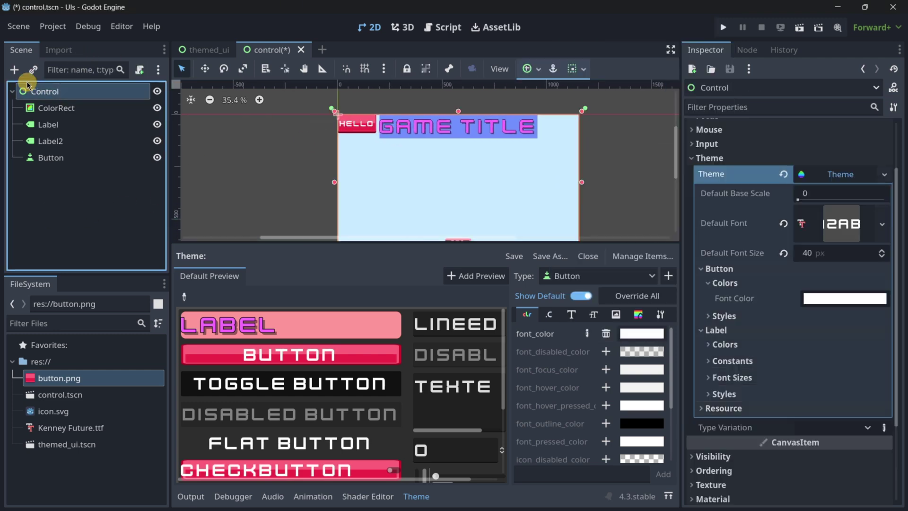
pyautogui.click(15, 70)
pyautogui.press('Return')
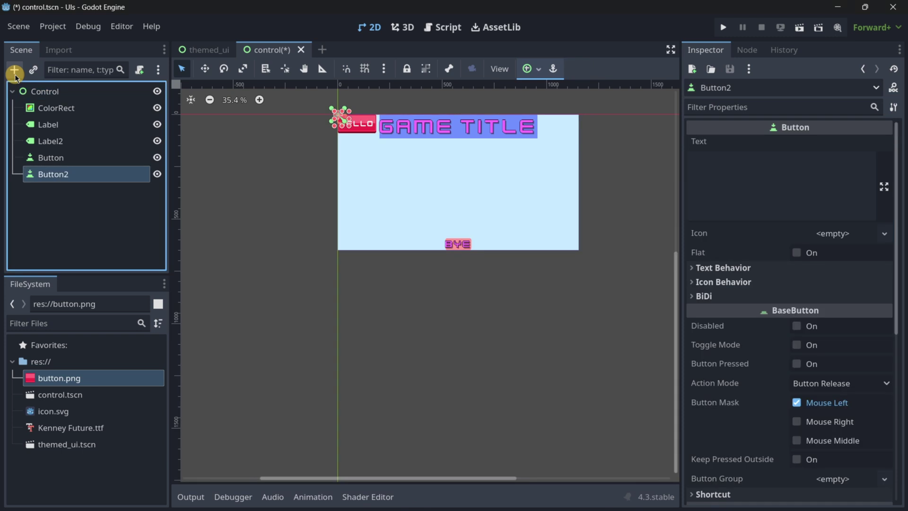
pyautogui.scroll(4, 343, 136)
pyautogui.moveTo(343, 138); pyautogui.dragTo(422, 243)
pyautogui.click(787, 179)
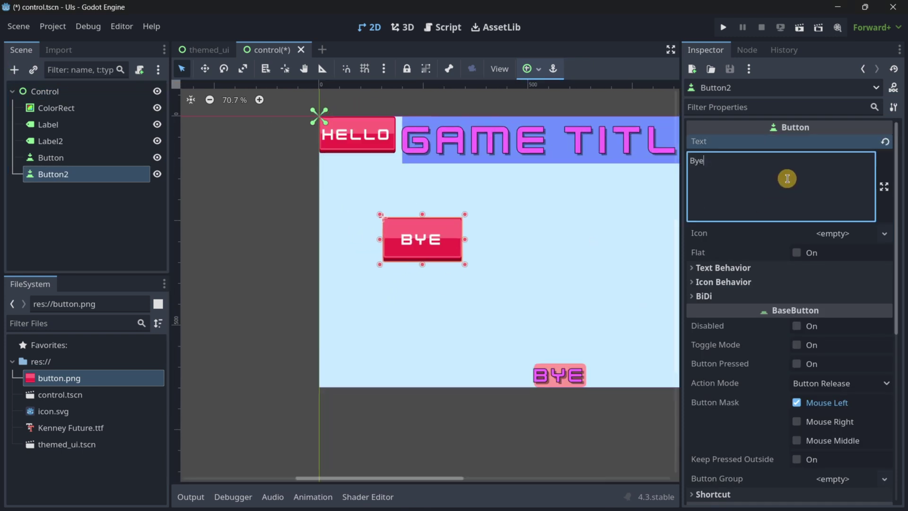
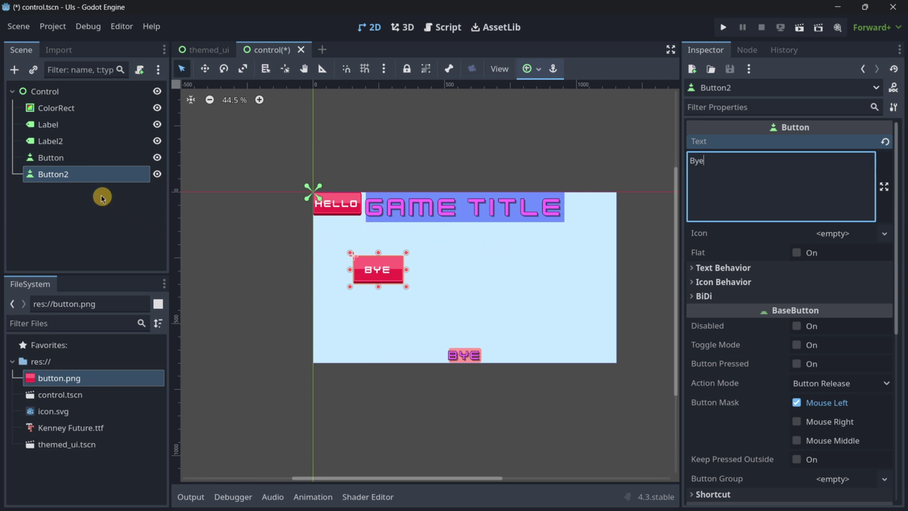
# Clear the default font from the Control node's theme.
pyautogui.click(76, 157)
pyautogui.click(61, 91)
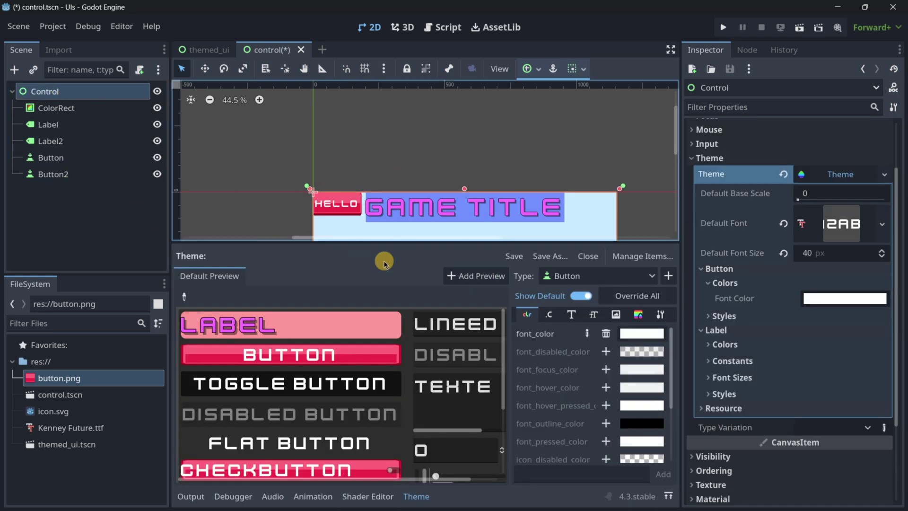
pyautogui.click(70, 124)
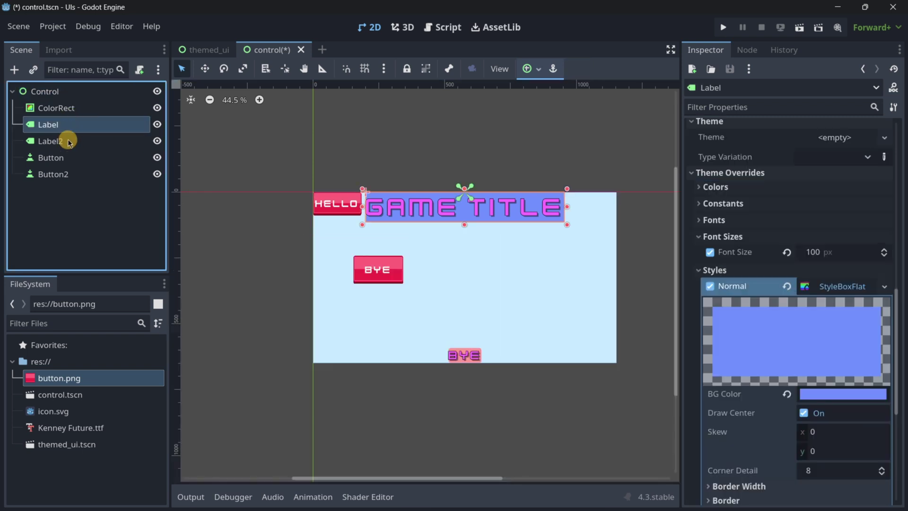
pyautogui.click(70, 141)
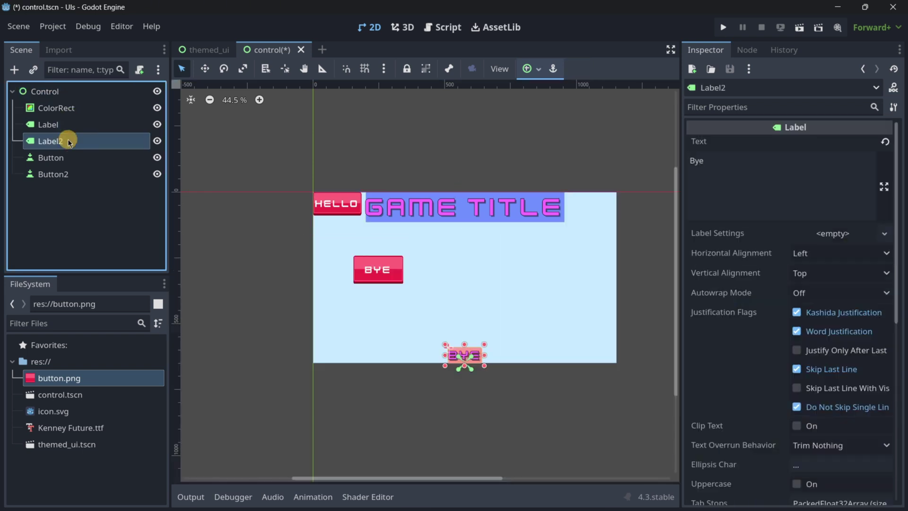
pyautogui.click(57, 95)
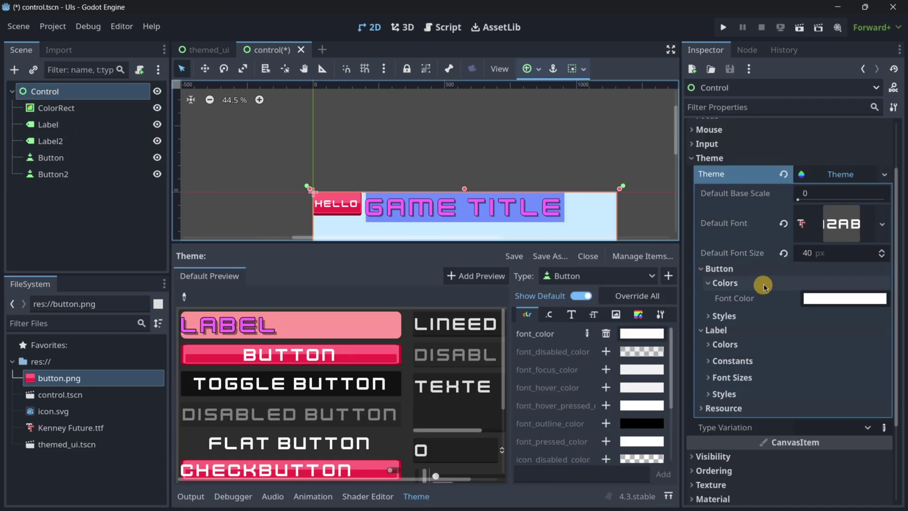
pyautogui.click(784, 226)
pyautogui.scroll(-1, 389, 196)
pyautogui.moveTo(390, 197); pyautogui.dragTo(381, 158, button='middle')
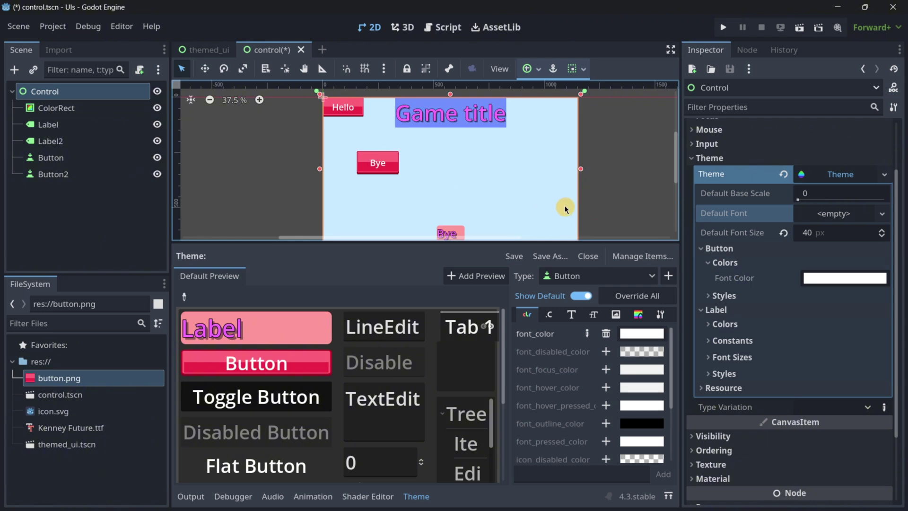
# Set the default font size of the Control node's theme to 100 px.
pyautogui.scroll(-2, 499, 190)
pyautogui.scroll(1, 524, 184)
pyautogui.click(823, 232)
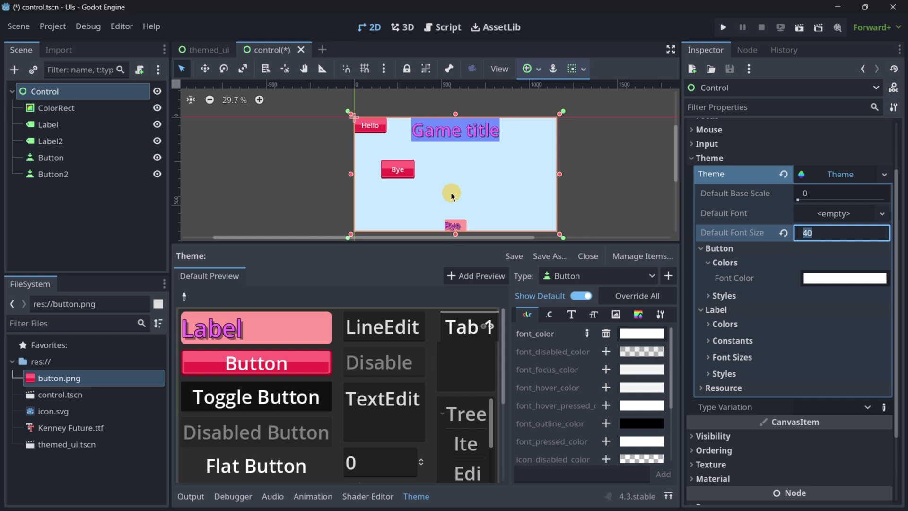
pyautogui.write('100')
pyautogui.press('Return')
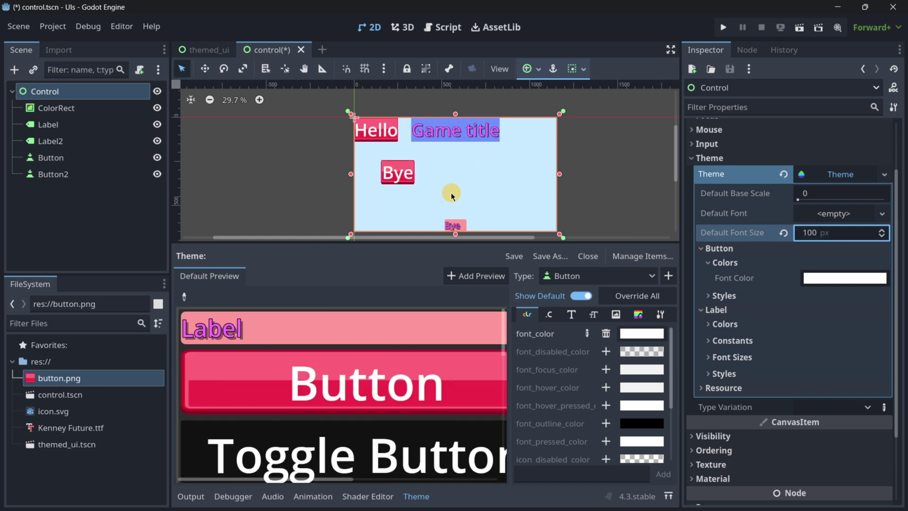
# Set the font size override of the Label type in the Control node's theme to 150.
pyautogui.click(567, 277)
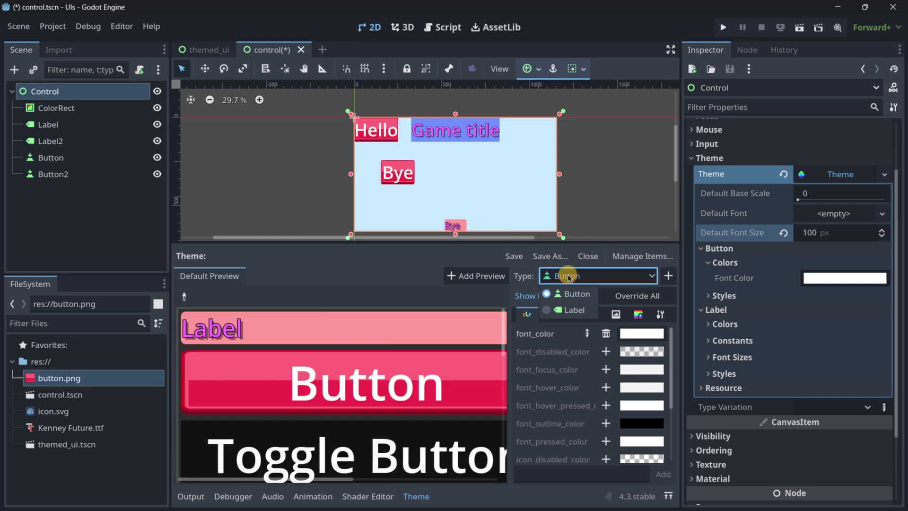
pyautogui.click(573, 305)
pyautogui.click(572, 315)
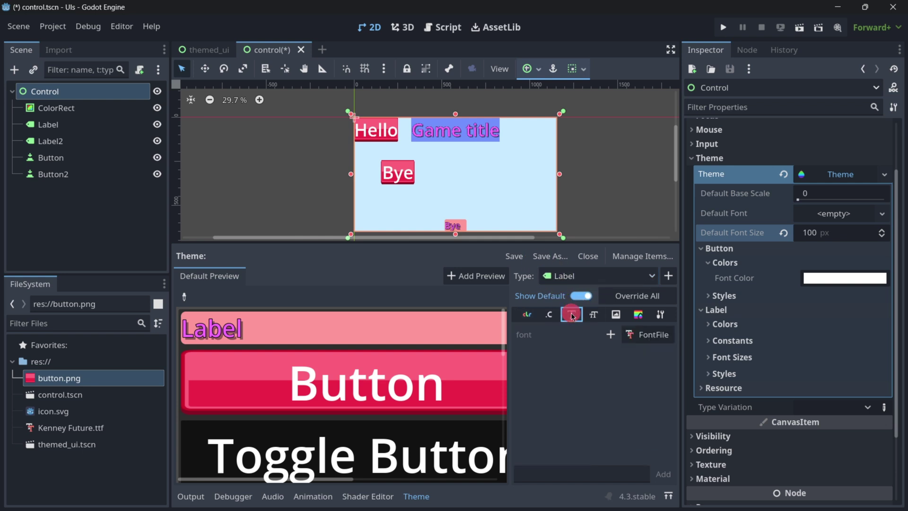
pyautogui.click(598, 314)
pyautogui.click(633, 332)
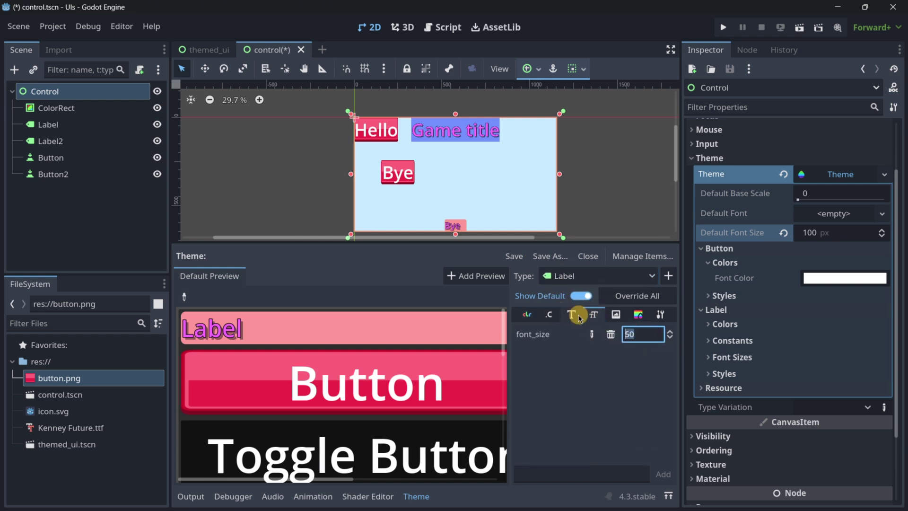
pyautogui.write('150')
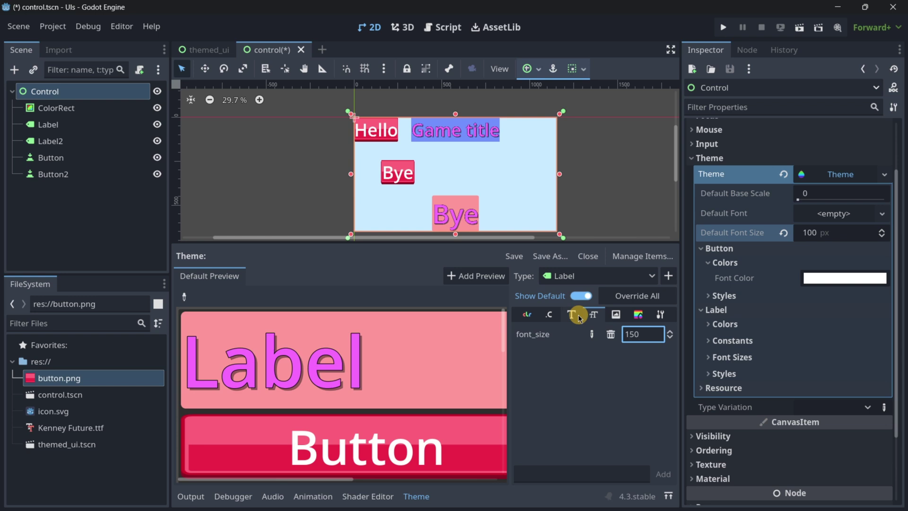
pyautogui.scroll(-1, 455, 162)
pyautogui.scroll(2, 456, 162)
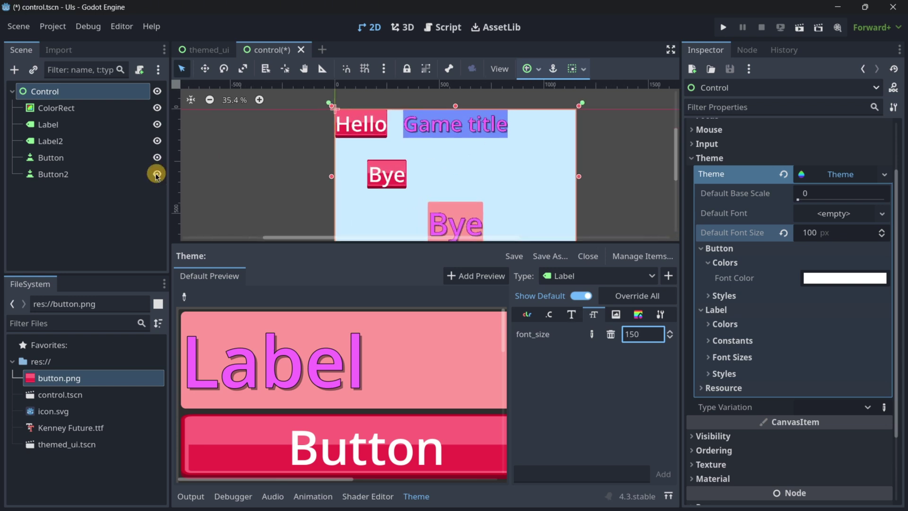
# Remove the font size override from the "Game title" label so it uses the theme's Label size.
pyautogui.click(50, 141)
pyautogui.click(48, 125)
pyautogui.scroll(-4, 724, 277)
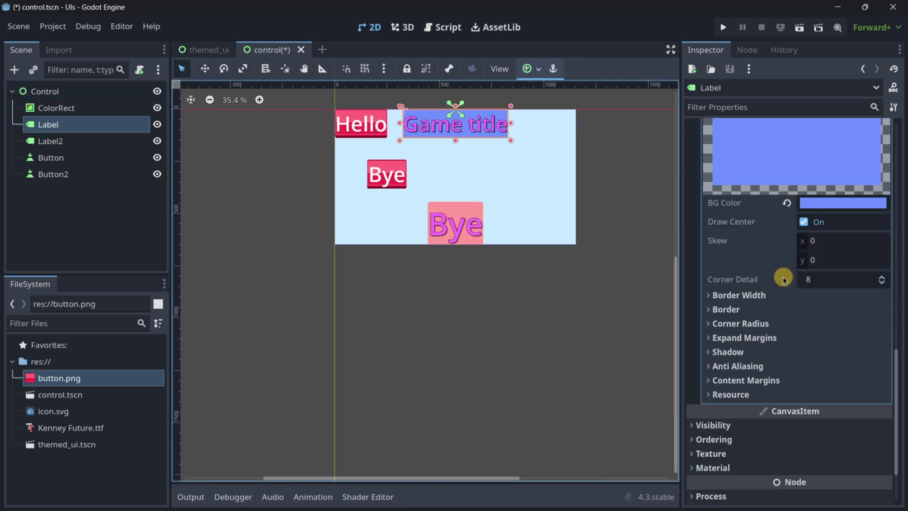
pyautogui.scroll(4, 786, 290)
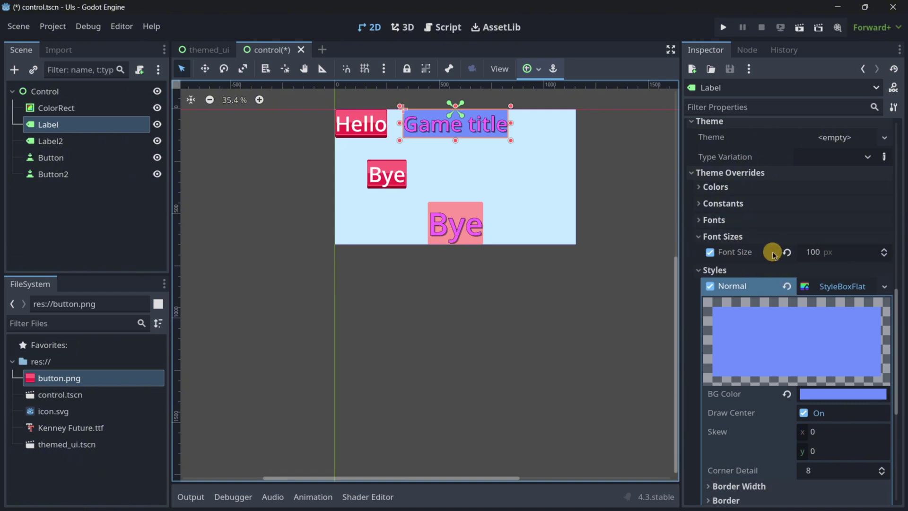
pyautogui.click(788, 254)
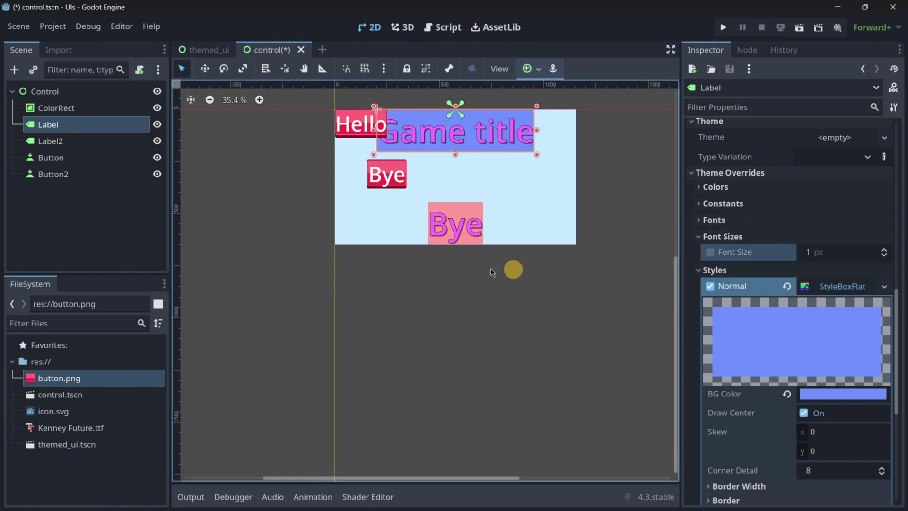
pyautogui.scroll(-2, 478, 206)
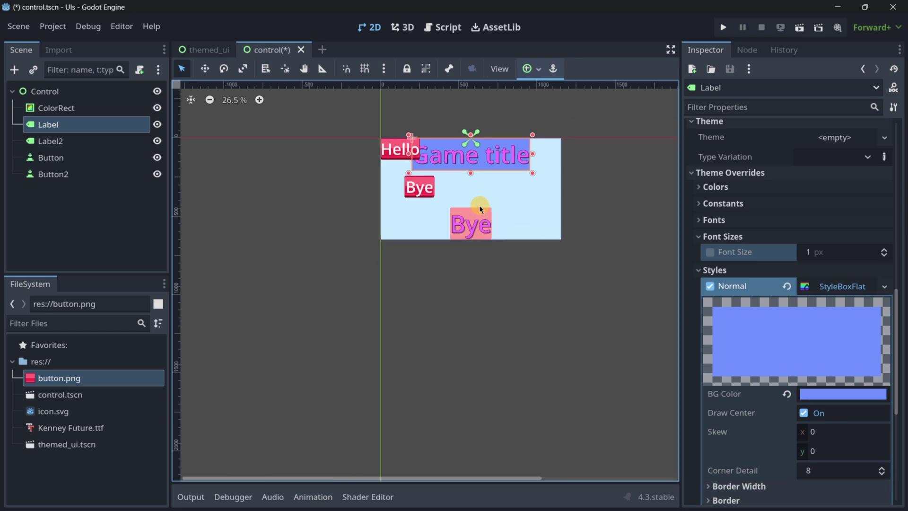
pyautogui.scroll(3, 498, 223)
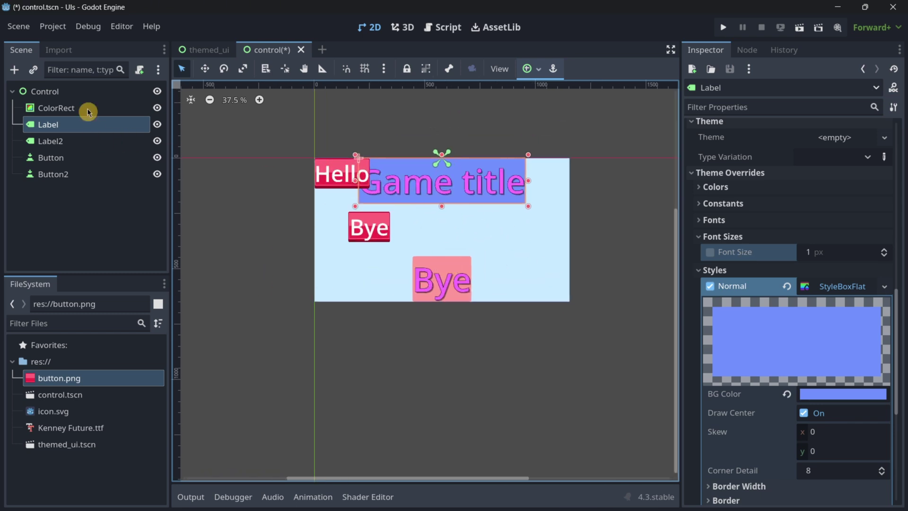
# Examine the Control node's theme preview across the different control types and the Label type's color, font, icon and style categories.
pyautogui.click(66, 90)
pyautogui.scroll(-3, 384, 365)
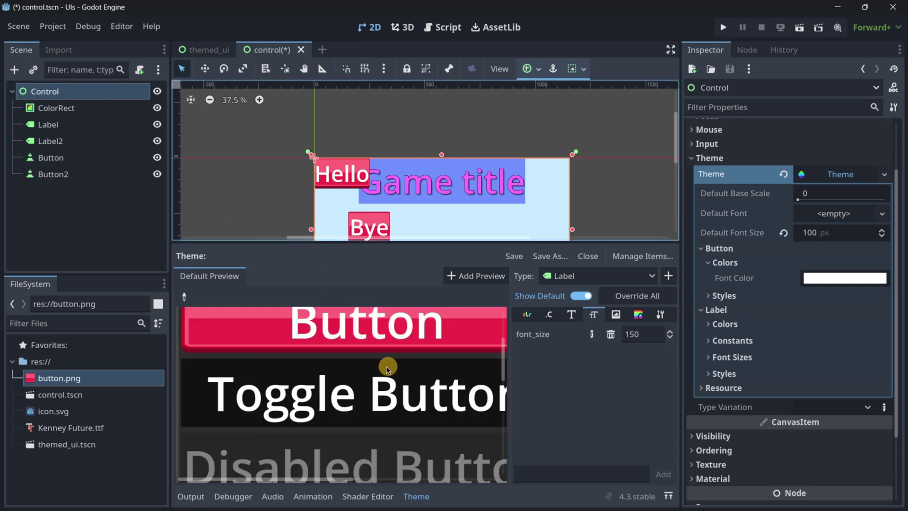
pyautogui.scroll(3, 381, 356)
pyautogui.click(589, 275)
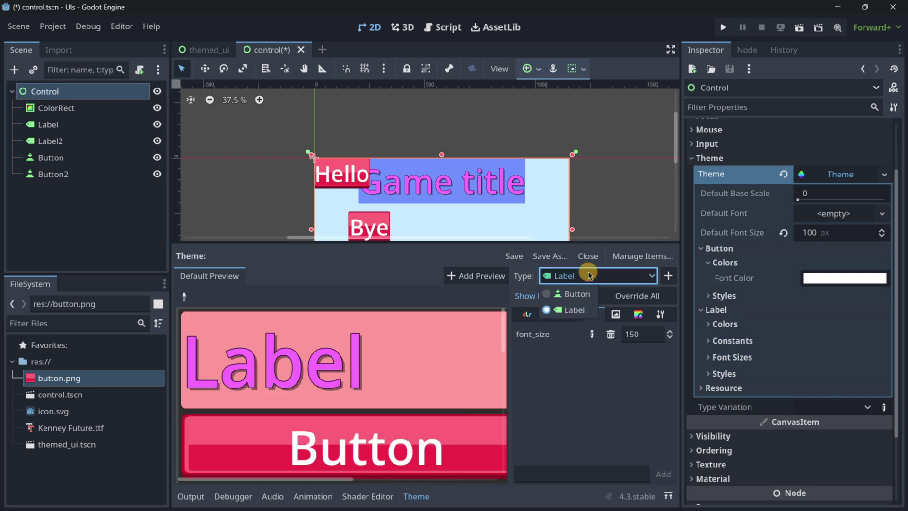
pyautogui.click(590, 274)
pyautogui.click(590, 274)
pyautogui.click(589, 274)
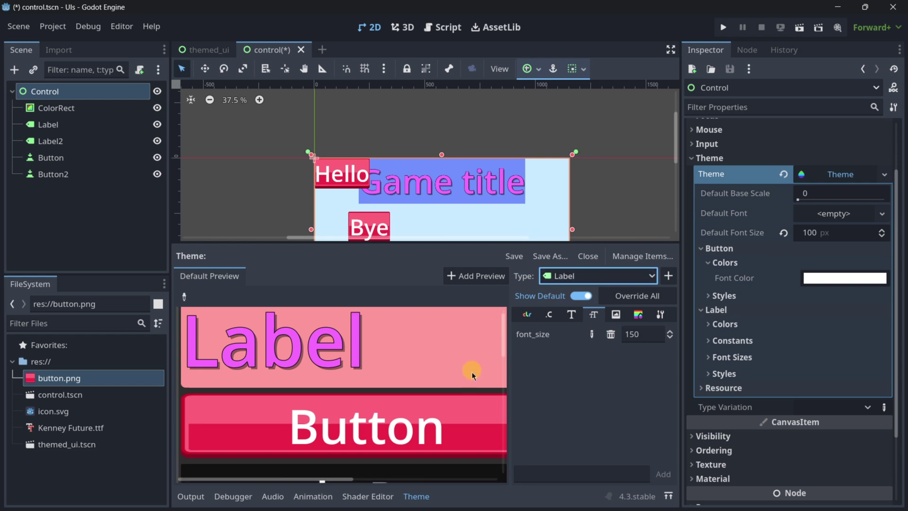
pyautogui.scroll(-5, 487, 403)
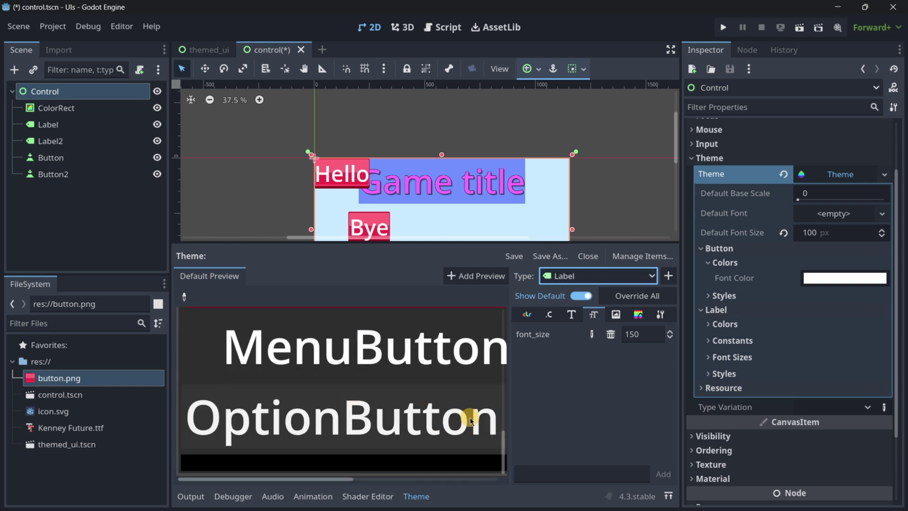
pyautogui.scroll(5, 470, 412)
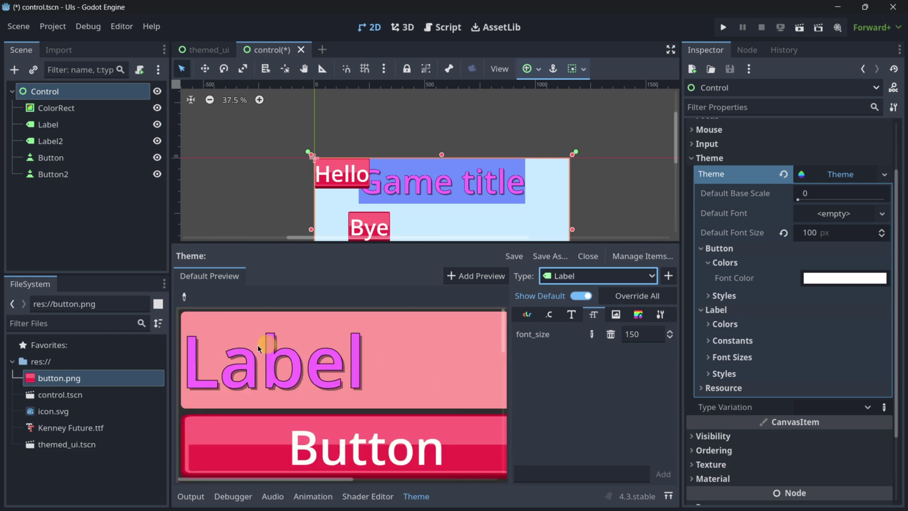
pyautogui.scroll(-5, 354, 370)
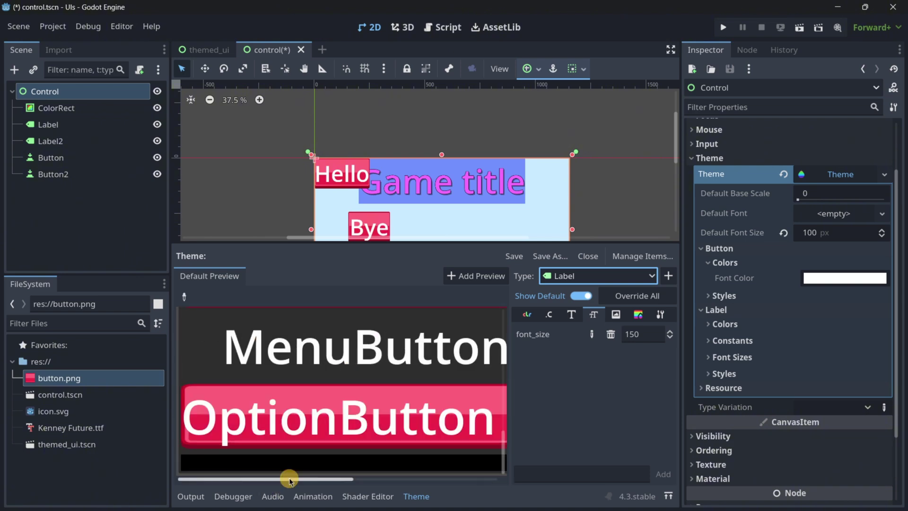
pyautogui.moveTo(341, 478); pyautogui.dragTo(500, 474)
pyautogui.scroll(-5, 446, 406)
pyautogui.scroll(5, 447, 404)
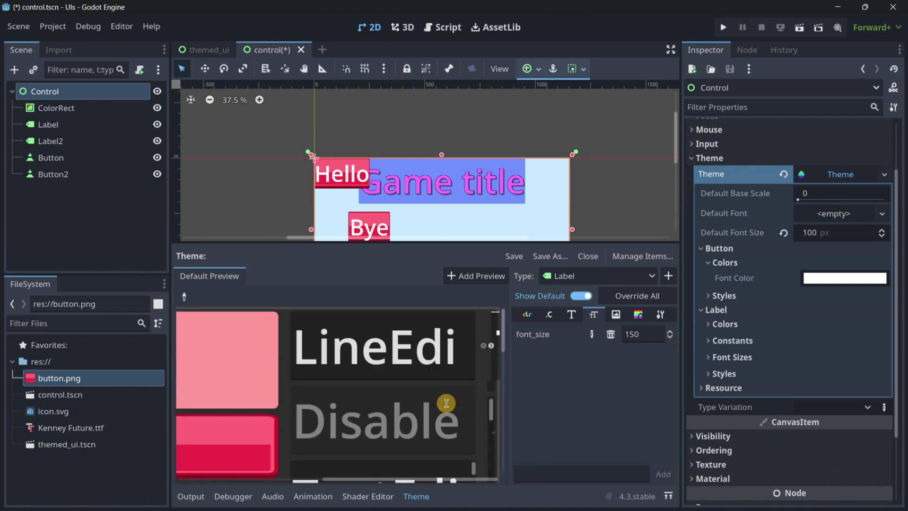
pyautogui.moveTo(427, 487); pyautogui.dragTo(283, 480)
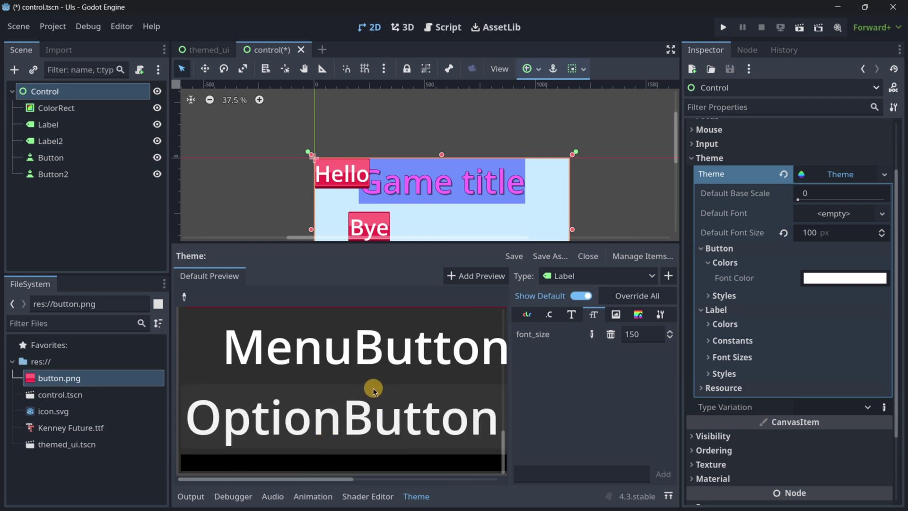
pyautogui.scroll(-2, 378, 378)
pyautogui.scroll(7, 417, 383)
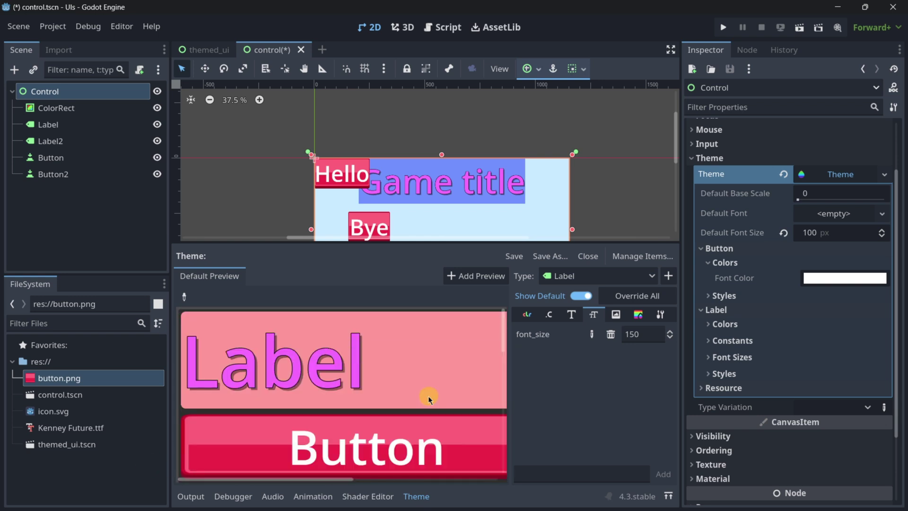
pyautogui.click(527, 314)
pyautogui.click(572, 314)
pyautogui.click(616, 314)
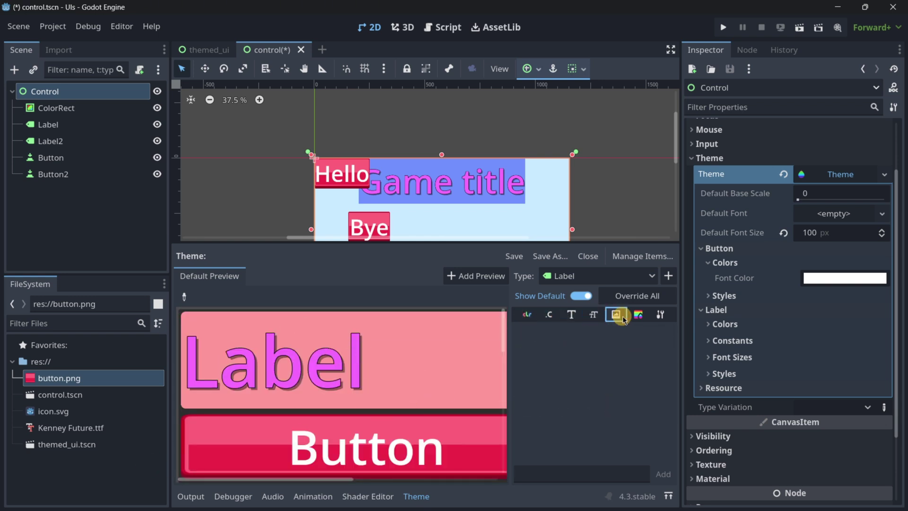
pyautogui.click(638, 314)
pyautogui.click(660, 315)
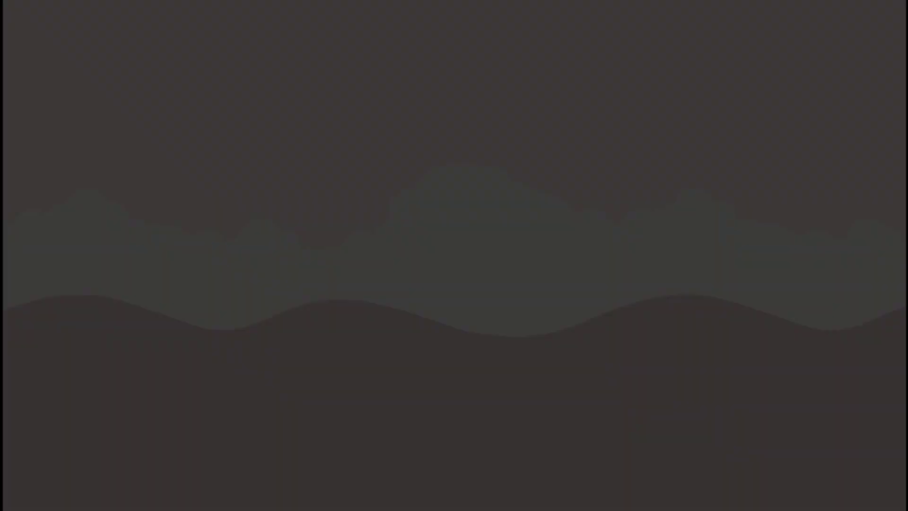
pyautogui.press('space')
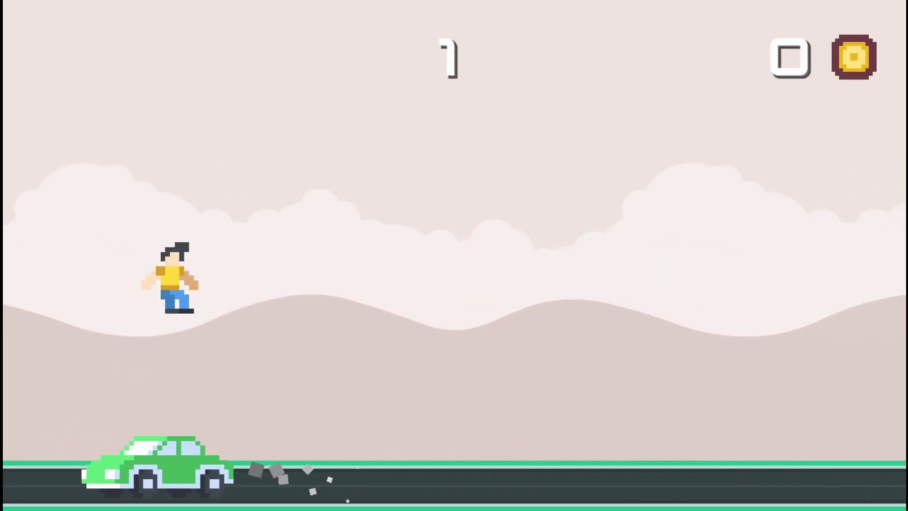
pyautogui.press('space')
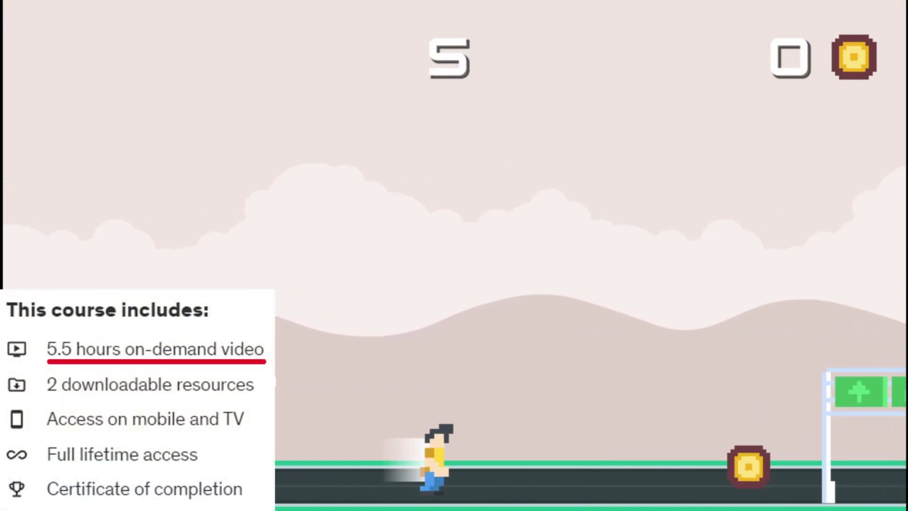
pyautogui.press('space')
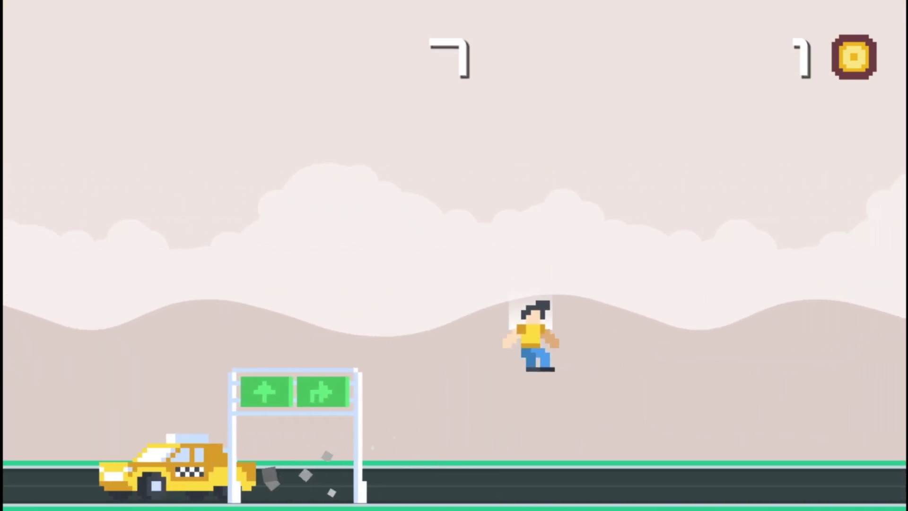
pyautogui.press('space')
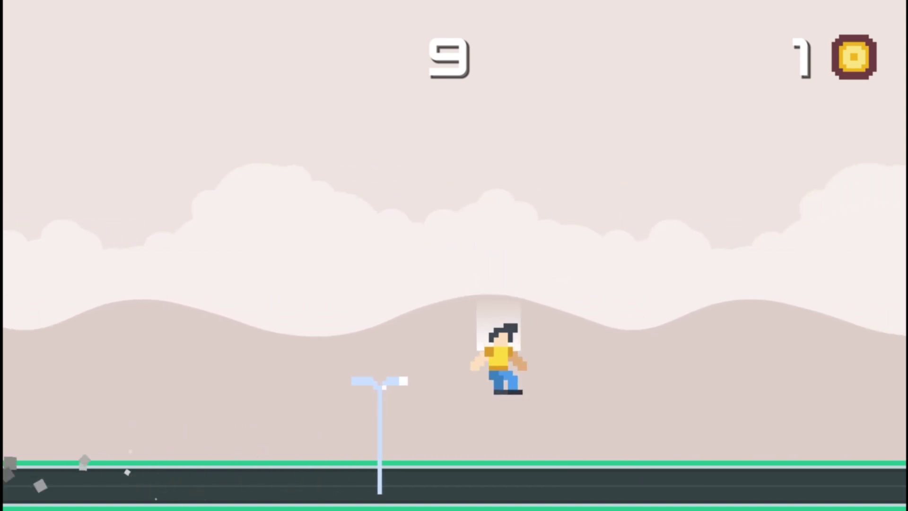
pyautogui.press('space')
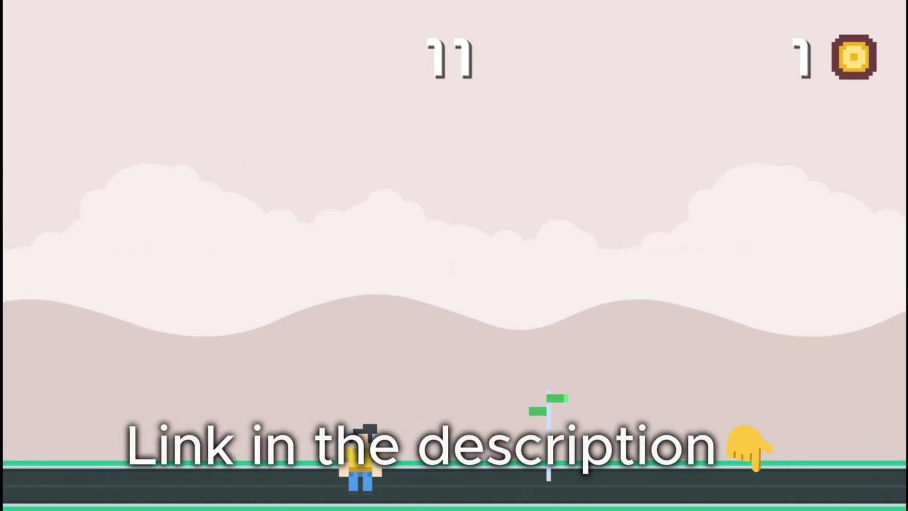